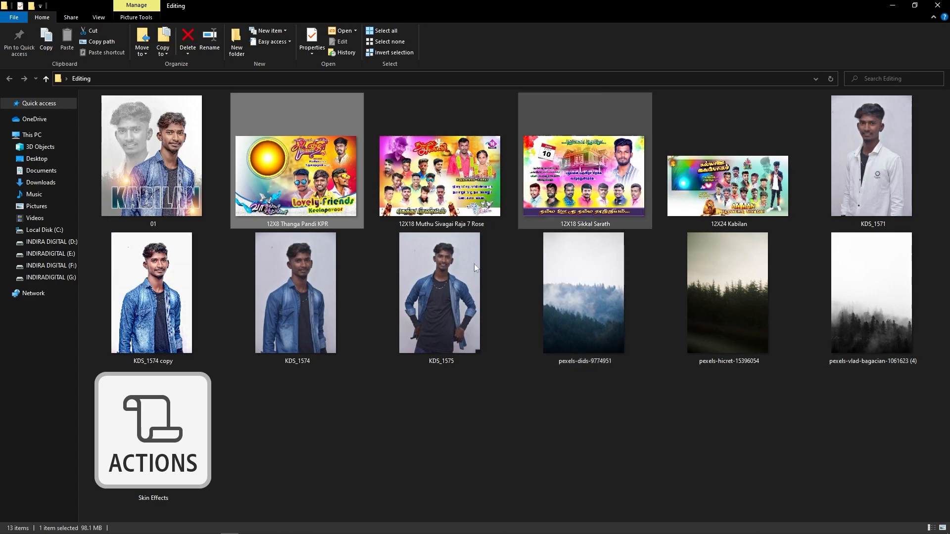
click(622, 203)
double_click(622, 204)
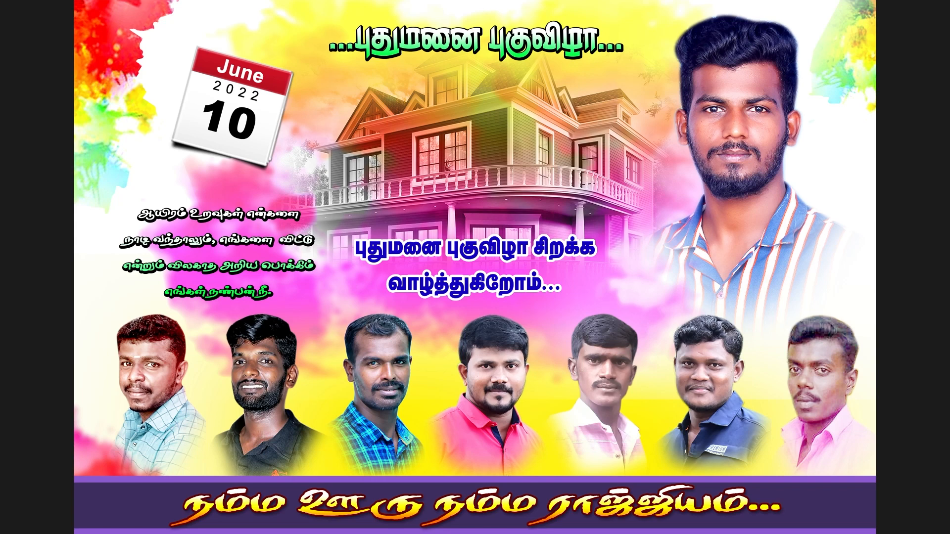
key(Escape)
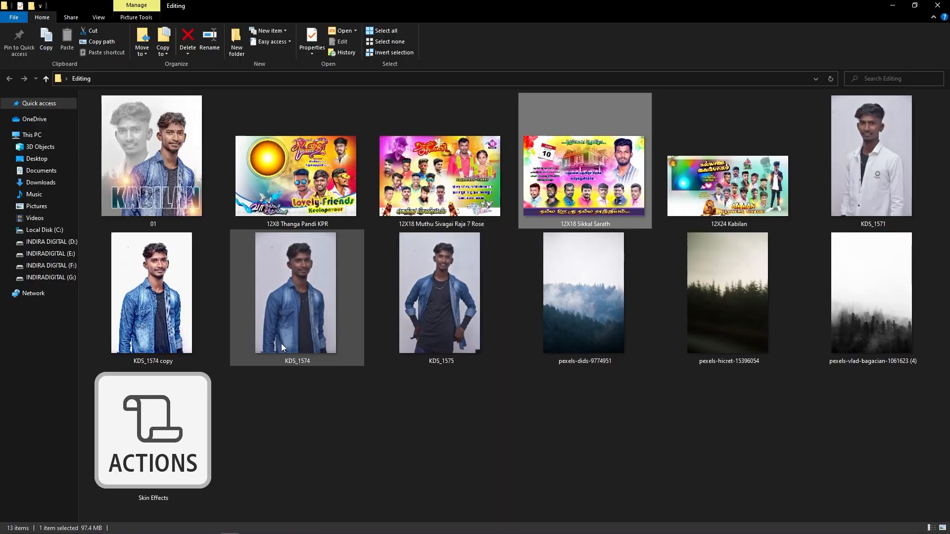
Open KDS_1574 copy.psd and centre the face in the view.
double_click(154, 267)
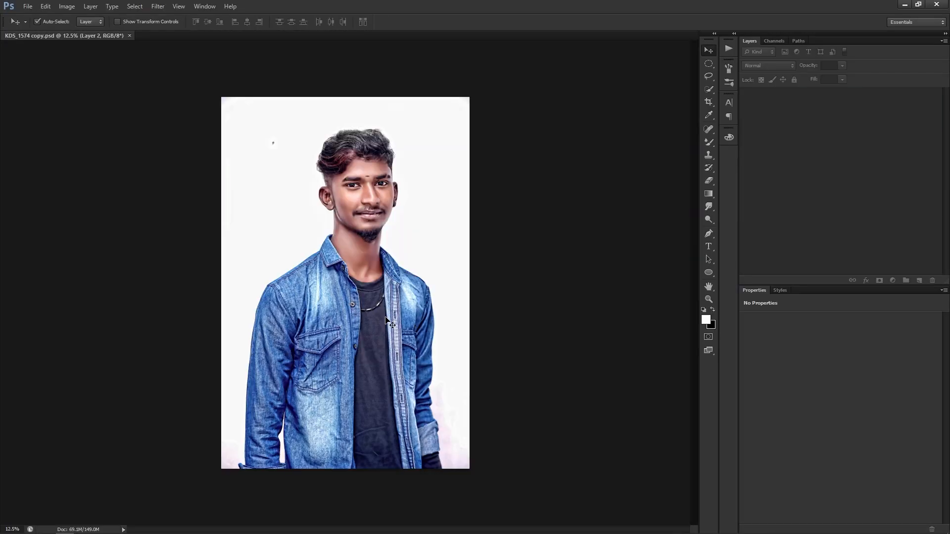
scroll(387, 173, up, 6)
drag(391, 266, 401, 330)
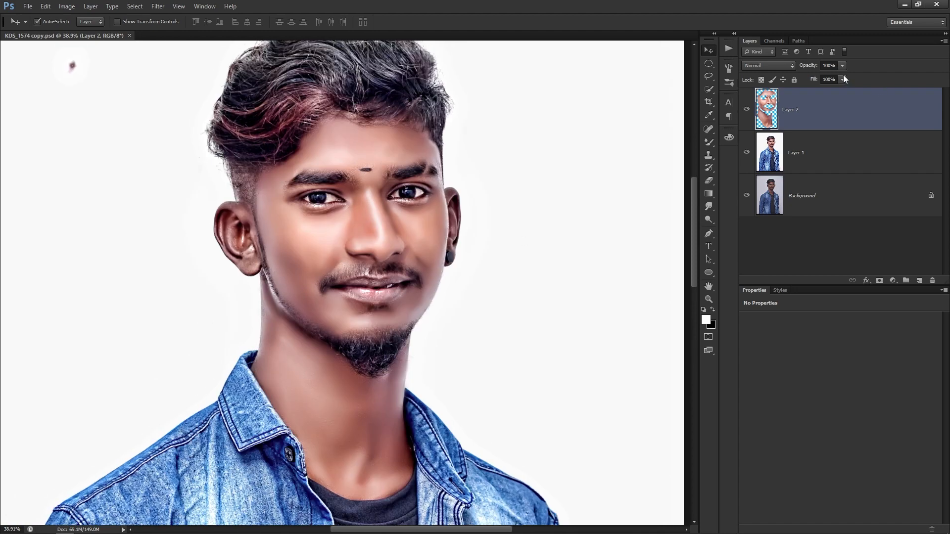
Toggle Layer 2 and Layer 1 visibility to compare the retouch, leaving both visible.
click(746, 109)
click(747, 109)
click(747, 110)
click(747, 110)
click(747, 110)
click(747, 153)
click(747, 153)
scroll(330, 239, down, 2)
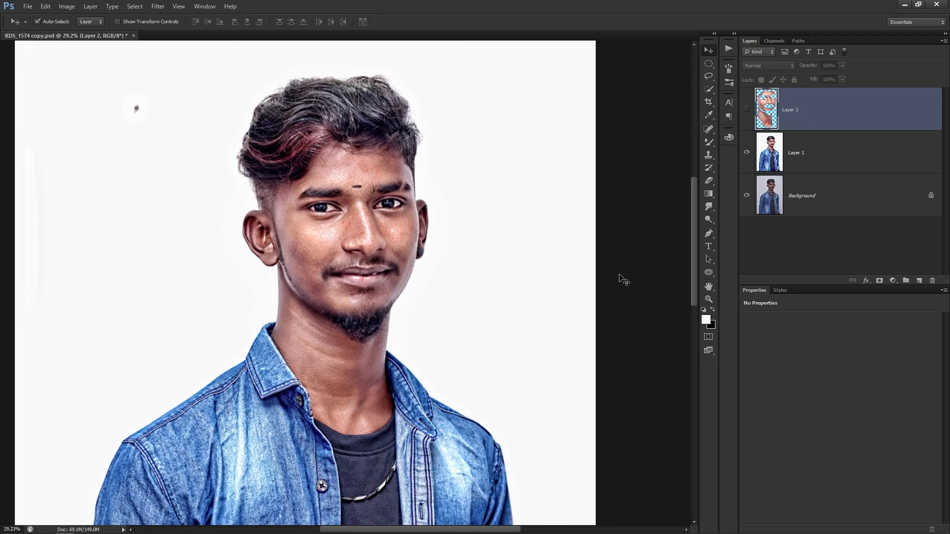
click(747, 110)
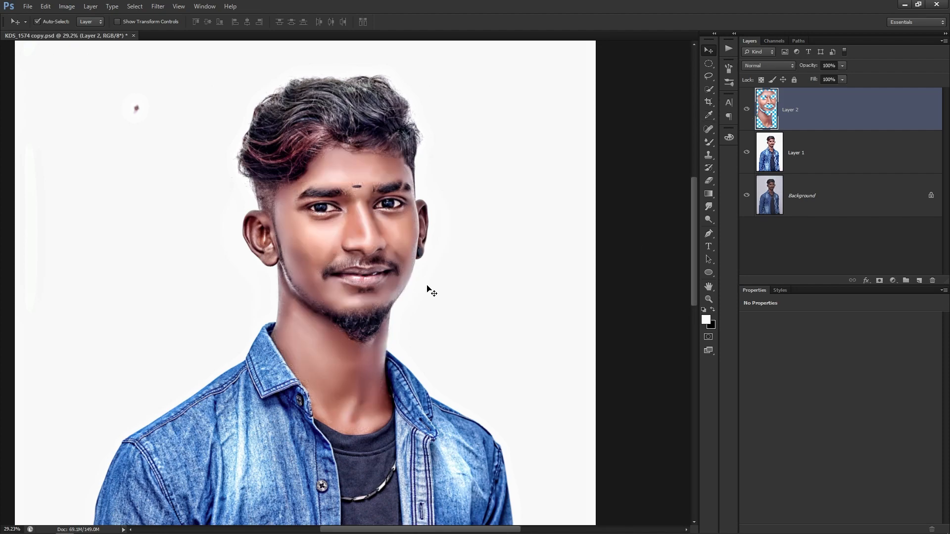
Close KDS_1574 copy without saving and drag KDS_1571 from the Editing folder into Photoshop.
key(ctrl+w)
key(n)
key(alt+Tab)
click(933, 154)
drag(873, 134, 543, 335)
Brighten the photo with Levels input values 23, 1.35 and 220.
scroll(374, 218, up, 1)
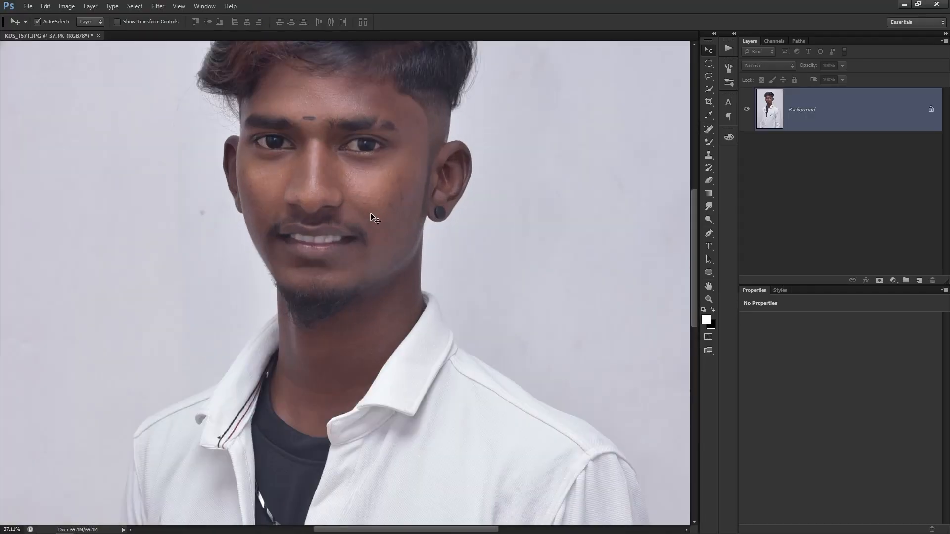
key(ctrl+l)
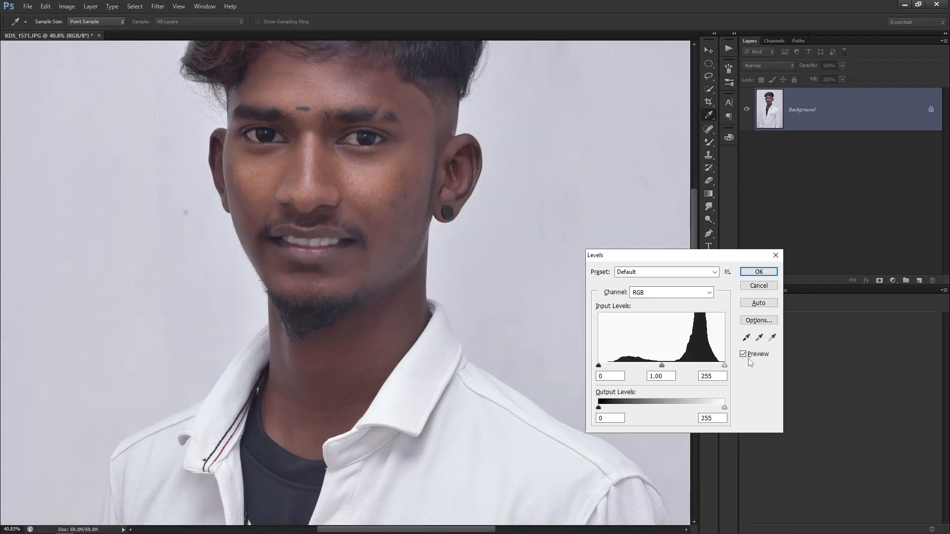
drag(724, 365, 714, 366)
drag(599, 365, 653, 366)
drag(714, 366, 707, 366)
drag(614, 367, 611, 367)
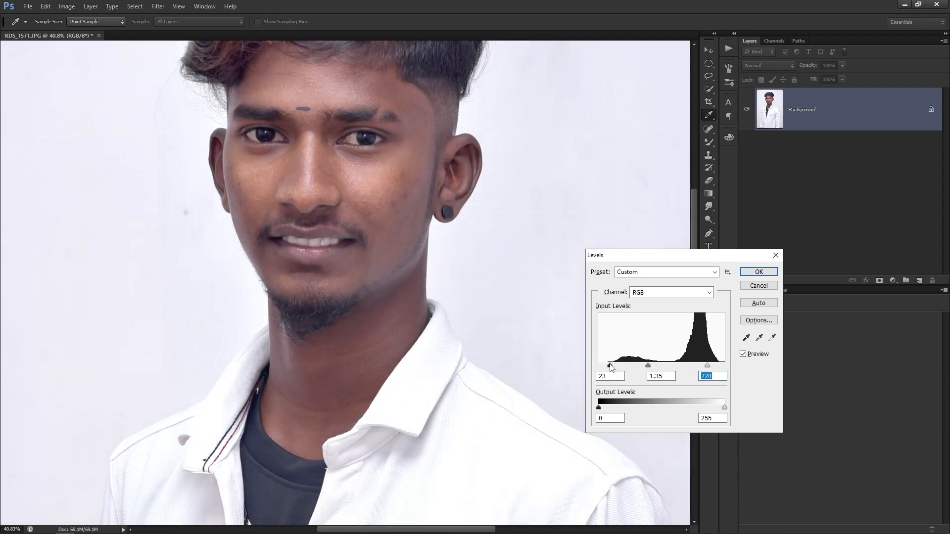
key(Return)
Use Curves to brighten the highlights and slightly raise the black point.
scroll(509, 325, down, 3)
key(ctrl+m)
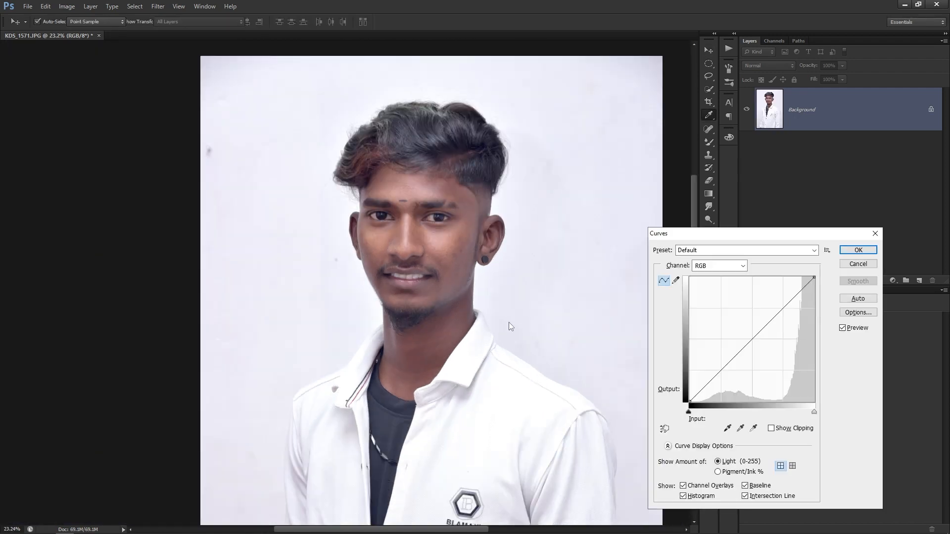
drag(817, 412, 808, 413)
drag(689, 412, 691, 412)
key(Return)
Switch to the regular Brush tool and enlarge it to about 973 px.
scroll(445, 277, down, 2)
key(w)
key(b)
mouse_move(307, 215)
alt+mouse_down()
mouse_move(348, 216)
mouse_move(320, 120)
alt+mouse_up()
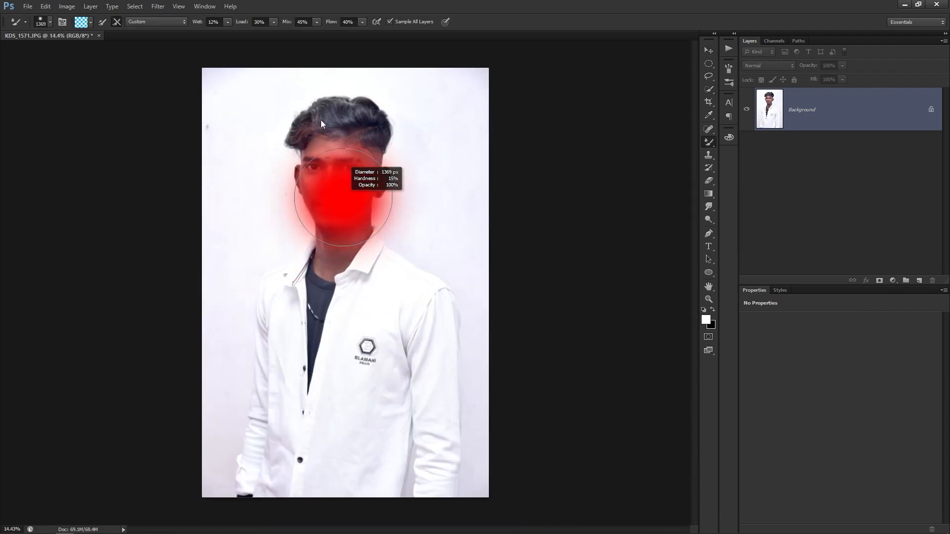
right_click(713, 143)
click(747, 144)
alt+drag(350, 204, 378, 207)
Paint a Quick Mask over the face and neck, then deselect and zoom into the face.
key(q)
mouse_move(346, 134)
mouse_down()
mouse_move(322, 233)
mouse_move(381, 201)
mouse_move(396, 213)
mouse_up()
key(q)
key(ctrl+d)
ctrl+drag(340, 137, 389, 200)
Apply the Levels preset Increase Contrast 1 and duplicate the image onto Layer 1.
key(ctrl+l)
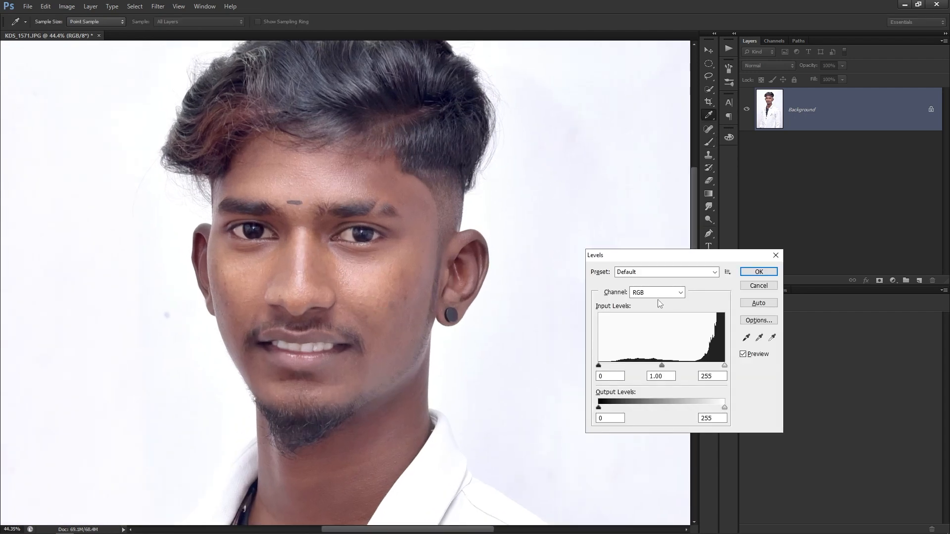
click(651, 273)
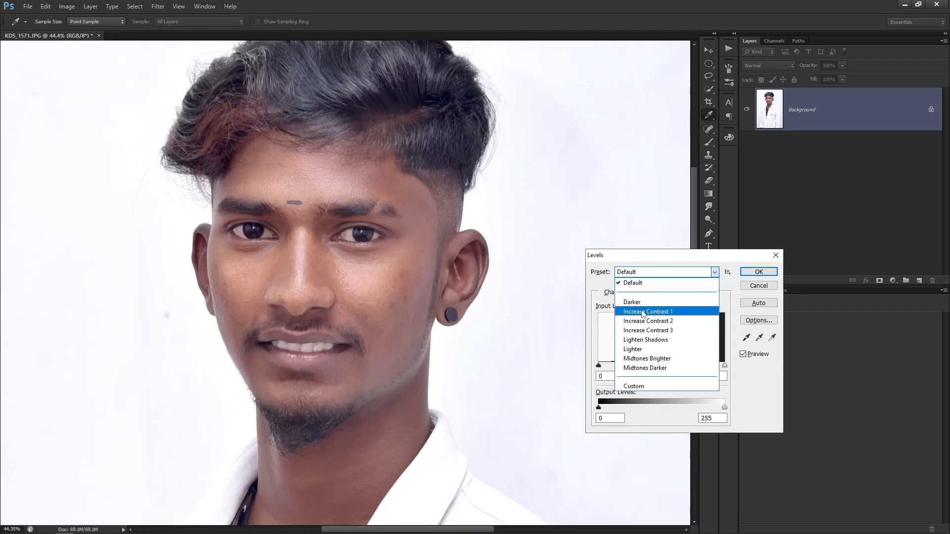
click(643, 313)
click(764, 272)
key(ctrl+j)
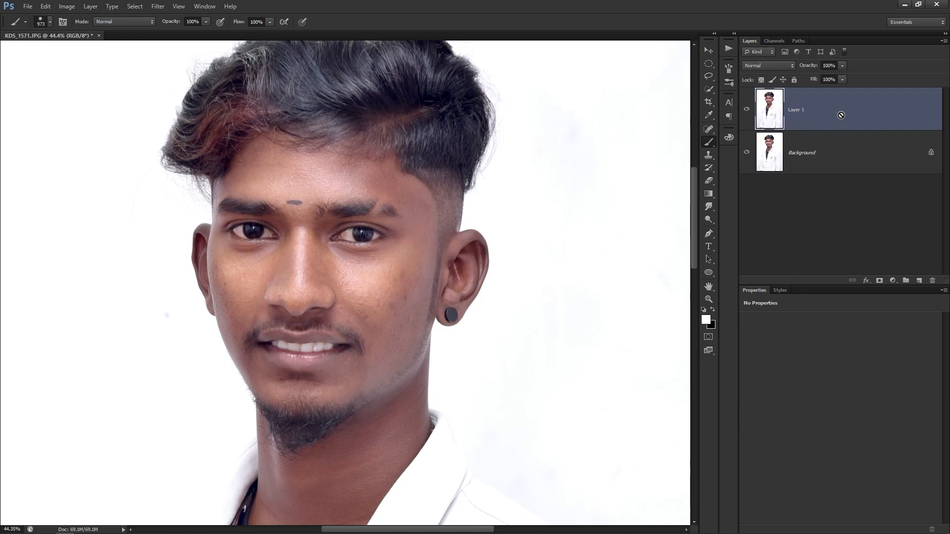
key(ctrl+0)
key(v)
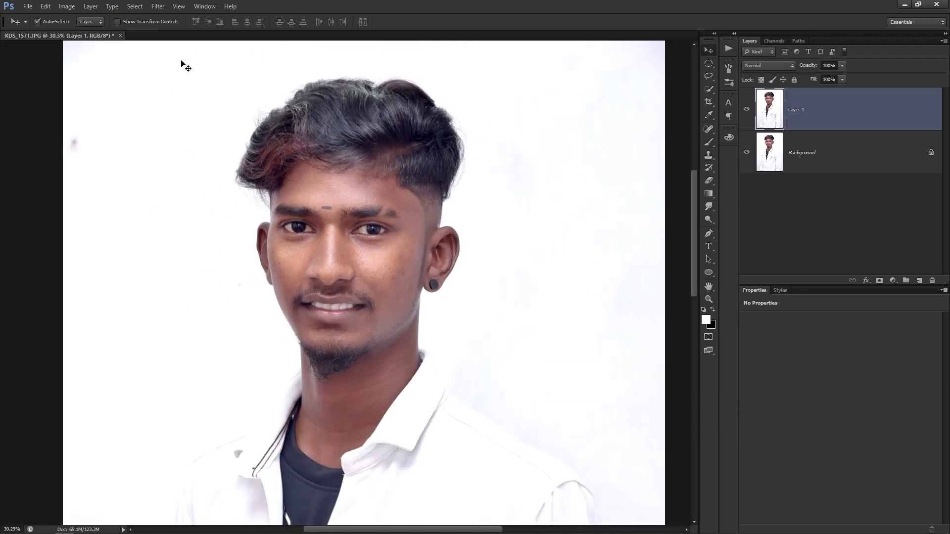
Launch Topaz Detail 3 from Filter > Topaz Labs, skipping image analysis.
click(162, 6)
mouse_move(244, 217)
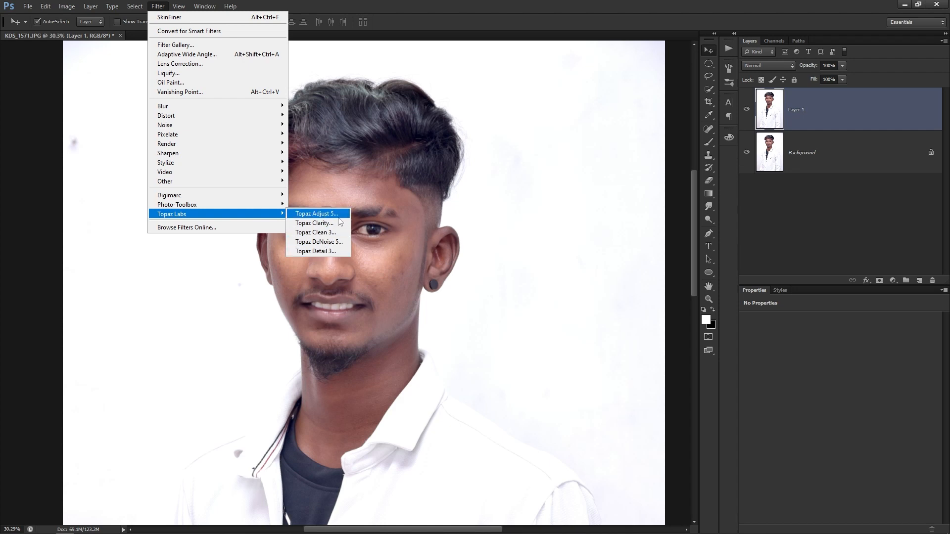
click(317, 251)
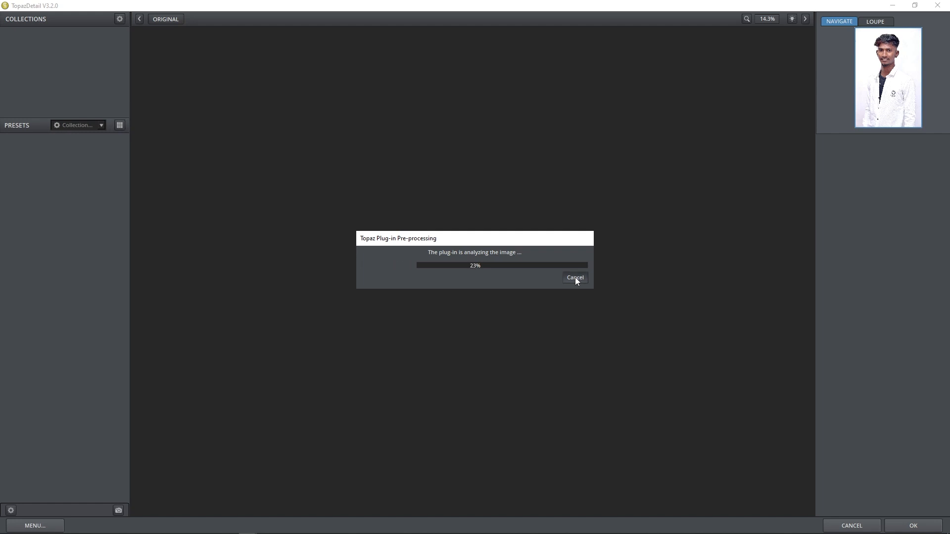
click(574, 277)
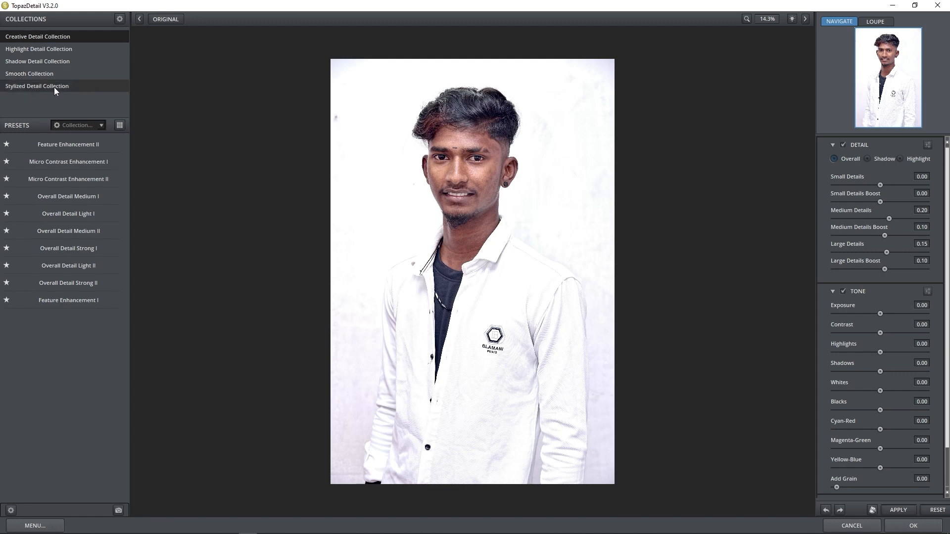
Try Shadow Relief III, then apply Feature Enhancement II and pan to the face.
click(51, 61)
click(78, 151)
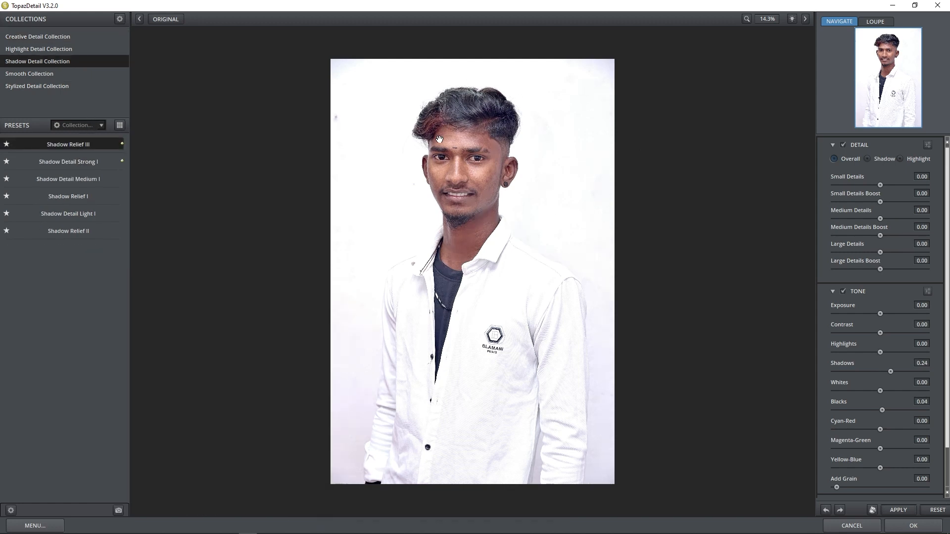
mouse_move(67, 159)
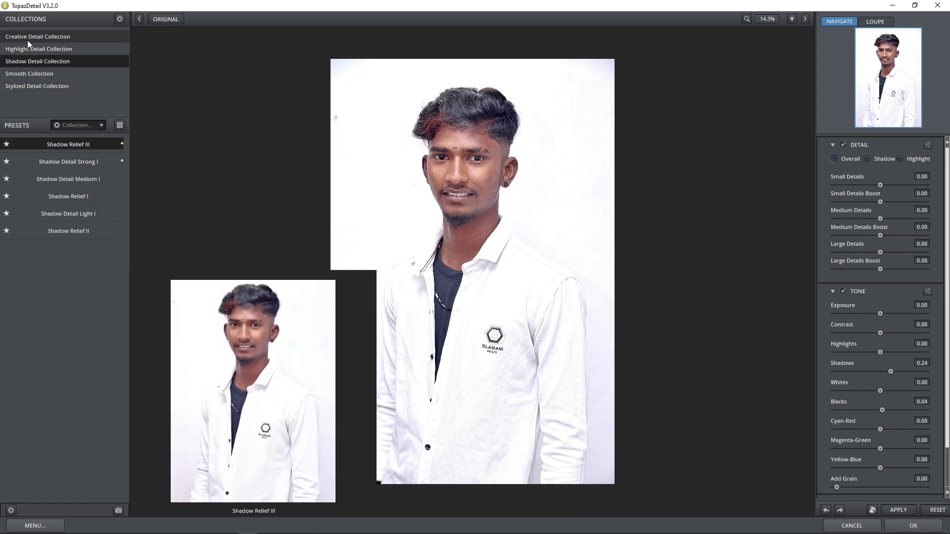
click(54, 39)
click(49, 143)
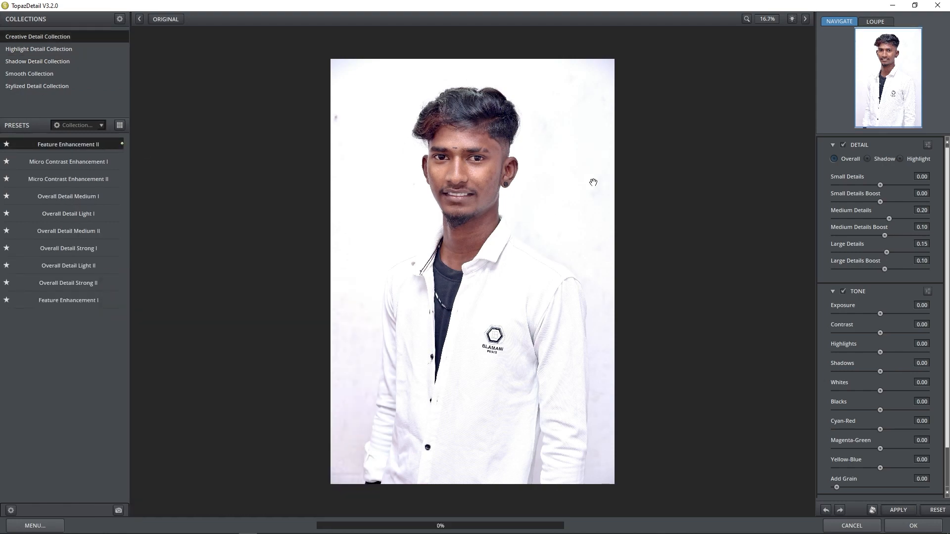
scroll(593, 183, up, 5)
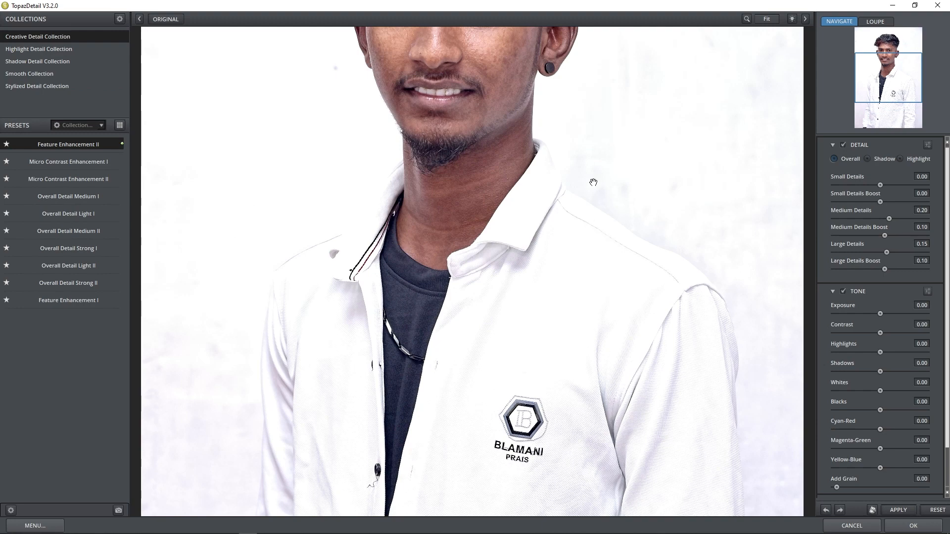
drag(496, 172, 498, 364)
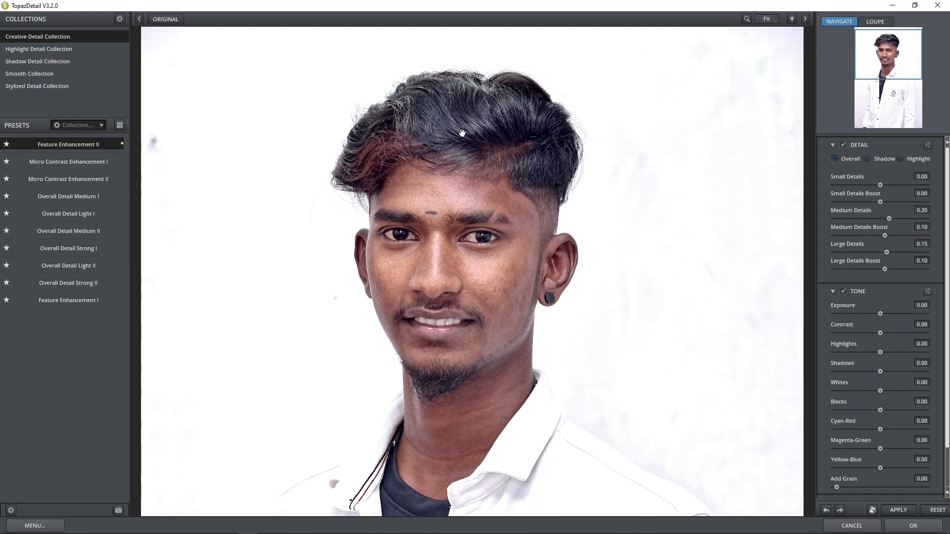
Preview the Stylized presets Architectural Detail I and II, Bold Detail, Summer Landscape I and Sunset I.
click(43, 87)
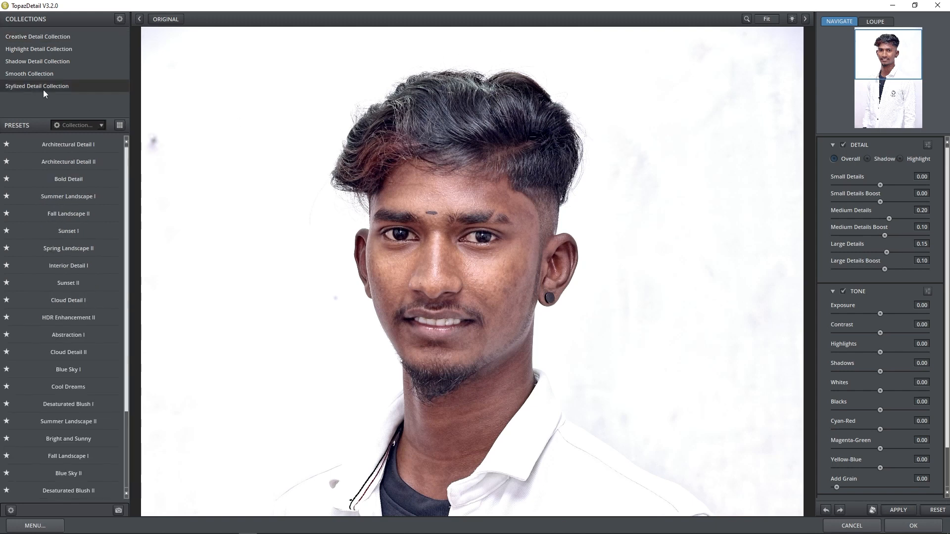
click(90, 143)
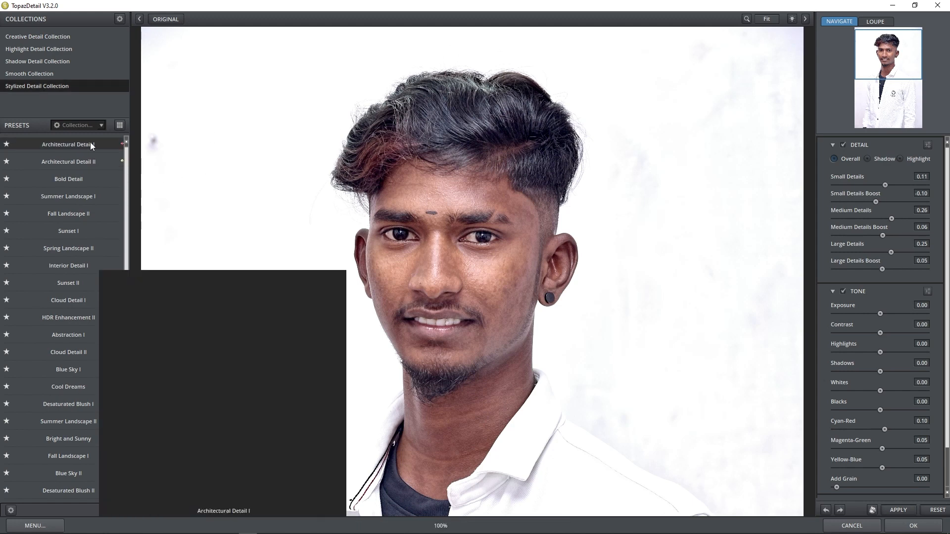
click(88, 162)
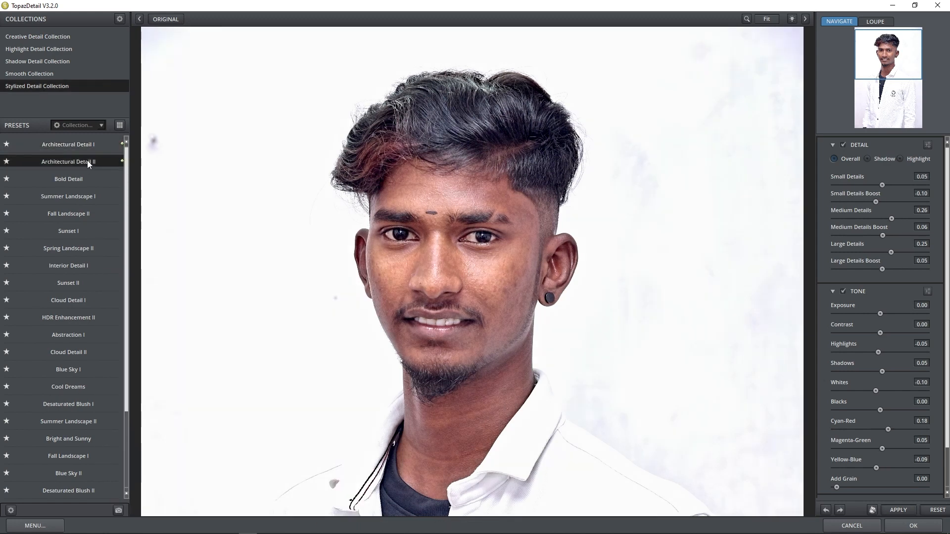
click(85, 176)
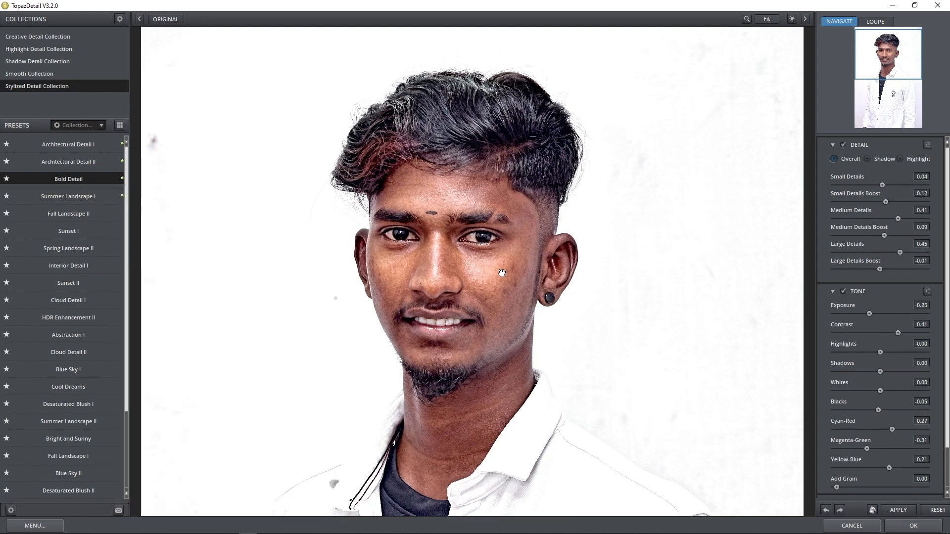
click(78, 200)
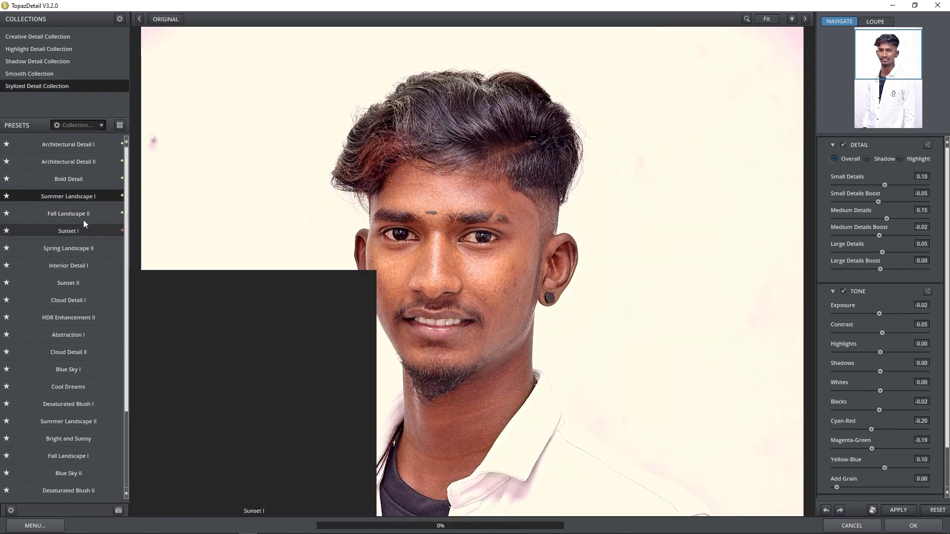
click(85, 232)
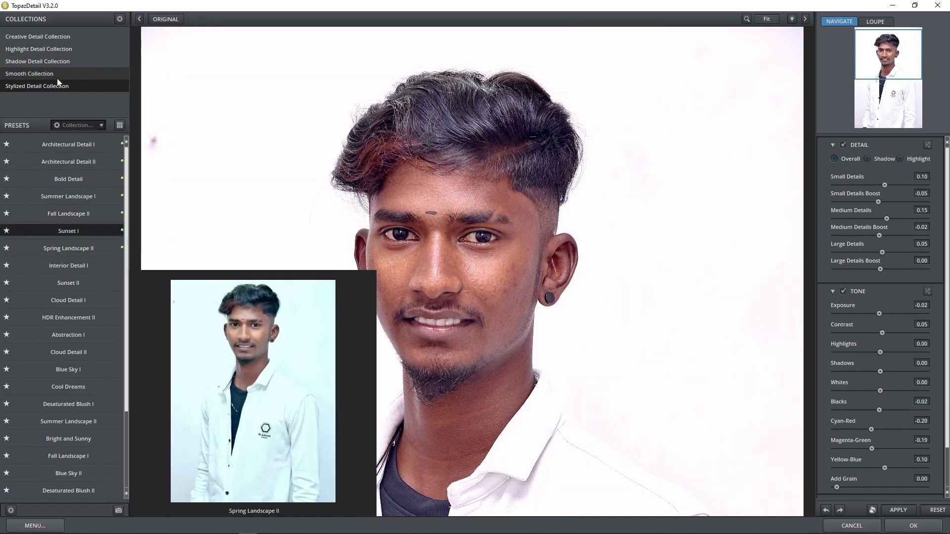
Apply Feature Enhancement II with Large Details Boost raised to 0.13 and accept.
click(39, 38)
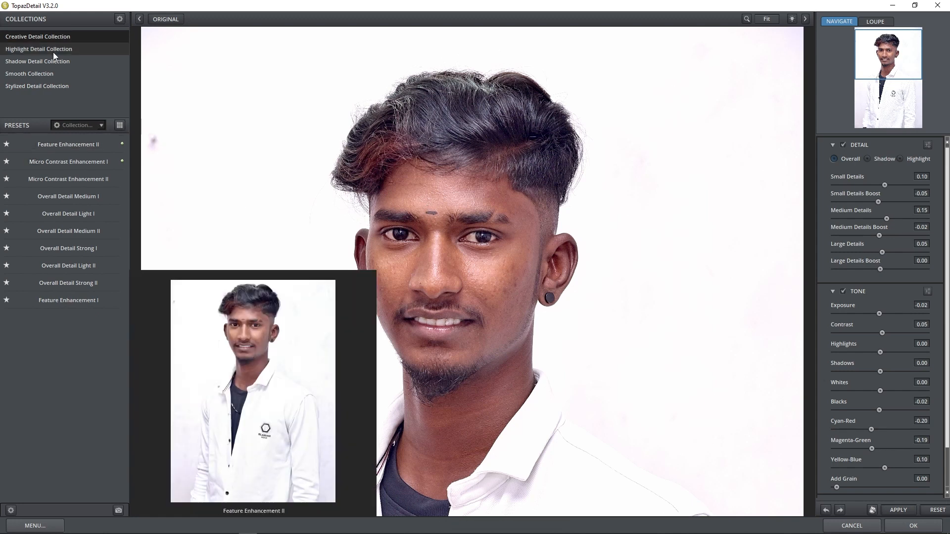
click(64, 146)
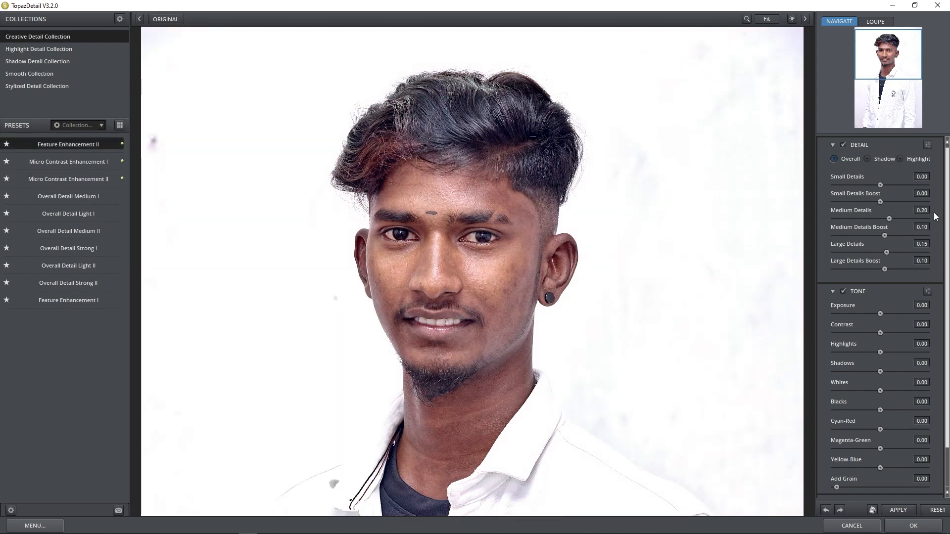
drag(886, 270, 891, 269)
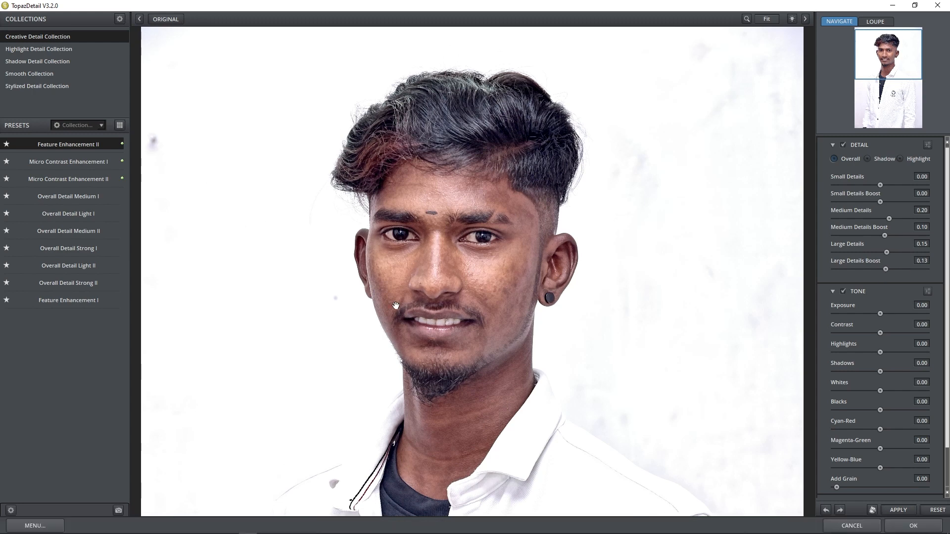
click(907, 530)
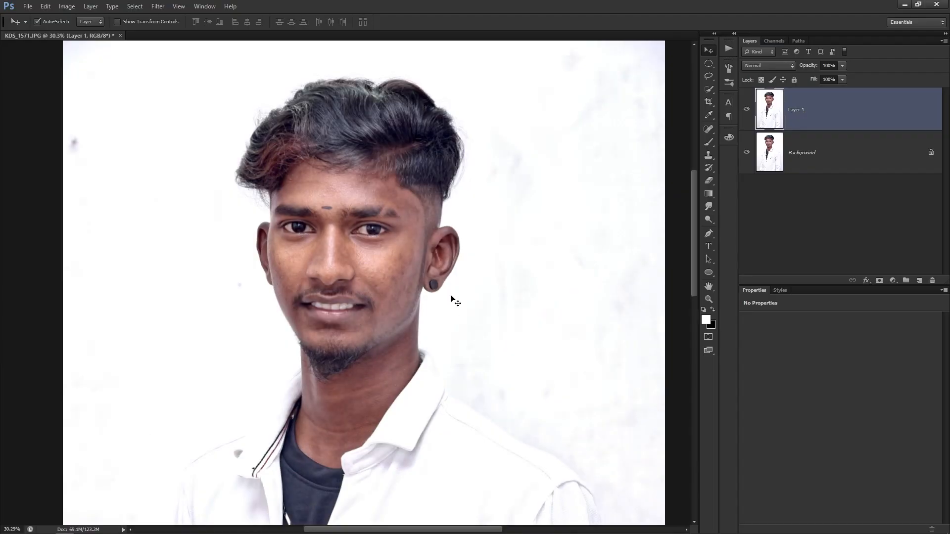
Zoom on the face, then launch Topaz Clarity from Filter > Topaz Labs.
scroll(461, 313, up, 3)
scroll(336, 232, up, 2)
scroll(320, 294, down, 2)
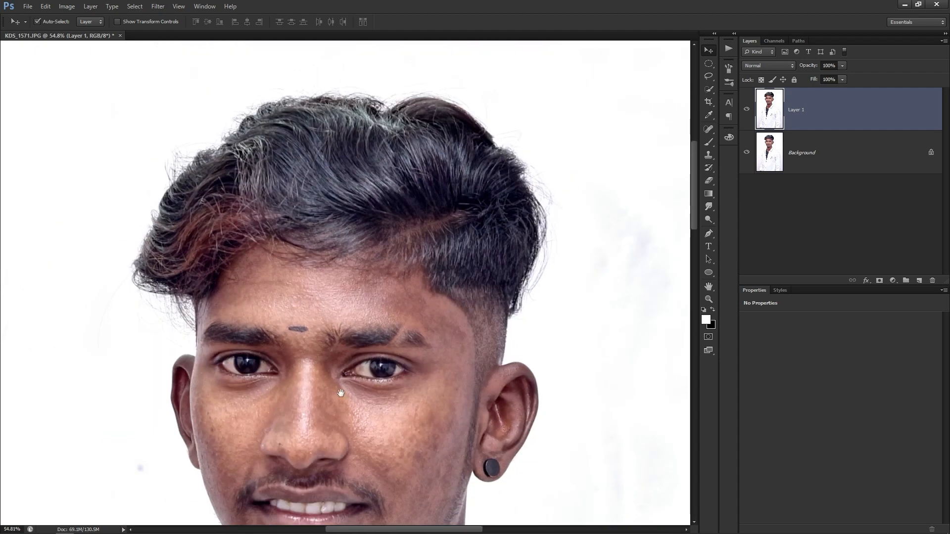
scroll(341, 277, down, 3)
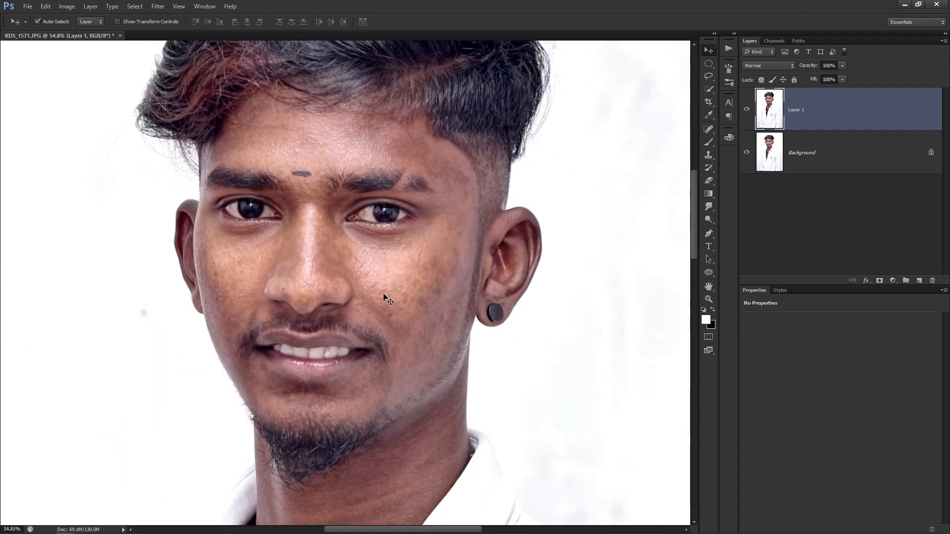
click(159, 6)
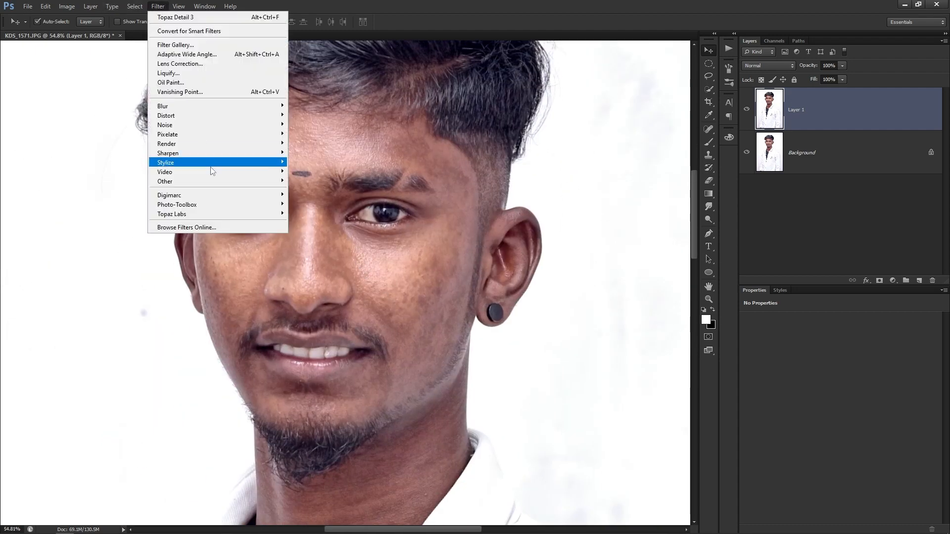
mouse_move(232, 213)
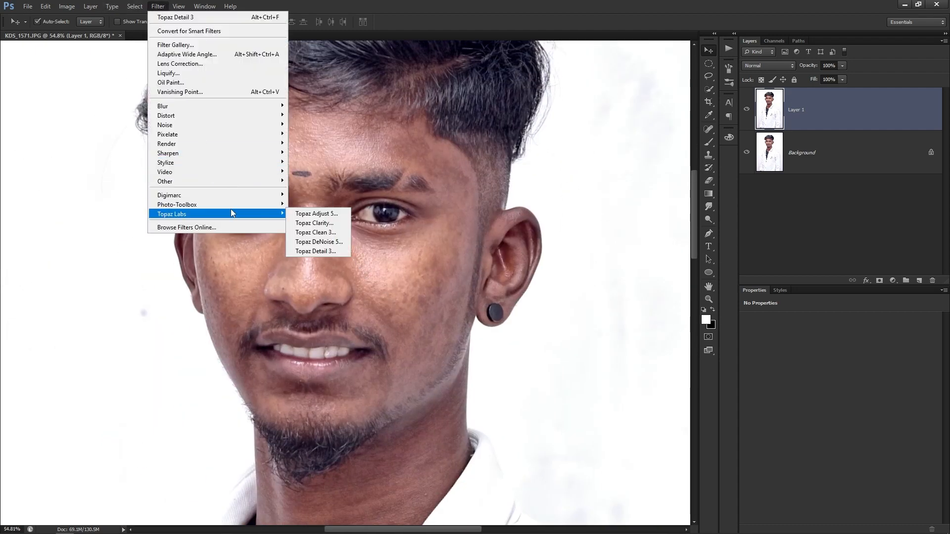
click(330, 224)
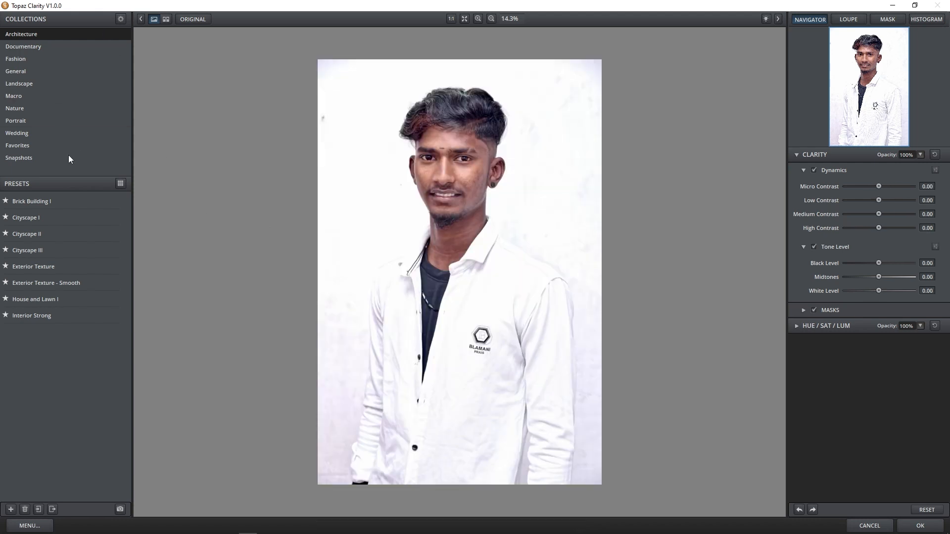
Apply the Brick Building I preset, compare it with the original at 25% zoom, and accept.
mouse_move(75, 198)
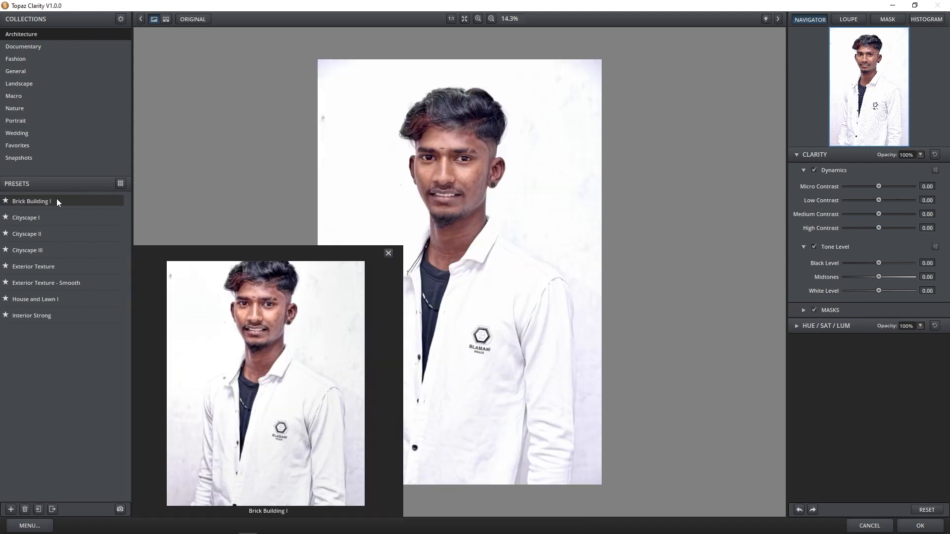
click(56, 200)
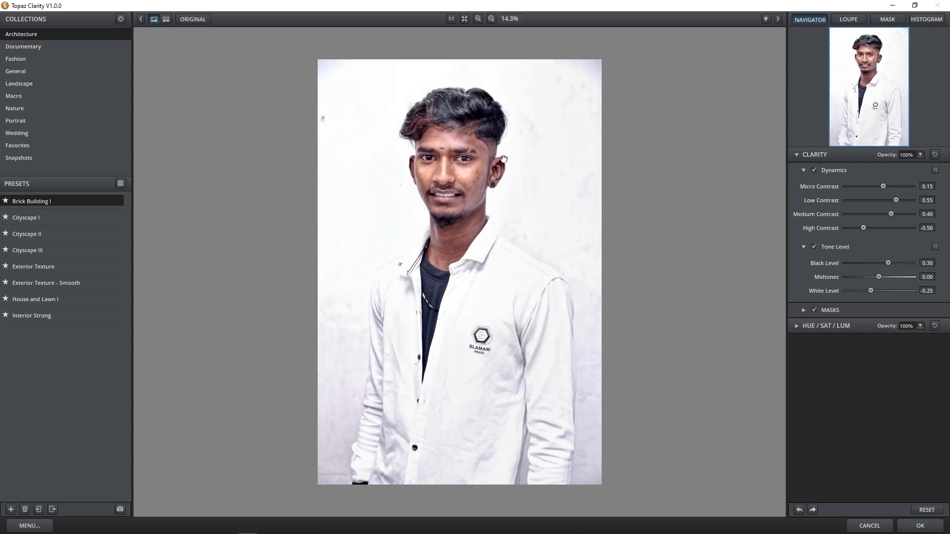
click(478, 18)
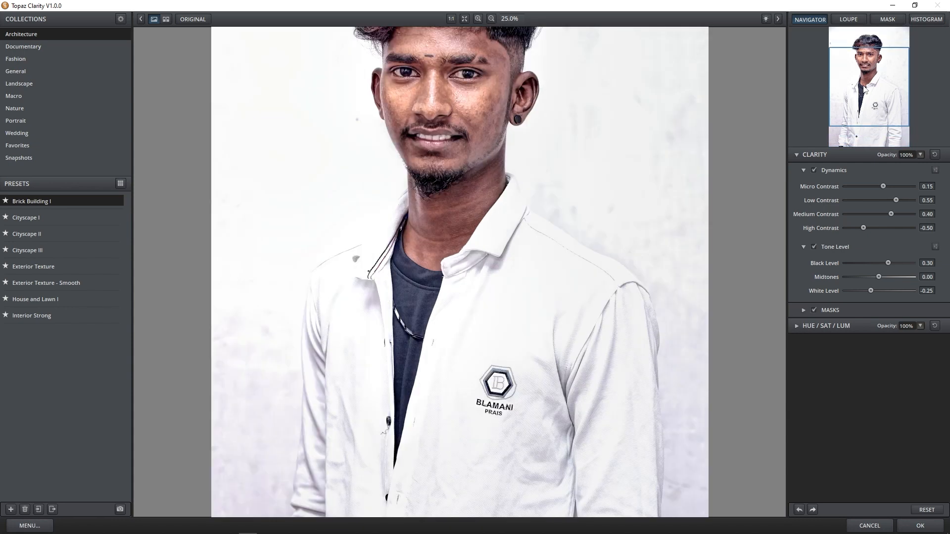
drag(866, 90, 864, 57)
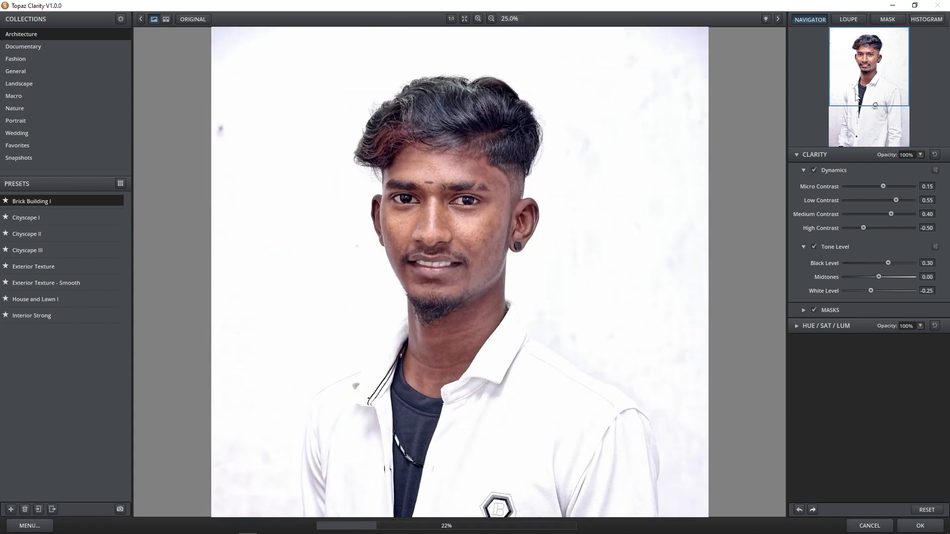
click(554, 312)
click(554, 311)
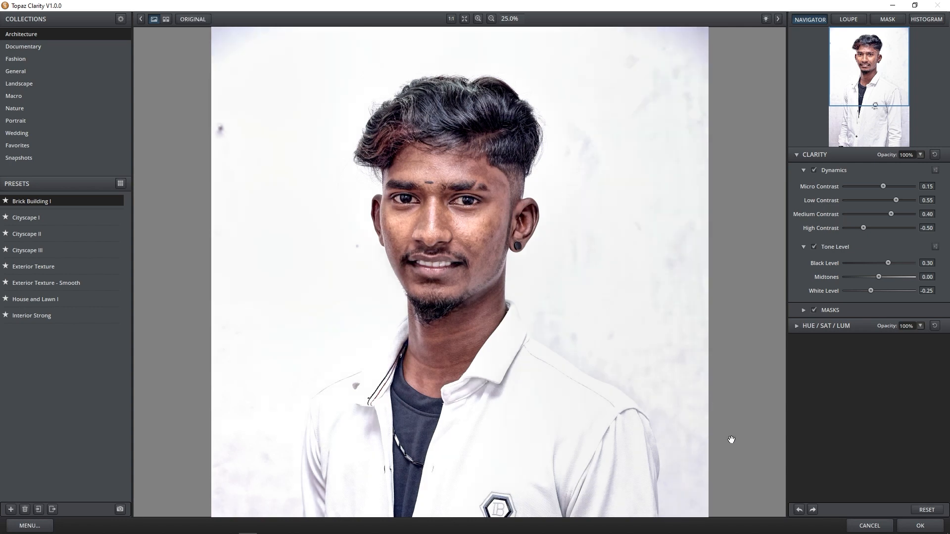
click(918, 525)
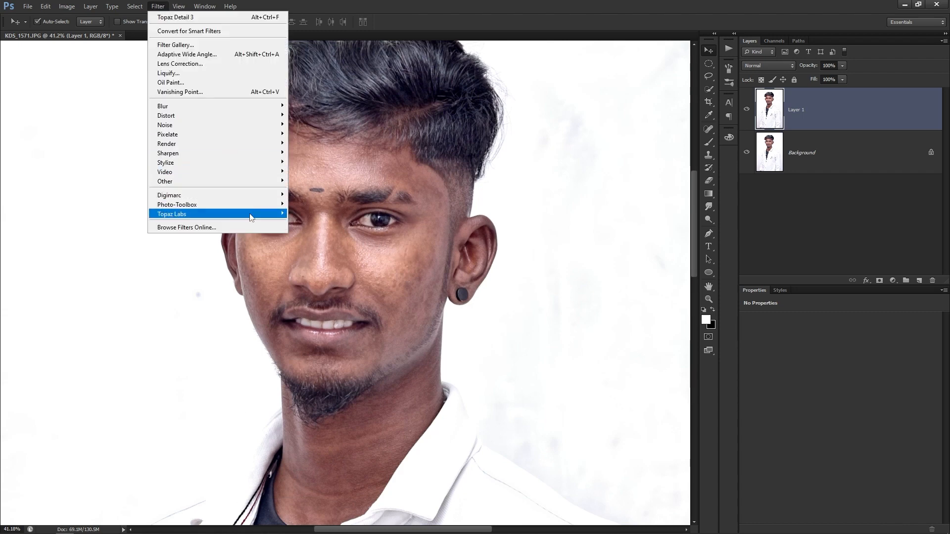
In Topaz Adjust 5, try Crisp, then apply the Clarity preset (Adaptive Exposure 0.20, 15 regions).
mouse_move(277, 218)
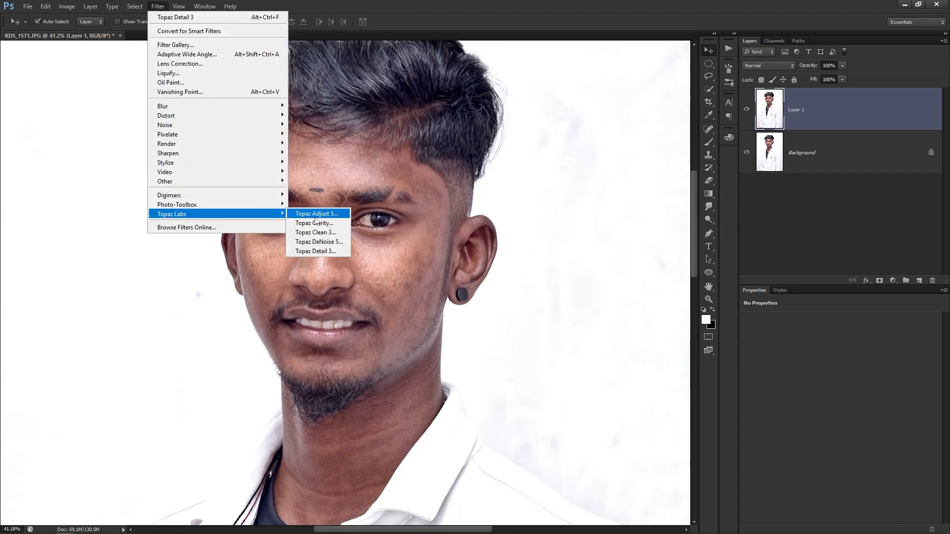
click(316, 216)
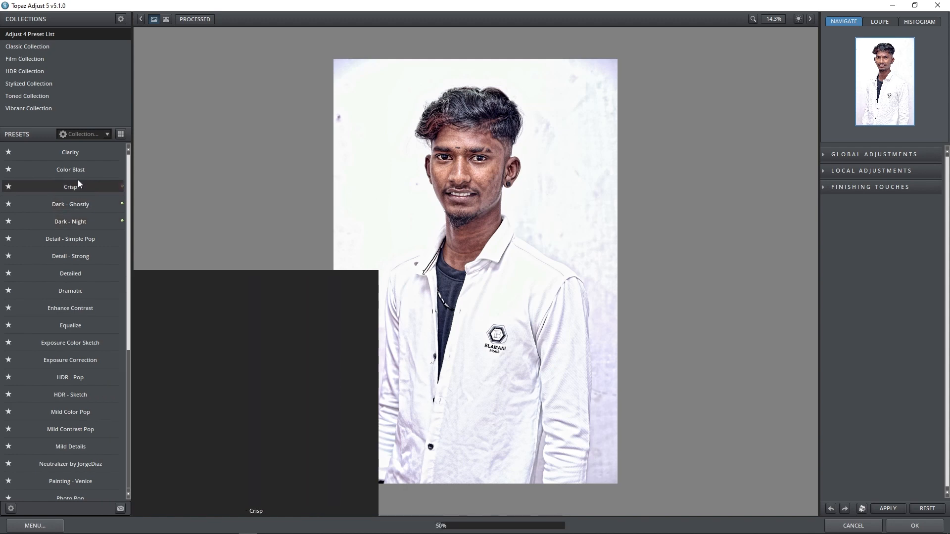
click(81, 151)
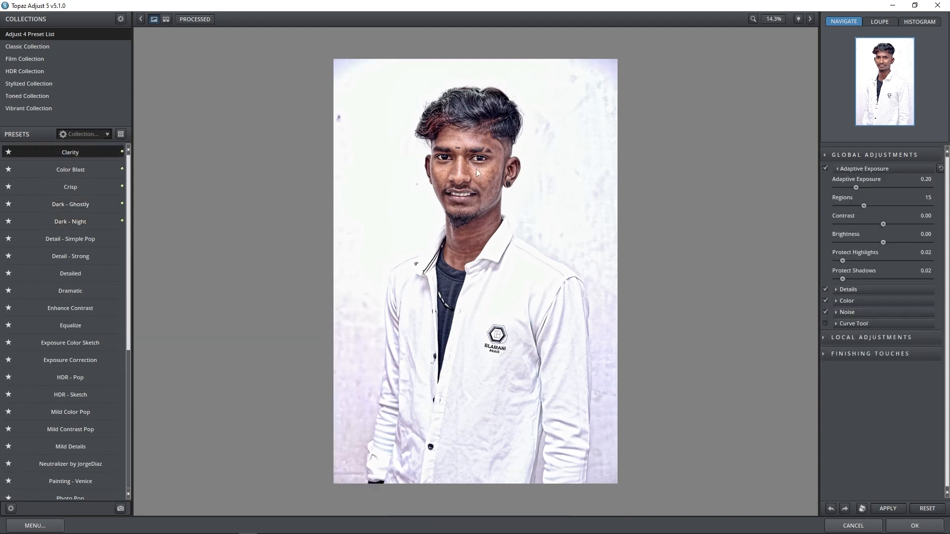
click(73, 187)
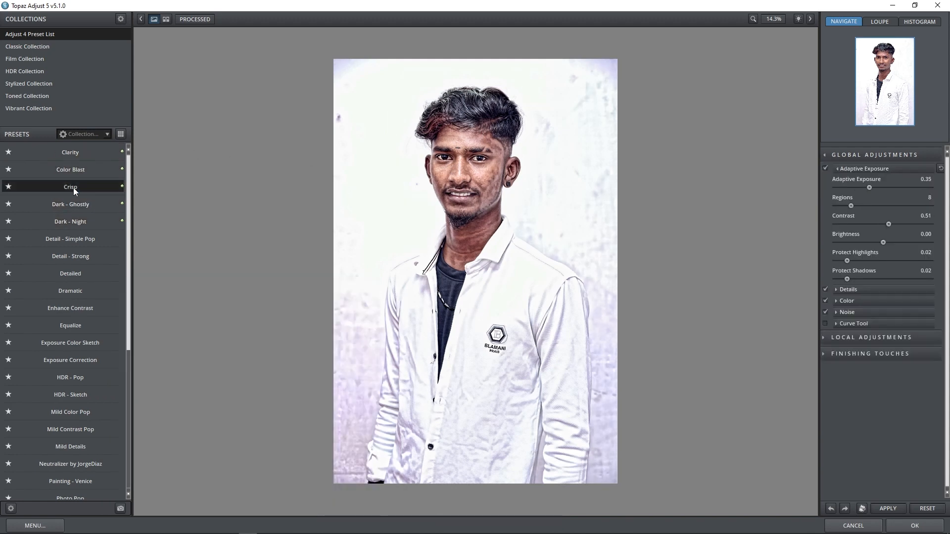
click(79, 153)
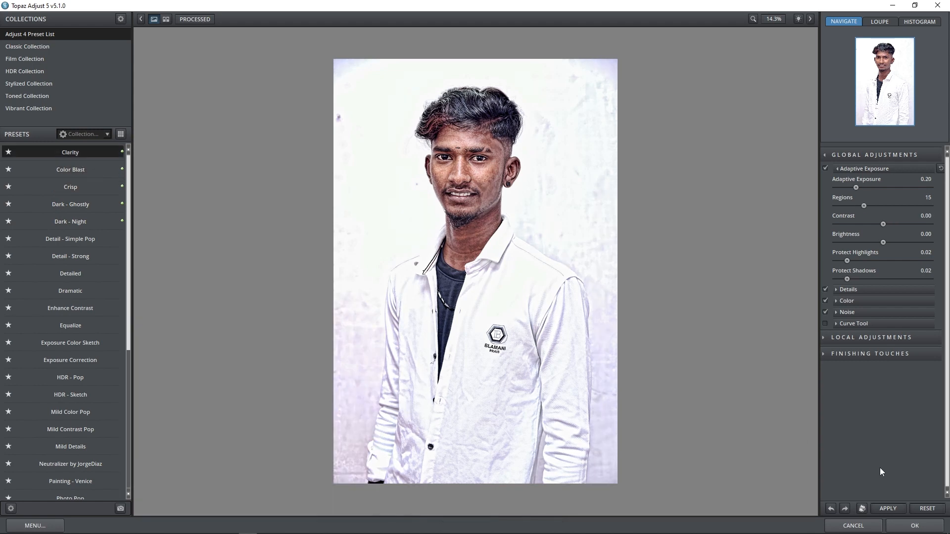
click(912, 527)
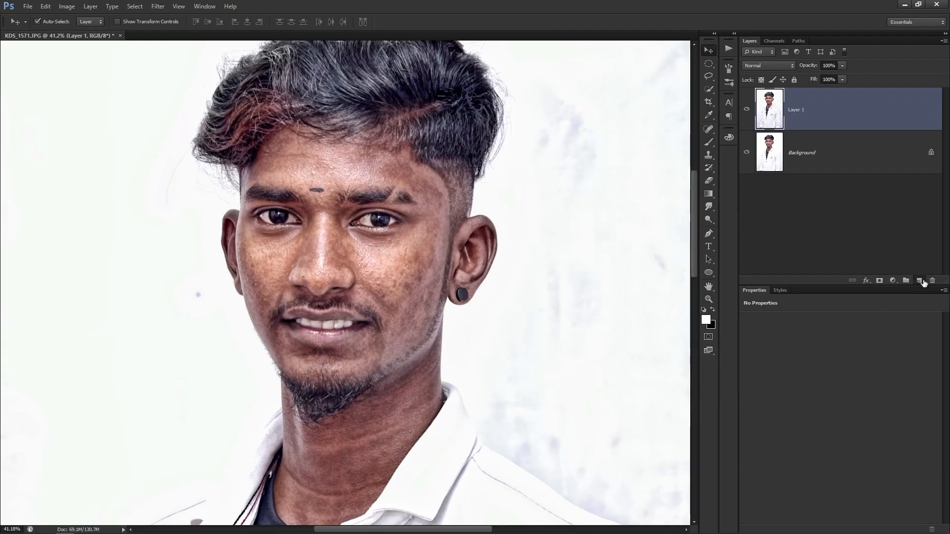
Add empty Layer 2 and select the Mixer Brush with a clean load swatch (Wet 12%, Mix 45%).
click(919, 280)
click(710, 140)
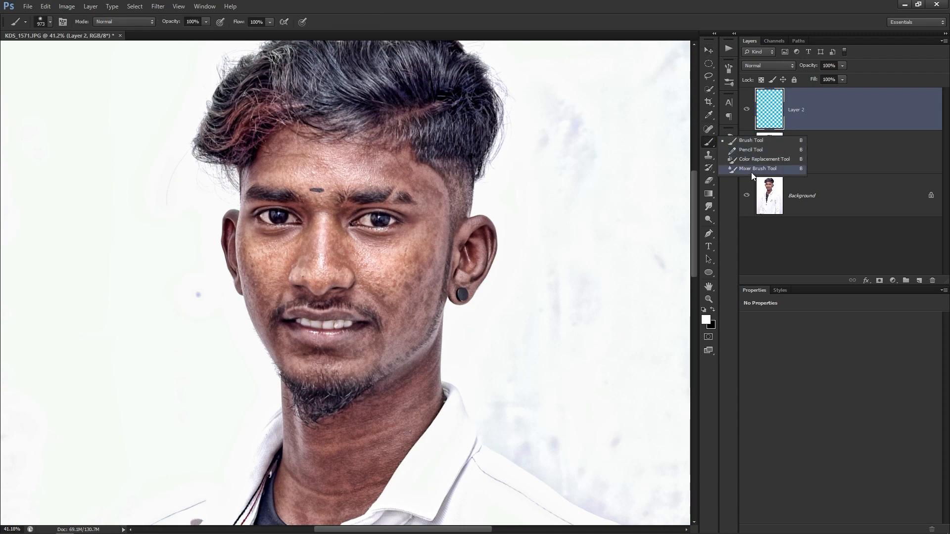
key(Escape)
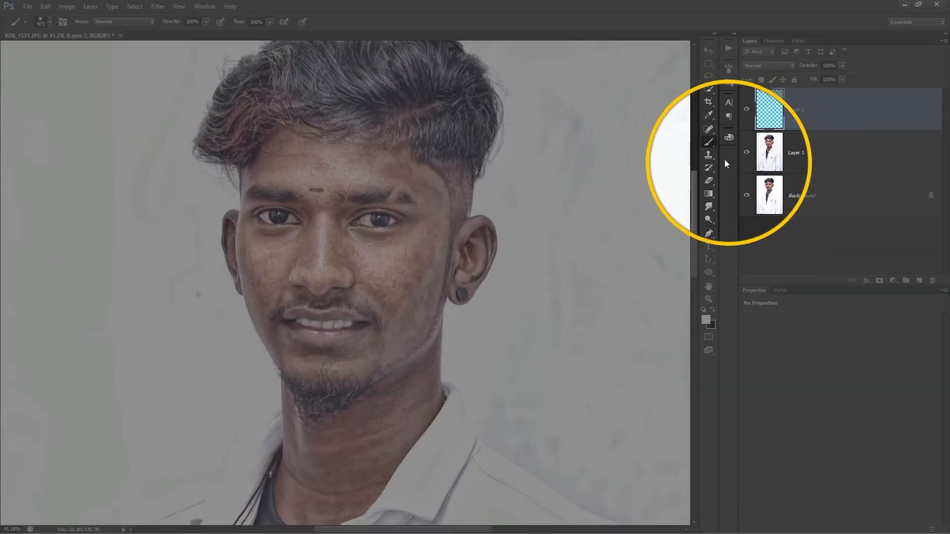
right_click(709, 141)
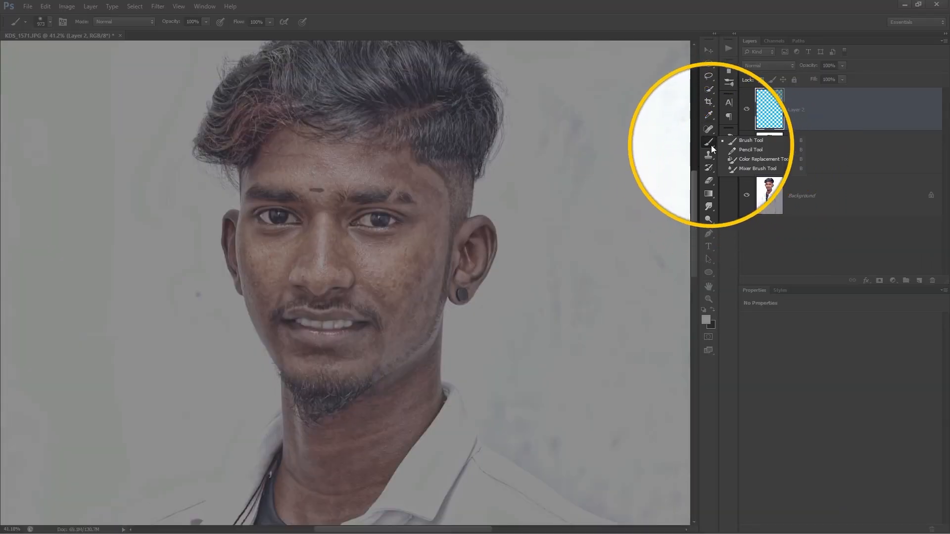
click(776, 168)
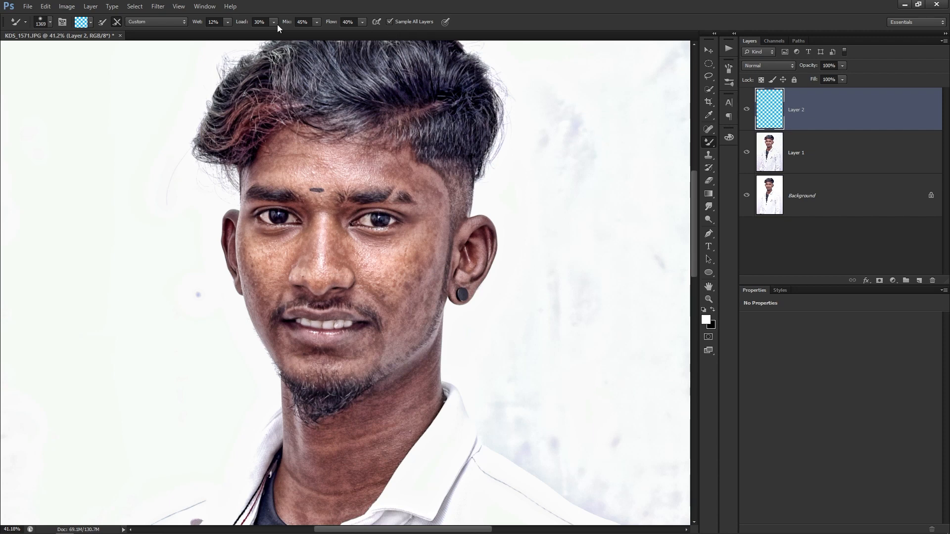
click(100, 26)
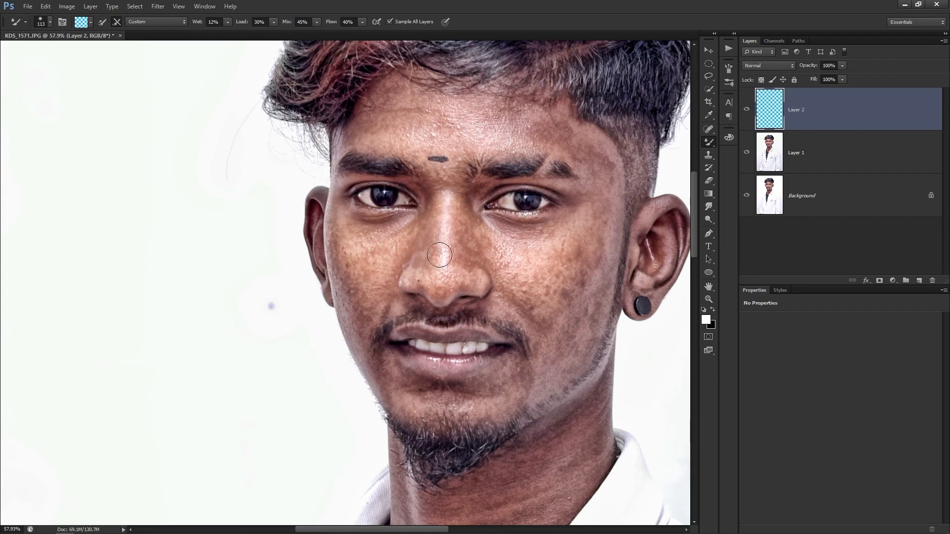
Smooth the skin from the left temple across the left forehead on Layer 2.
scroll(515, 150, down, 2)
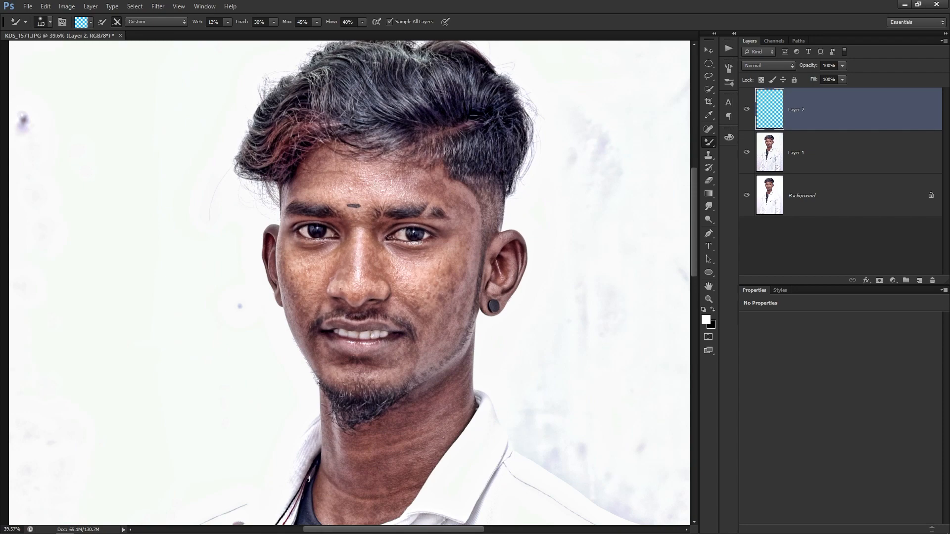
scroll(406, 224, up, 7)
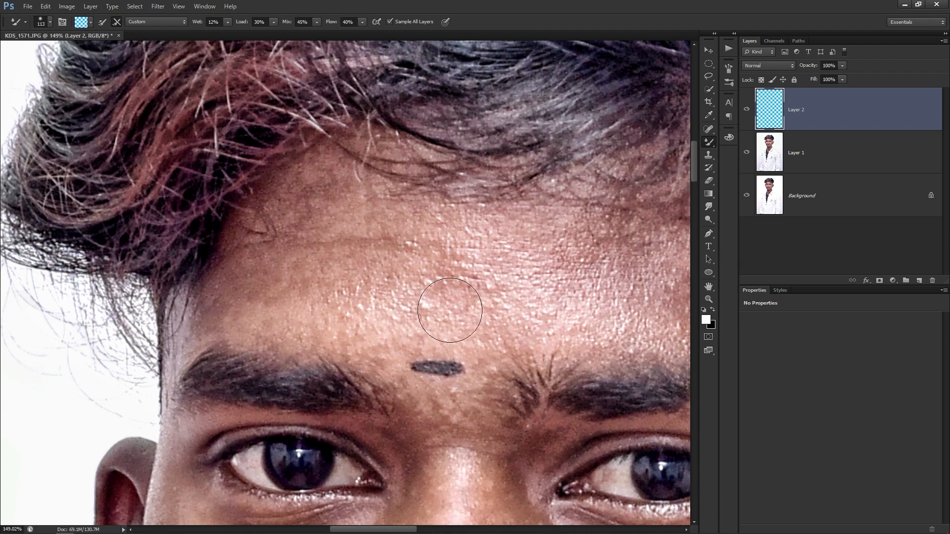
alt+right_click(404, 307)
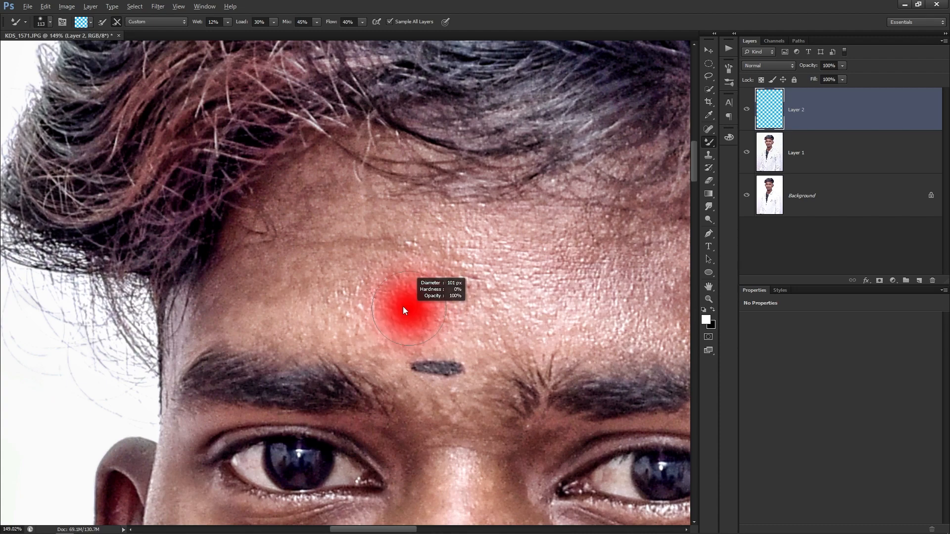
scroll(252, 306, up, 1)
mouse_move(256, 298)
mouse_down()
mouse_move(194, 324)
mouse_move(226, 299)
mouse_move(208, 307)
mouse_move(237, 302)
mouse_move(227, 321)
mouse_move(269, 322)
mouse_move(250, 327)
mouse_move(336, 327)
mouse_move(303, 324)
mouse_move(325, 324)
mouse_up()
alt+right_click(324, 324)
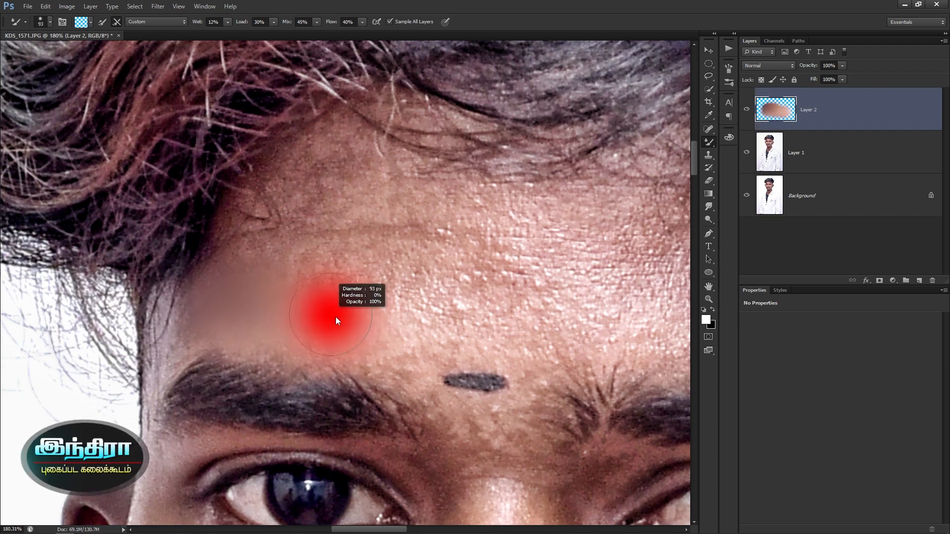
mouse_move(370, 279)
mouse_down()
mouse_move(318, 272)
mouse_move(291, 296)
mouse_move(303, 295)
mouse_move(269, 287)
mouse_move(314, 276)
mouse_move(425, 325)
mouse_move(381, 326)
mouse_move(382, 336)
mouse_move(374, 324)
mouse_move(436, 331)
mouse_move(527, 321)
mouse_move(483, 332)
mouse_move(519, 331)
mouse_move(420, 340)
mouse_move(448, 320)
mouse_move(428, 300)
mouse_move(453, 297)
mouse_move(415, 278)
mouse_move(423, 242)
mouse_move(449, 255)
mouse_move(380, 249)
mouse_move(384, 225)
mouse_move(393, 227)
mouse_move(309, 241)
mouse_move(277, 258)
mouse_move(324, 227)
mouse_move(276, 246)
mouse_move(315, 191)
mouse_move(248, 259)
mouse_move(312, 182)
mouse_move(342, 184)
mouse_move(316, 178)
mouse_move(350, 161)
mouse_move(389, 203)
mouse_move(425, 210)
mouse_move(338, 233)
mouse_up()
Smooth the skin above the left eyebrow and across the middle of the forehead.
drag(251, 318, 222, 342)
key(bracketleft)
key(bracketleft)
key(bracketleft)
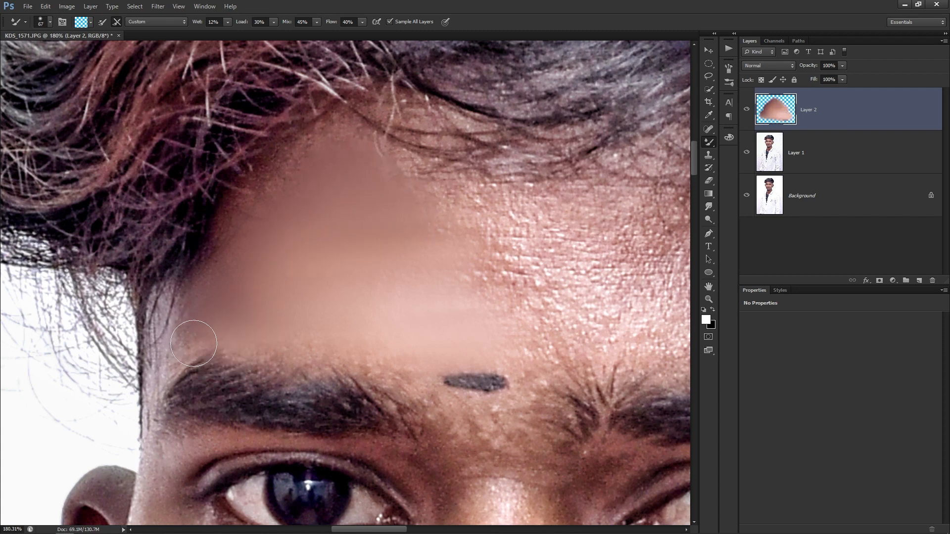
alt+right_click(363, 317)
mouse_move(389, 316)
mouse_down()
mouse_move(303, 315)
mouse_move(349, 315)
mouse_move(290, 324)
mouse_move(412, 329)
mouse_up()
alt+right_click(409, 324)
mouse_move(394, 297)
mouse_down()
mouse_move(403, 279)
mouse_move(316, 221)
mouse_move(239, 193)
mouse_move(233, 172)
mouse_move(308, 210)
mouse_move(235, 193)
mouse_move(398, 232)
mouse_move(441, 221)
mouse_up()
alt+right_click(397, 234)
alt+right_click(423, 243)
Smooth the right side of the forehead and the textured skin above the brow.
mouse_move(515, 317)
mouse_down()
mouse_move(487, 265)
mouse_move(411, 283)
mouse_up()
alt+right_click(410, 273)
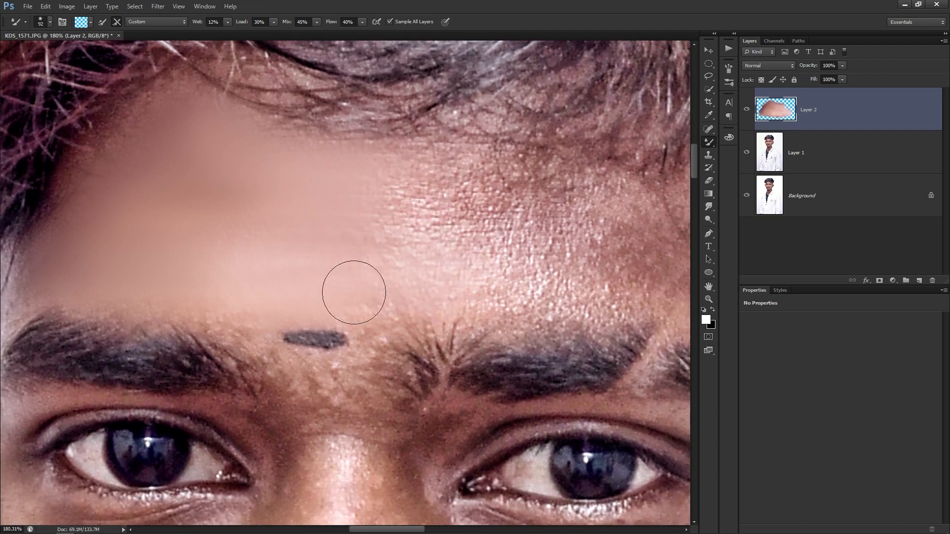
alt+right_click(399, 284)
mouse_move(441, 254)
mouse_down()
mouse_move(437, 223)
mouse_move(386, 217)
mouse_move(406, 209)
mouse_move(470, 239)
mouse_move(299, 217)
mouse_move(384, 246)
mouse_move(420, 196)
mouse_move(385, 177)
mouse_move(436, 197)
mouse_move(300, 259)
mouse_move(303, 250)
mouse_move(240, 265)
mouse_up()
drag(605, 254, 464, 246)
alt+right_click(356, 283)
mouse_move(284, 254)
mouse_down()
mouse_move(354, 259)
mouse_move(273, 268)
mouse_move(313, 279)
mouse_move(397, 272)
mouse_up()
alt+right_click(257, 247)
alt+right_click(357, 238)
mouse_move(499, 267)
mouse_down()
mouse_move(445, 254)
mouse_move(435, 275)
mouse_move(463, 280)
mouse_move(449, 286)
mouse_move(435, 261)
mouse_up()
mouse_move(505, 253)
mouse_down()
mouse_move(478, 241)
mouse_move(411, 257)
mouse_up()
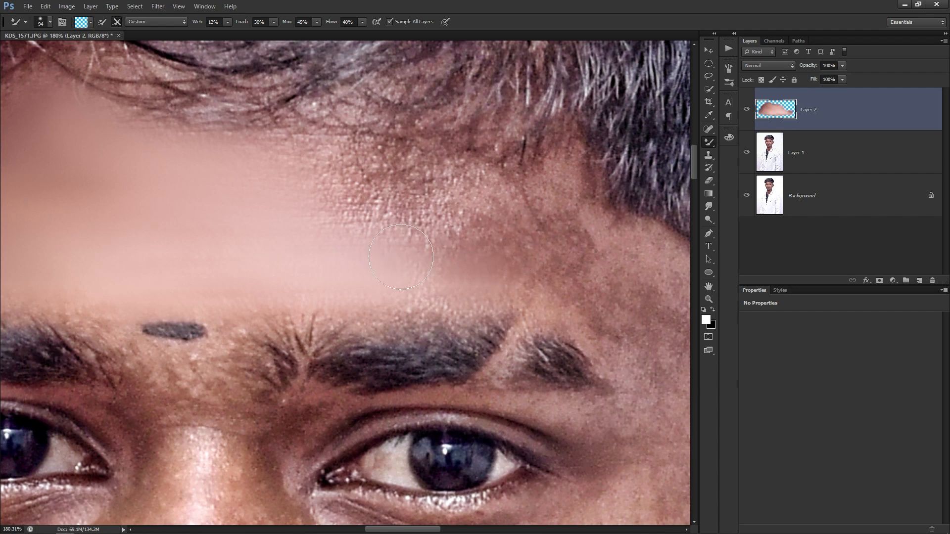
alt+right_click(345, 218)
mouse_move(363, 223)
mouse_down()
mouse_move(327, 201)
mouse_move(383, 202)
mouse_move(330, 208)
mouse_up()
Smooth the right temple from the hairline down beside the eye.
drag(259, 224, 371, 214)
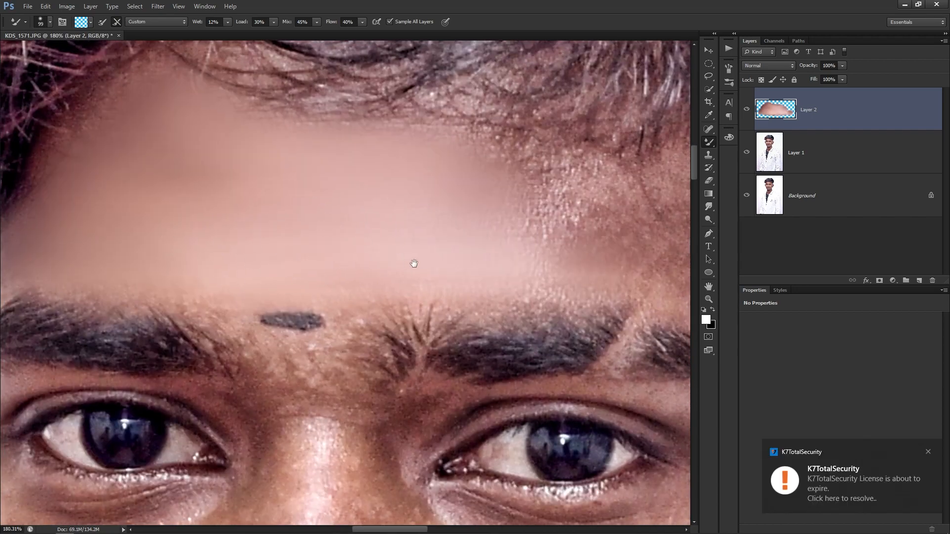
drag(414, 266, 245, 262)
mouse_move(430, 257)
mouse_down()
mouse_move(406, 219)
mouse_move(381, 206)
mouse_move(395, 197)
mouse_move(331, 153)
mouse_move(316, 167)
mouse_move(302, 160)
mouse_move(316, 154)
mouse_move(286, 165)
mouse_move(364, 180)
mouse_move(299, 225)
mouse_move(395, 236)
mouse_up()
mouse_move(476, 243)
mouse_down()
mouse_move(441, 218)
mouse_move(504, 215)
mouse_move(478, 196)
mouse_move(481, 178)
mouse_move(407, 185)
mouse_up()
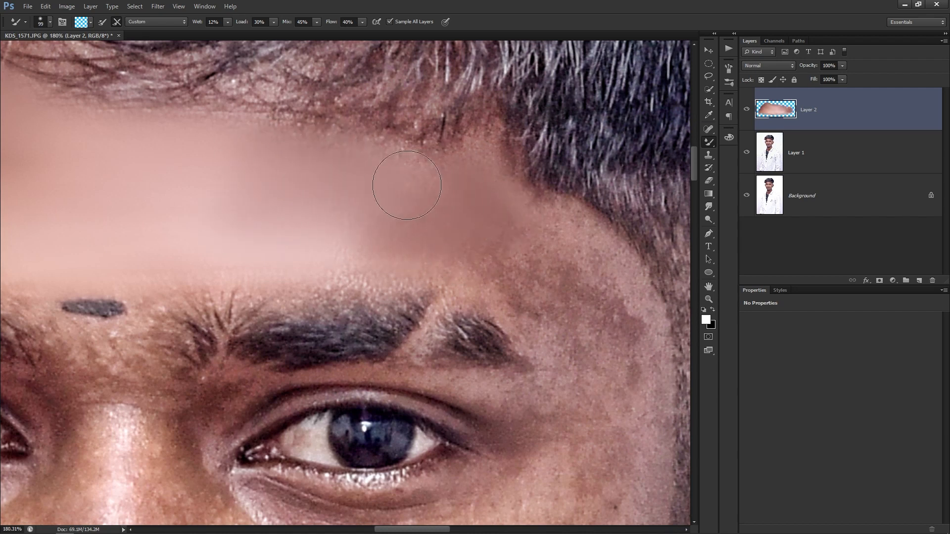
scroll(431, 252, right, 5)
mouse_move(417, 255)
mouse_down()
mouse_move(398, 250)
mouse_move(471, 265)
mouse_move(497, 299)
mouse_move(477, 282)
mouse_up()
drag(424, 306, 396, 182)
alt+right_click(449, 254)
mouse_move(473, 263)
mouse_down()
mouse_move(469, 189)
mouse_move(489, 254)
mouse_move(484, 333)
mouse_move(455, 350)
mouse_move(437, 208)
mouse_move(424, 222)
mouse_move(462, 222)
mouse_up()
Mixer-Brush the outer and lower right cheek on Layer 2, resizing the brush between strokes.
scroll(428, 223, down, 3)
alt+right_click(427, 222)
alt+right_click(448, 275)
drag(449, 273, 448, 249)
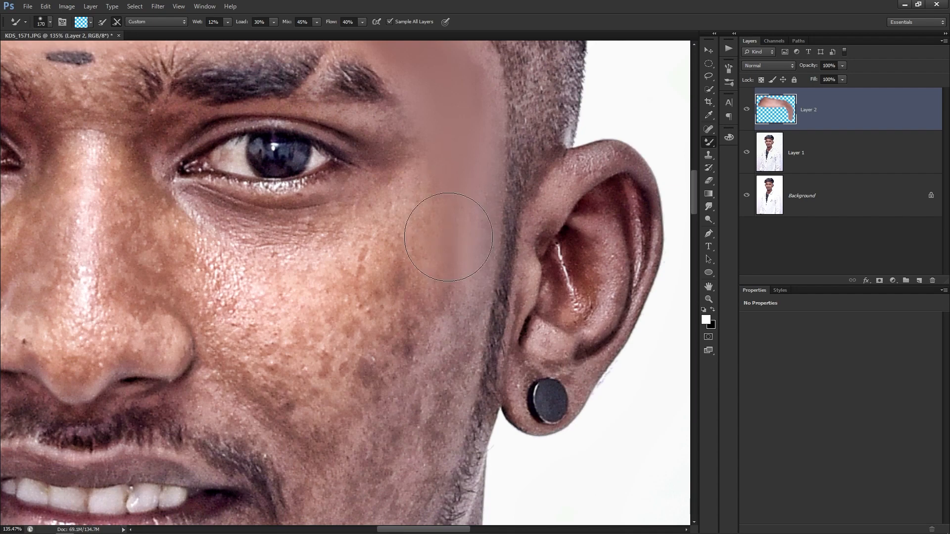
scroll(447, 250, down, 3)
alt+right_click(452, 201)
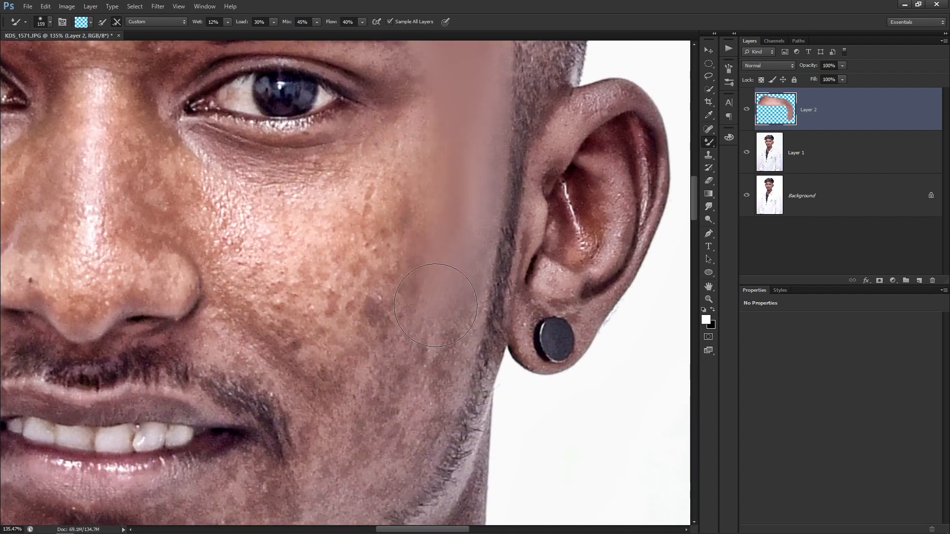
drag(430, 345, 434, 312)
drag(433, 313, 456, 202)
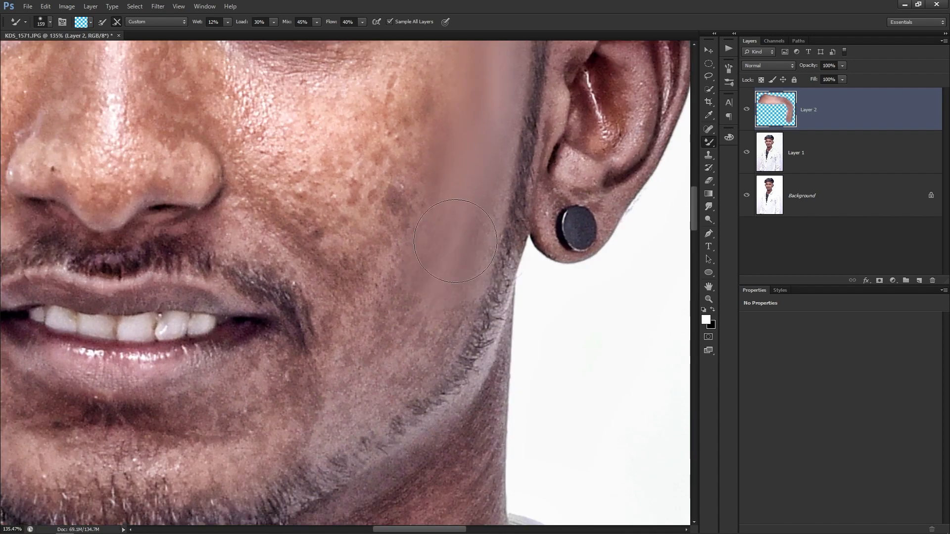
Smooth the lower cheek, the upper cheek below the eye and the remaining blotches.
alt+right_click(414, 326)
mouse_move(414, 330)
mouse_down()
mouse_move(367, 392)
mouse_move(398, 368)
mouse_up()
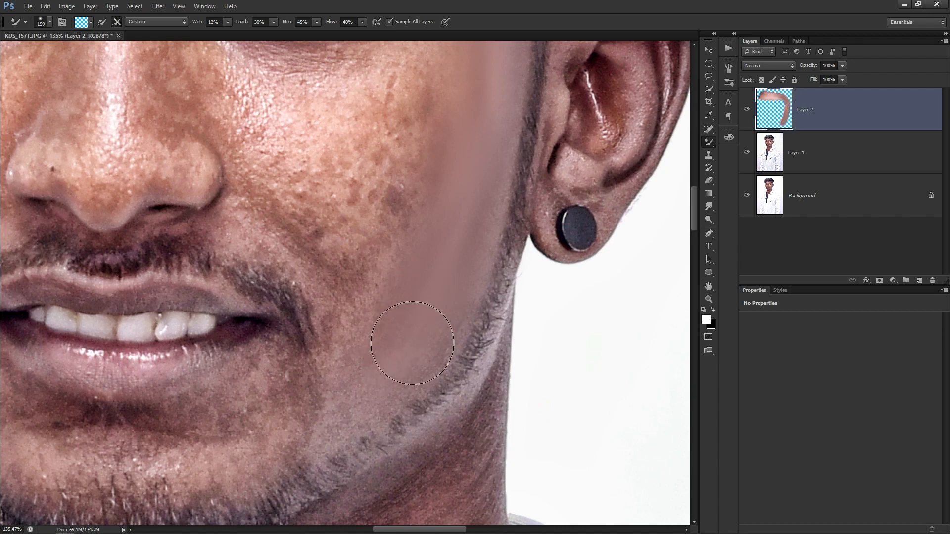
alt+right_click(394, 269)
drag(354, 207, 381, 319)
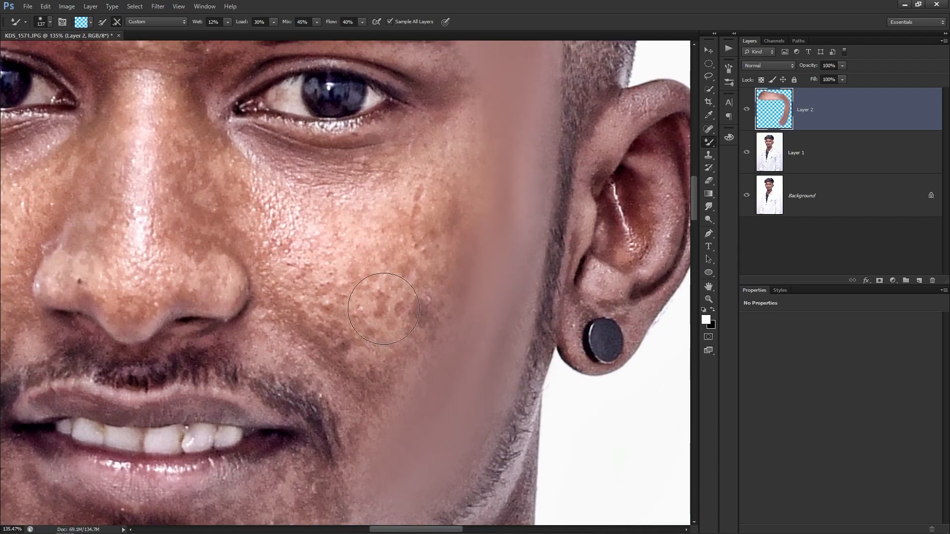
alt+right_click(316, 245)
mouse_move(423, 204)
mouse_down()
mouse_move(407, 214)
mouse_move(456, 165)
mouse_move(403, 271)
mouse_move(435, 254)
mouse_move(446, 304)
mouse_up()
drag(410, 348, 382, 343)
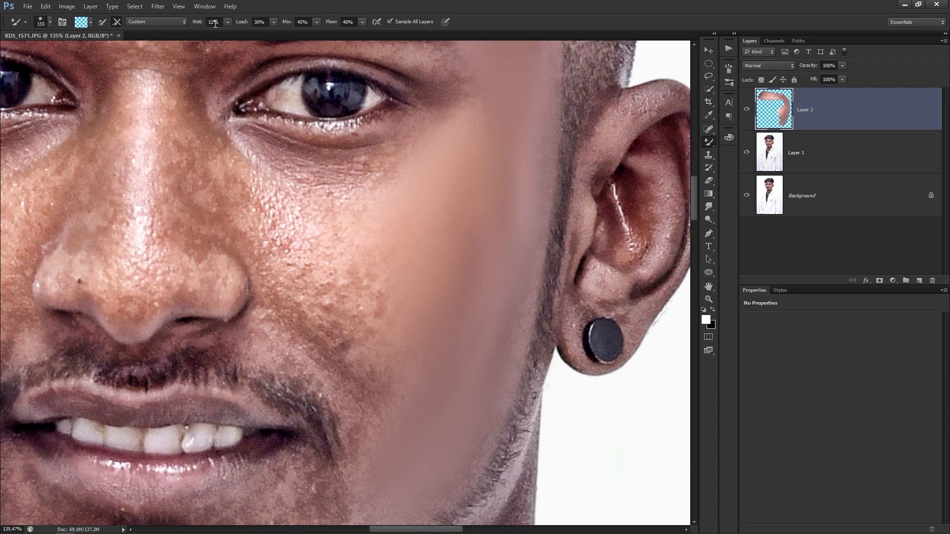
mouse_move(360, 281)
mouse_down()
mouse_move(378, 369)
mouse_move(339, 308)
mouse_move(357, 341)
mouse_move(318, 291)
mouse_move(322, 310)
mouse_move(283, 271)
mouse_move(370, 354)
mouse_up()
mouse_move(384, 400)
mouse_down()
mouse_move(389, 322)
mouse_move(364, 254)
mouse_move(385, 306)
mouse_move(350, 245)
mouse_move(378, 272)
mouse_move(322, 239)
mouse_move(363, 254)
mouse_move(438, 337)
mouse_up()
Smooth the cheek beside the nose, then undo a stroke across the under-eye wrinkles.
scroll(389, 287, down, 2)
scroll(429, 336, up, 3)
alt+right_click(424, 335)
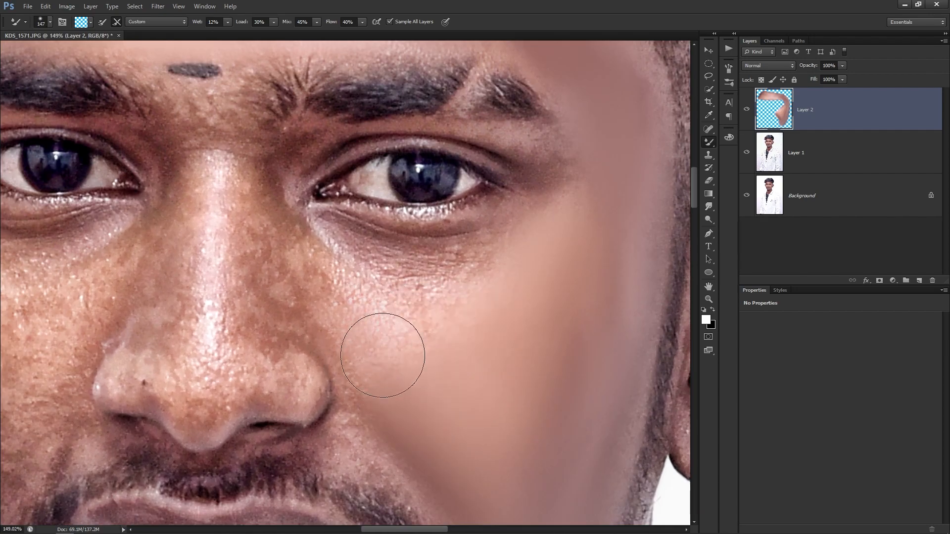
drag(309, 272, 338, 315)
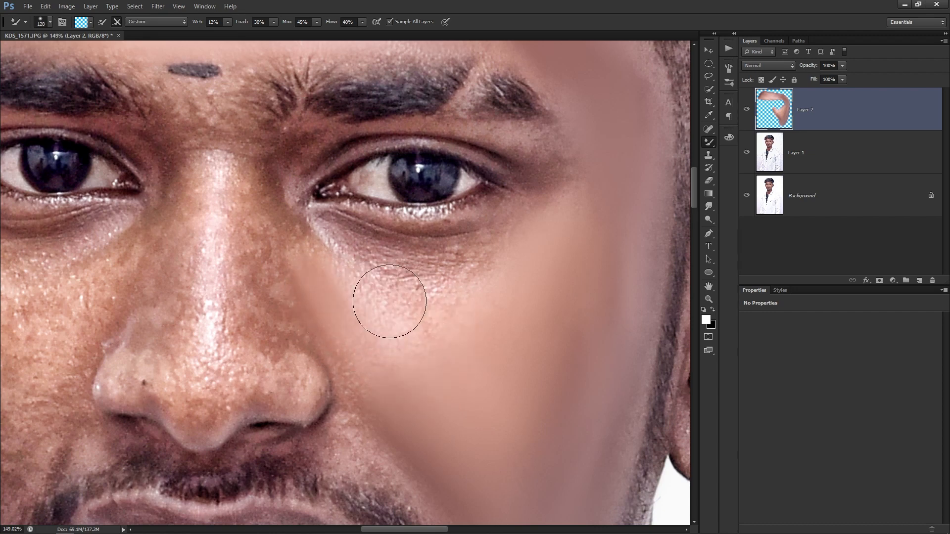
alt+right_click(403, 275)
drag(386, 267, 536, 268)
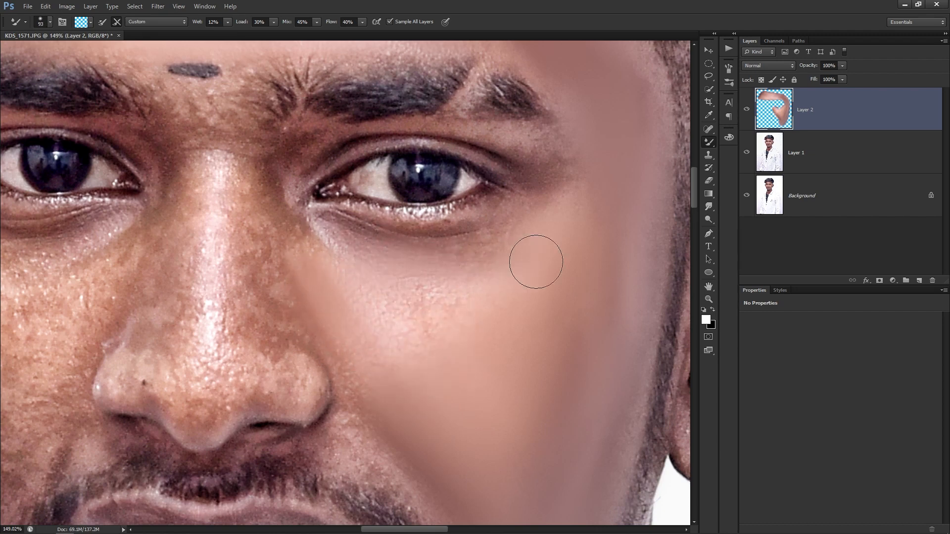
key(ctrl+z)
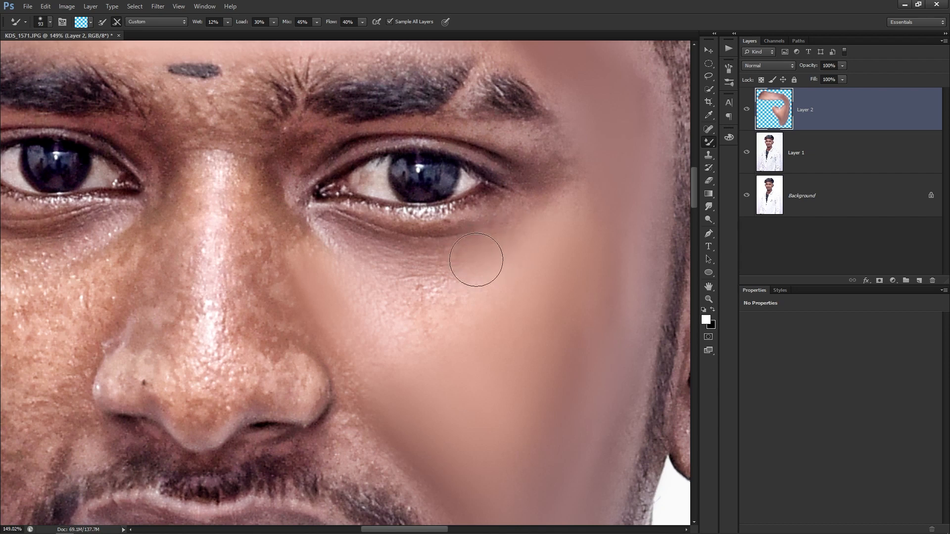
Smooth the patch under the inner eye corner, the side of the nose and the cheek below.
drag(306, 242, 302, 267)
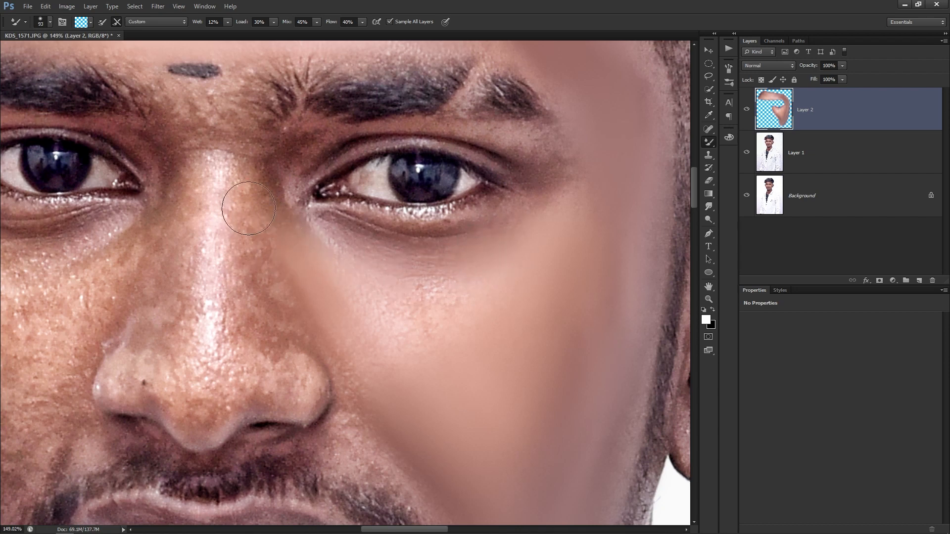
drag(255, 235, 301, 275)
mouse_move(387, 343)
mouse_down()
mouse_move(419, 326)
mouse_move(375, 318)
mouse_move(438, 291)
mouse_move(422, 307)
mouse_up()
alt+right_click(402, 331)
mouse_move(420, 348)
mouse_down()
mouse_move(373, 343)
mouse_move(337, 293)
mouse_move(395, 365)
mouse_move(436, 354)
mouse_move(431, 348)
mouse_move(474, 325)
mouse_move(452, 288)
mouse_up()
Toggle Layer 2 off and on to compare, then pan toward the eye corner with a smaller brush.
scroll(446, 295, down, 3)
scroll(410, 315, up, 2)
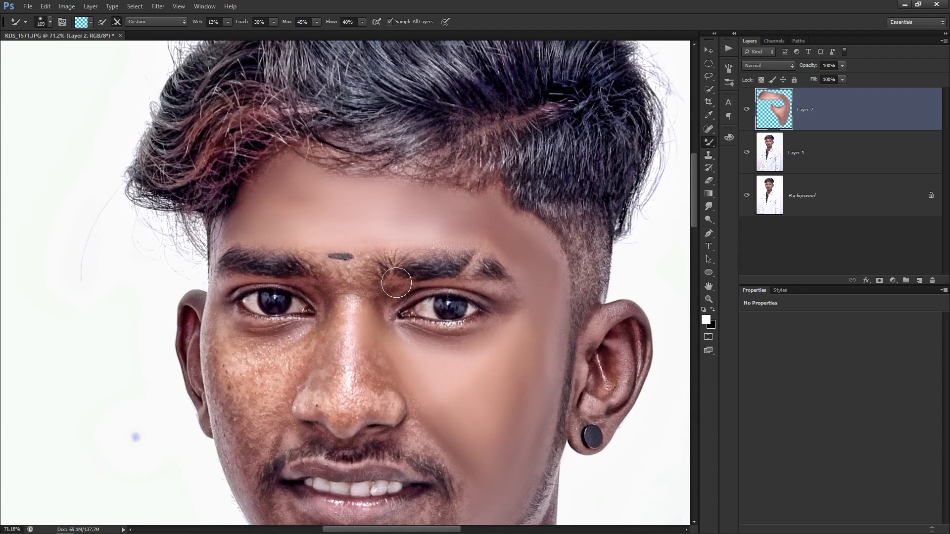
click(746, 112)
click(746, 113)
click(746, 113)
scroll(539, 309, up, 2)
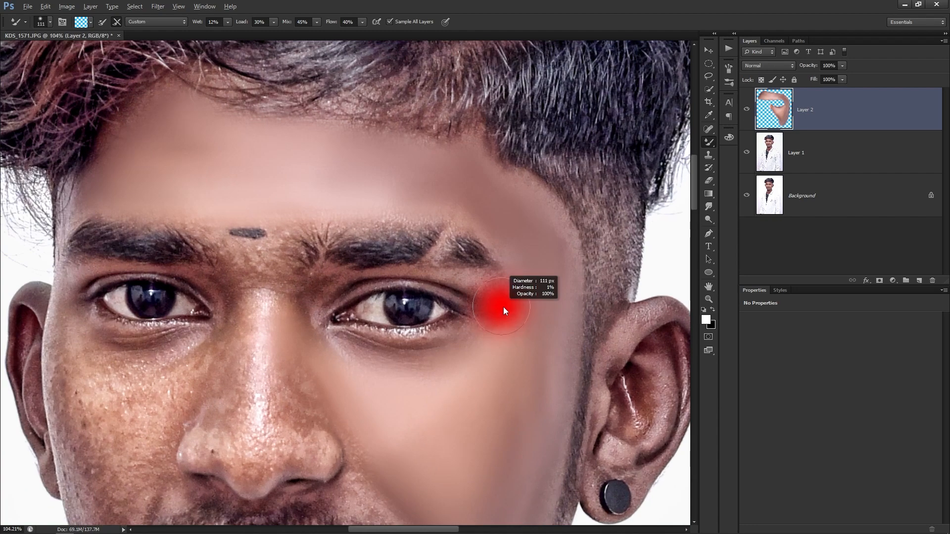
scroll(505, 310, up, 1)
drag(501, 302, 514, 324)
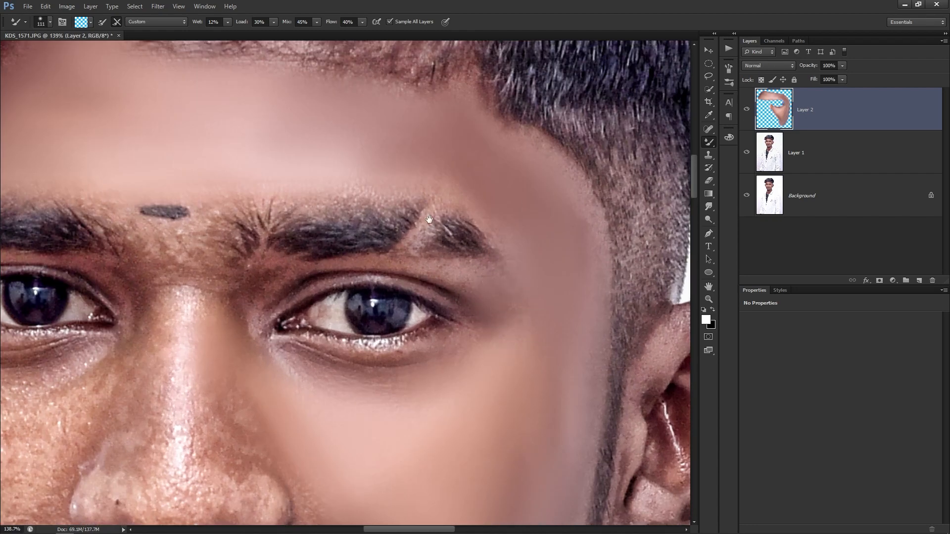
drag(420, 208, 452, 235)
key(bracketleft)
key(bracketleft)
key(bracketleft)
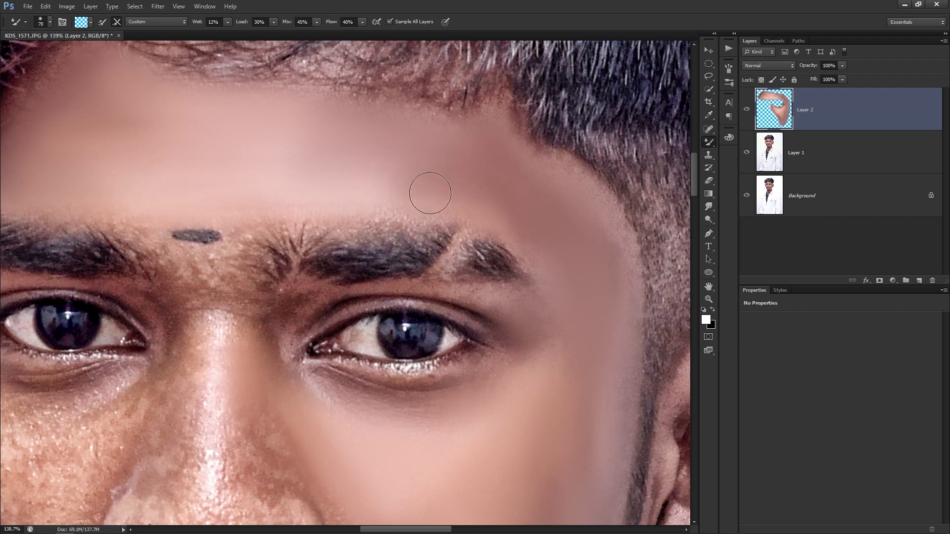
drag(297, 207, 400, 207)
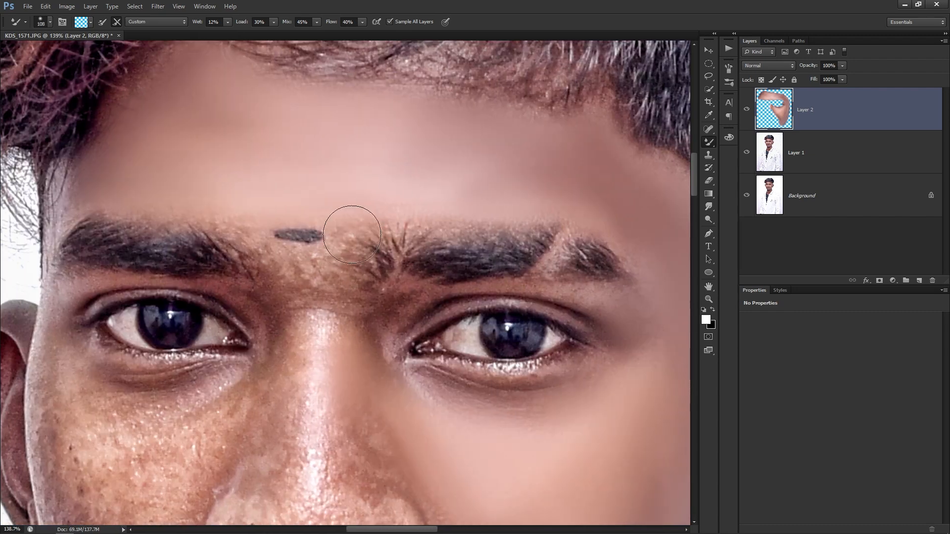
Smooth the skin between the brows and down the nose bridge to the tip.
drag(345, 278, 347, 280)
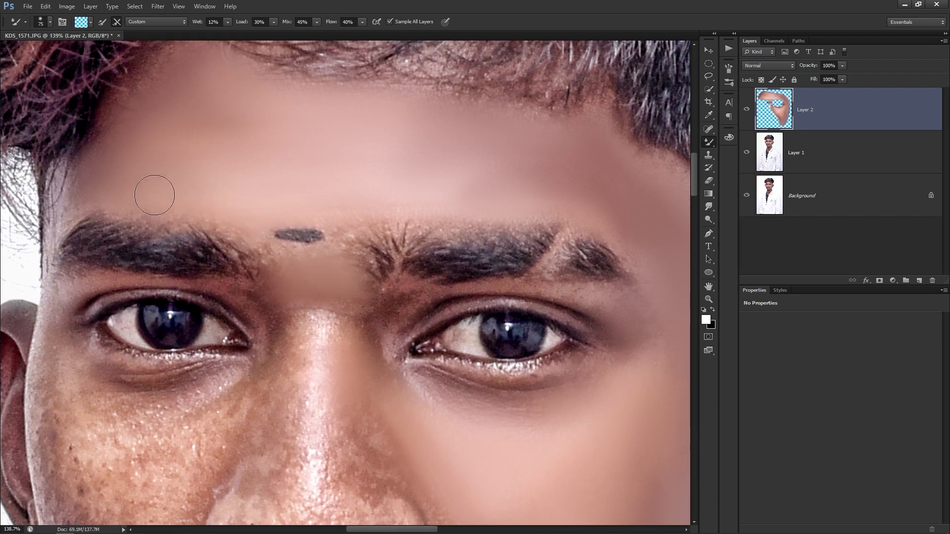
drag(292, 310, 302, 262)
alt+right_click(327, 322)
drag(326, 322, 322, 300)
mouse_move(323, 335)
mouse_down()
mouse_move(326, 316)
mouse_move(322, 348)
mouse_up()
drag(322, 323, 331, 255)
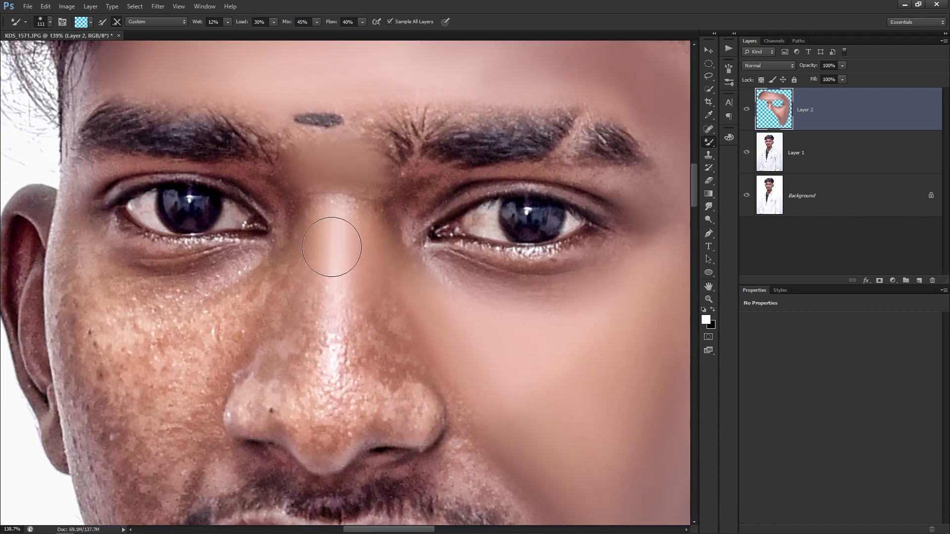
drag(335, 317, 330, 363)
mouse_move(325, 327)
mouse_down()
mouse_move(322, 396)
mouse_move(334, 344)
mouse_up()
With a smaller brush, smooth the top of the nose bridge and the skin by the inner eye corner.
alt+right_click(340, 231)
drag(352, 218, 346, 222)
alt+right_click(350, 216)
right_click(381, 223)
key(Escape)
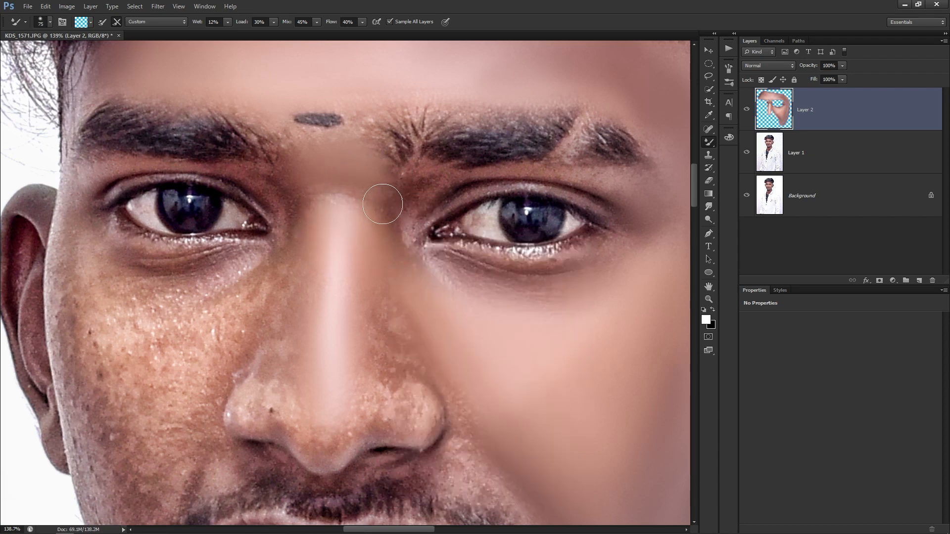
drag(329, 206, 335, 211)
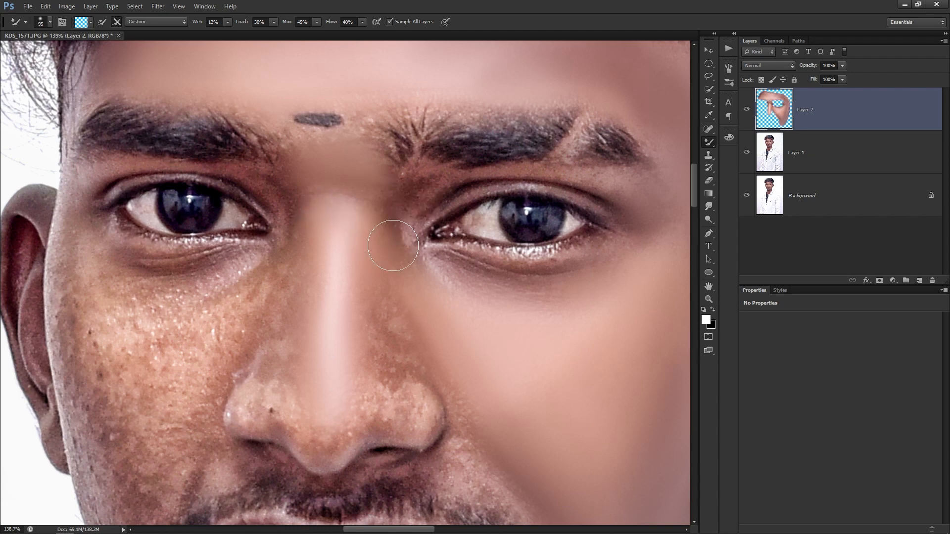
alt+right_click(410, 205)
drag(441, 183, 466, 176)
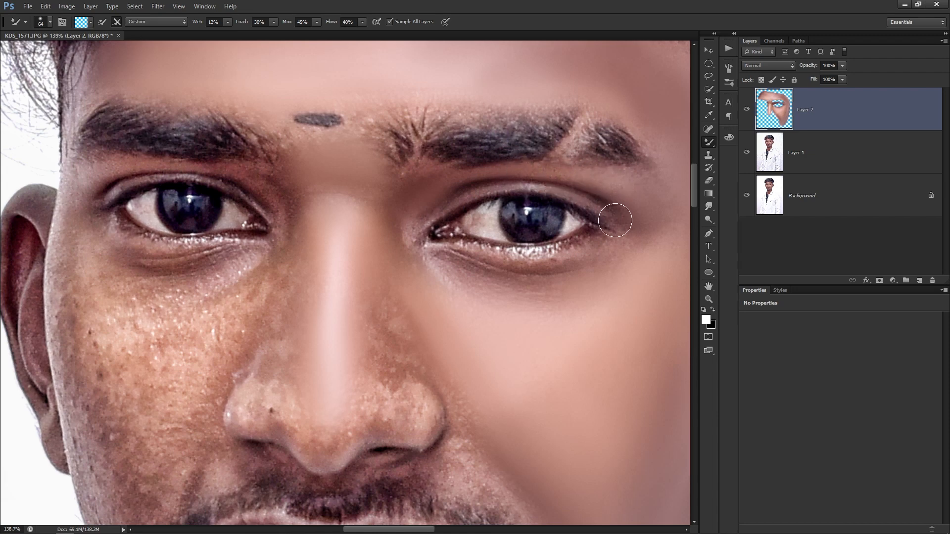
Move the view down to the mouth and enlarge the brush slightly.
alt+right_click(368, 300)
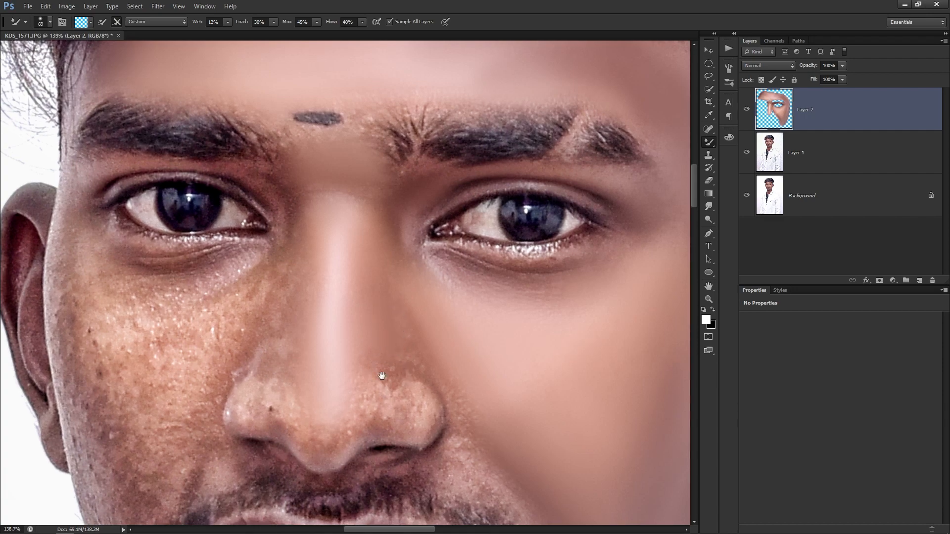
drag(383, 394, 397, 291)
alt+right_click(341, 322)
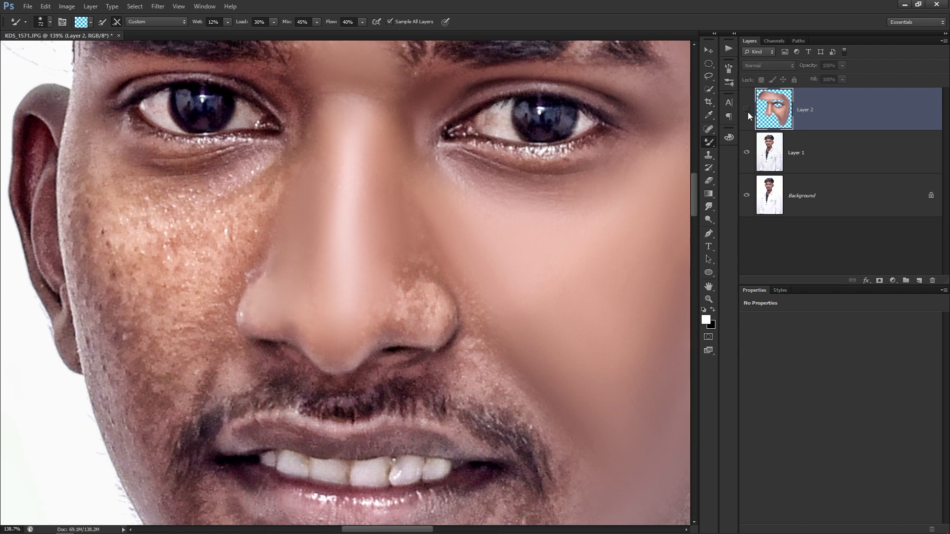
Compare Layer 2 on and off, then smooth the skin beside and along the right nostril.
click(747, 110)
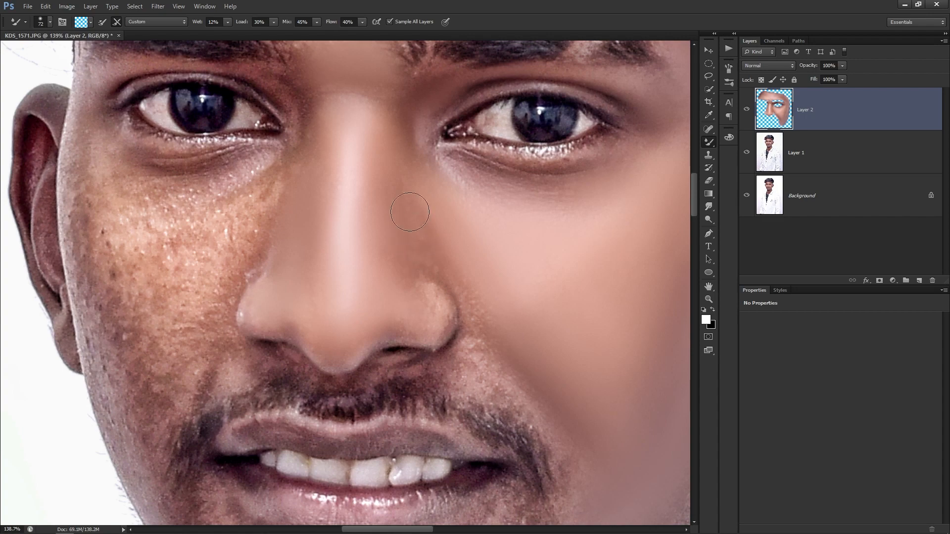
mouse_move(413, 300)
mouse_down()
mouse_move(392, 233)
mouse_move(424, 261)
mouse_move(411, 273)
mouse_move(396, 261)
mouse_up()
alt+right_click(390, 236)
scroll(385, 270, up, 4)
alt+right_click(396, 254)
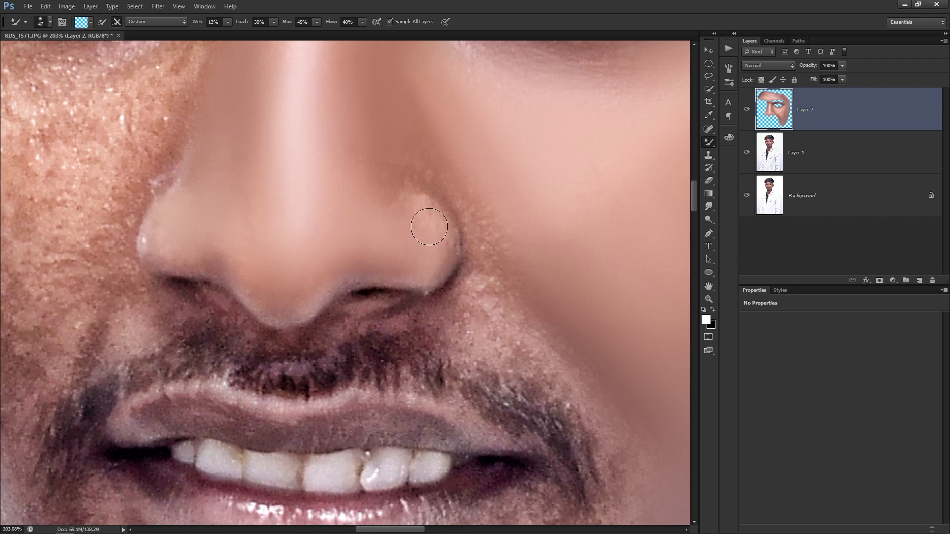
drag(479, 229, 483, 241)
drag(477, 288, 469, 295)
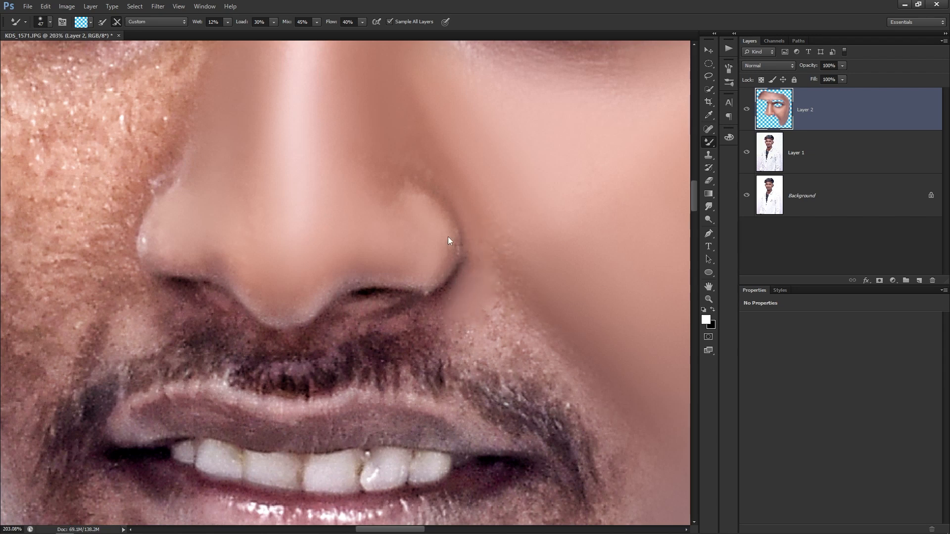
drag(368, 176, 401, 195)
mouse_move(433, 307)
mouse_down()
mouse_move(462, 314)
mouse_move(518, 271)
mouse_move(455, 224)
mouse_up()
Centre on the nose and mouth and smooth the skin beneath the nose tip.
alt+right_click(492, 308)
alt+right_click(466, 239)
drag(492, 268, 476, 248)
drag(553, 342, 523, 233)
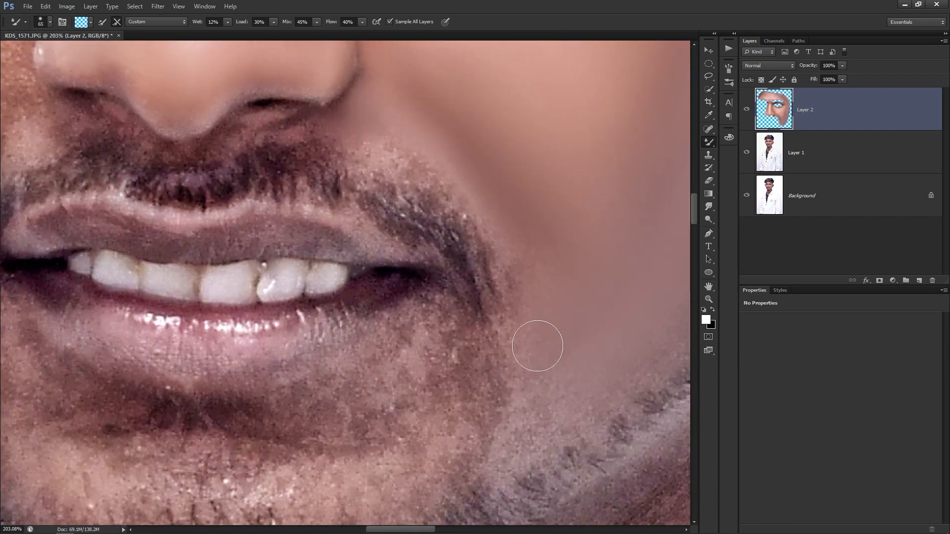
scroll(400, 135, down, 2)
drag(417, 173, 453, 211)
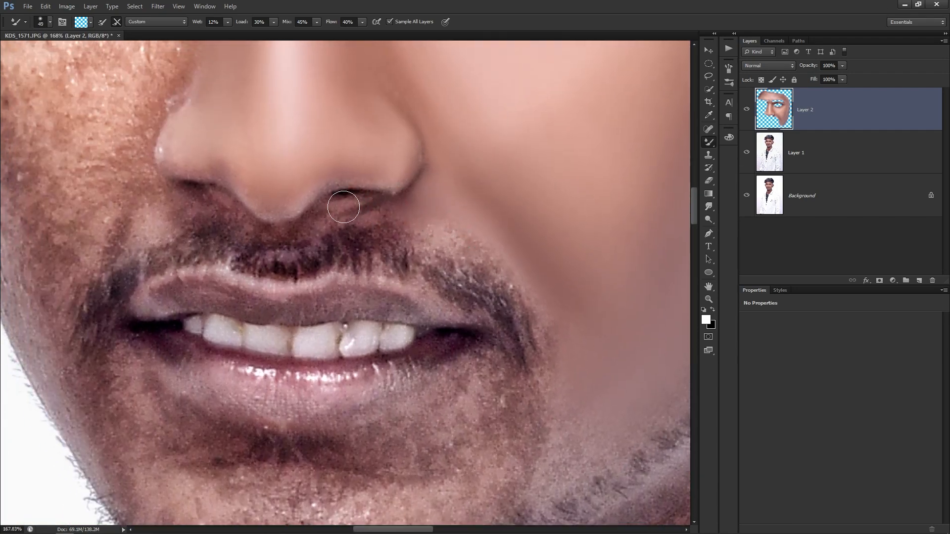
scroll(347, 213, up, 2)
alt+right_click(307, 226)
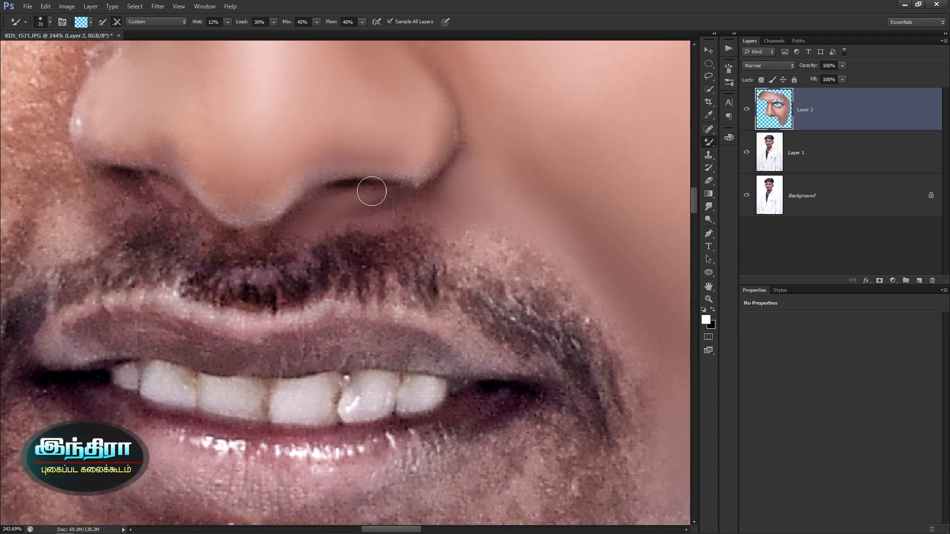
mouse_move(325, 221)
mouse_down()
mouse_move(437, 221)
mouse_move(384, 223)
mouse_move(345, 207)
mouse_move(439, 219)
mouse_move(471, 192)
mouse_move(411, 222)
mouse_move(347, 210)
mouse_move(282, 239)
mouse_move(286, 229)
mouse_move(263, 250)
mouse_move(301, 239)
mouse_up()
Move the view to the upper left cheek beside the nose and resize the brush.
alt+right_click(399, 217)
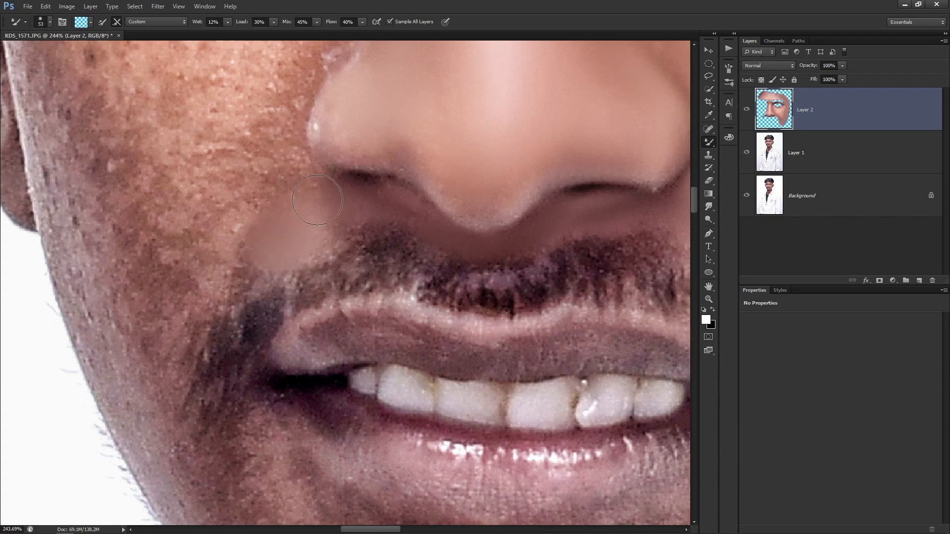
drag(321, 163, 308, 222)
key(bracketleft)
drag(335, 172, 394, 246)
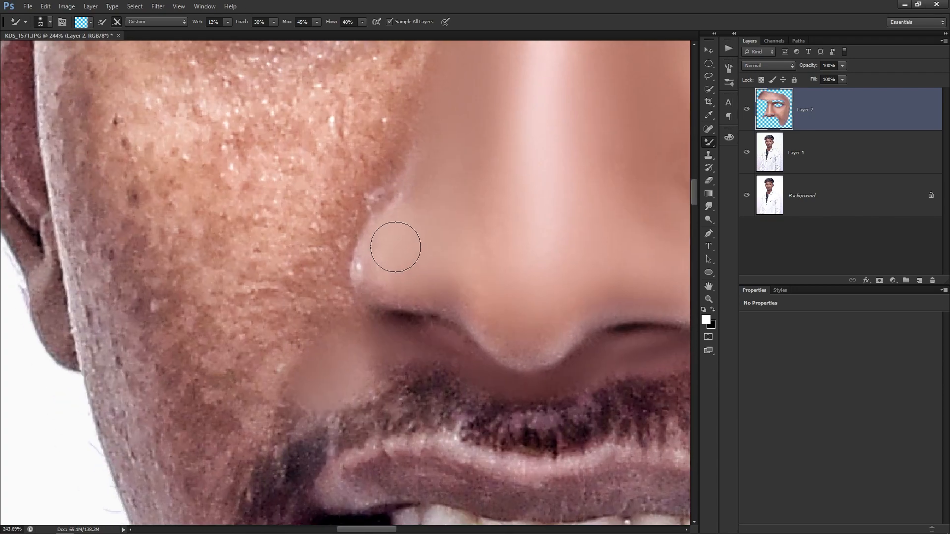
alt+right_click(367, 161)
With a larger brush, smooth the left cheek beside the nose and the skin by the inner eye corner.
scroll(396, 184, down, 4)
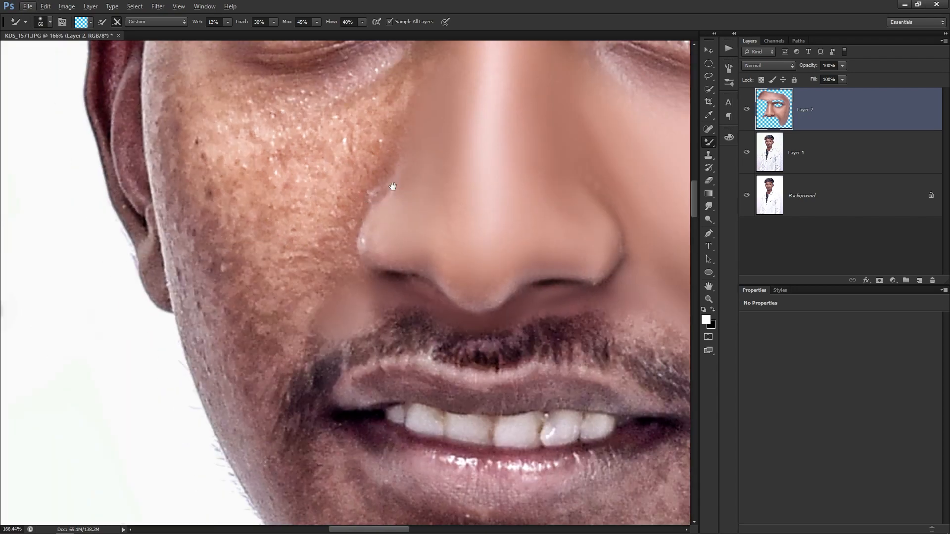
drag(401, 189, 420, 300)
scroll(432, 207, up, 2)
alt+right_click(440, 201)
drag(419, 195, 439, 170)
mouse_move(490, 152)
mouse_down()
mouse_move(469, 207)
mouse_move(468, 190)
mouse_move(494, 245)
mouse_up()
mouse_move(465, 205)
mouse_down()
mouse_move(477, 193)
mouse_move(481, 209)
mouse_up()
mouse_move(441, 301)
mouse_down()
mouse_move(475, 203)
mouse_move(396, 318)
mouse_move(392, 284)
mouse_move(373, 254)
mouse_move(401, 255)
mouse_move(373, 250)
mouse_up()
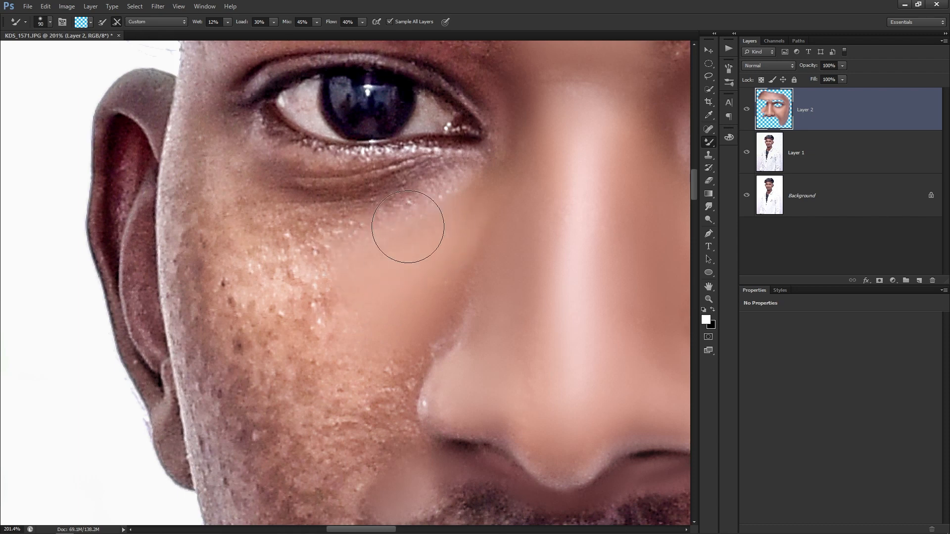
drag(352, 318, 371, 211)
mouse_move(379, 266)
mouse_down()
mouse_move(400, 262)
mouse_move(395, 296)
mouse_move(375, 326)
mouse_move(402, 300)
mouse_move(396, 259)
mouse_up()
Blend the cheek-nose edge, the side of the nose and the left nostril wing.
alt+right_click(401, 245)
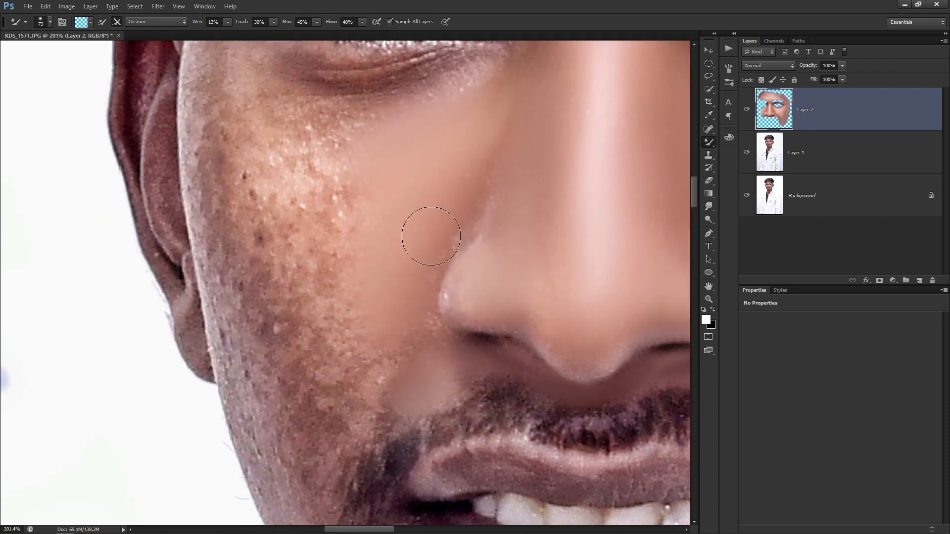
alt+right_click(488, 183)
mouse_move(446, 241)
mouse_down()
mouse_move(435, 223)
mouse_move(471, 184)
mouse_move(489, 224)
mouse_up()
drag(392, 276, 409, 186)
alt+right_click(432, 202)
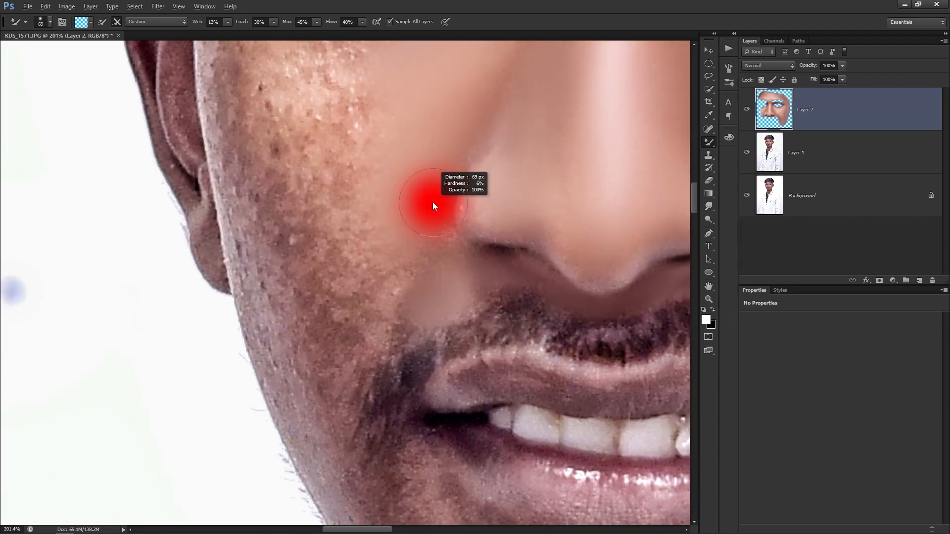
drag(430, 273, 431, 251)
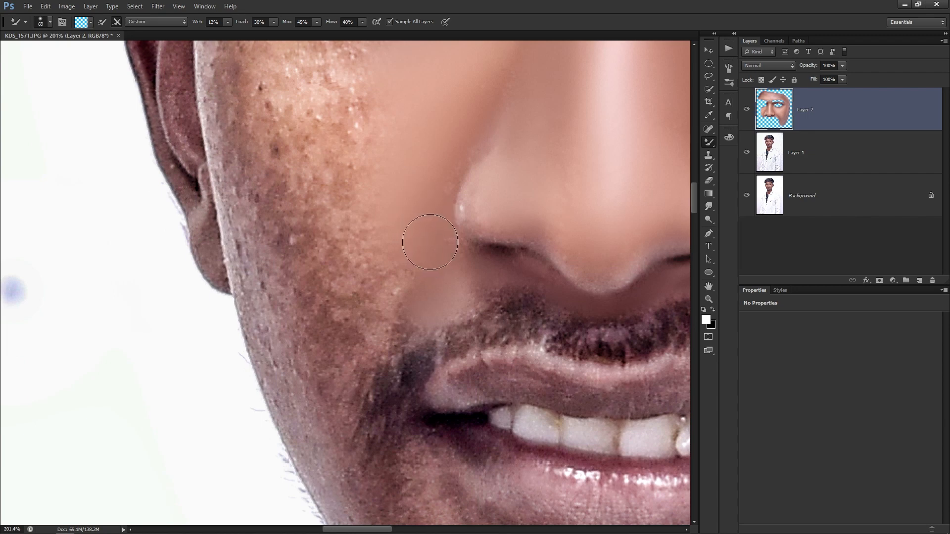
alt+right_click(428, 233)
mouse_move(417, 205)
mouse_down()
mouse_move(441, 185)
mouse_move(452, 147)
mouse_up()
drag(497, 206, 478, 215)
alt+right_click(461, 280)
right_click(365, 260)
click(340, 237)
Smooth the spotted cheek below the eye, the temple and the under-eye skin.
scroll(339, 237, down, 3)
alt+right_click(398, 314)
mouse_move(360, 262)
mouse_down()
mouse_move(406, 318)
mouse_move(419, 317)
mouse_move(404, 347)
mouse_move(432, 305)
mouse_move(405, 350)
mouse_move(393, 345)
mouse_move(376, 249)
mouse_move(417, 327)
mouse_up()
mouse_move(395, 223)
mouse_down()
mouse_move(393, 280)
mouse_move(378, 267)
mouse_move(381, 223)
mouse_move(391, 287)
mouse_move(425, 215)
mouse_move(373, 211)
mouse_move(336, 222)
mouse_move(341, 231)
mouse_move(373, 234)
mouse_move(322, 226)
mouse_move(327, 183)
mouse_up()
mouse_move(327, 299)
mouse_down()
mouse_move(355, 255)
mouse_move(345, 265)
mouse_move(337, 207)
mouse_move(377, 399)
mouse_move(359, 372)
mouse_move(377, 425)
mouse_move(361, 339)
mouse_move(345, 370)
mouse_move(330, 288)
mouse_move(337, 319)
mouse_move(321, 322)
mouse_move(343, 358)
mouse_up()
alt+right_click(351, 357)
drag(322, 157, 336, 117)
drag(347, 211, 324, 257)
alt+right_click(405, 231)
mouse_move(379, 198)
mouse_down()
mouse_move(449, 206)
mouse_move(491, 194)
mouse_move(399, 206)
mouse_move(487, 204)
mouse_move(380, 222)
mouse_up()
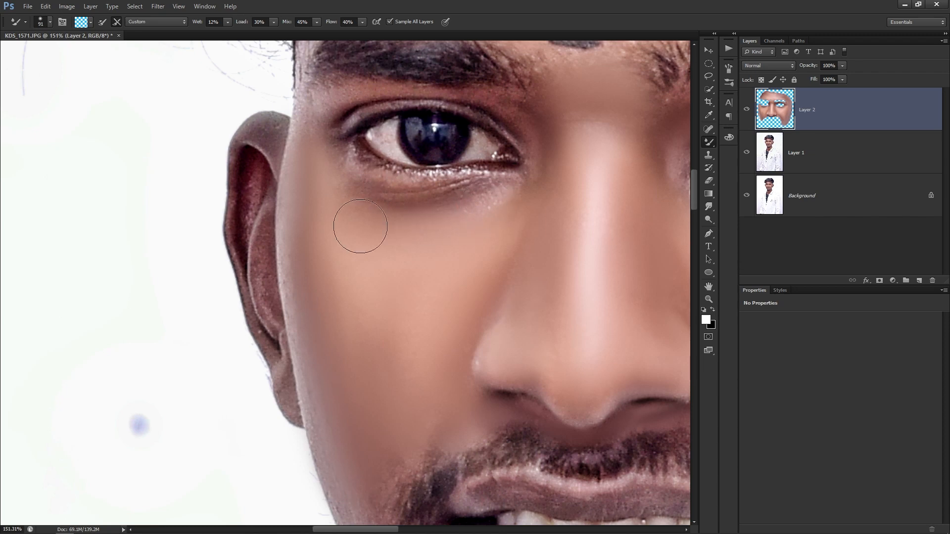
Pan down to the mouth and chin and smooth the jawline from cheek toward chin.
scroll(500, 240, down, 5)
scroll(483, 252, up, 6)
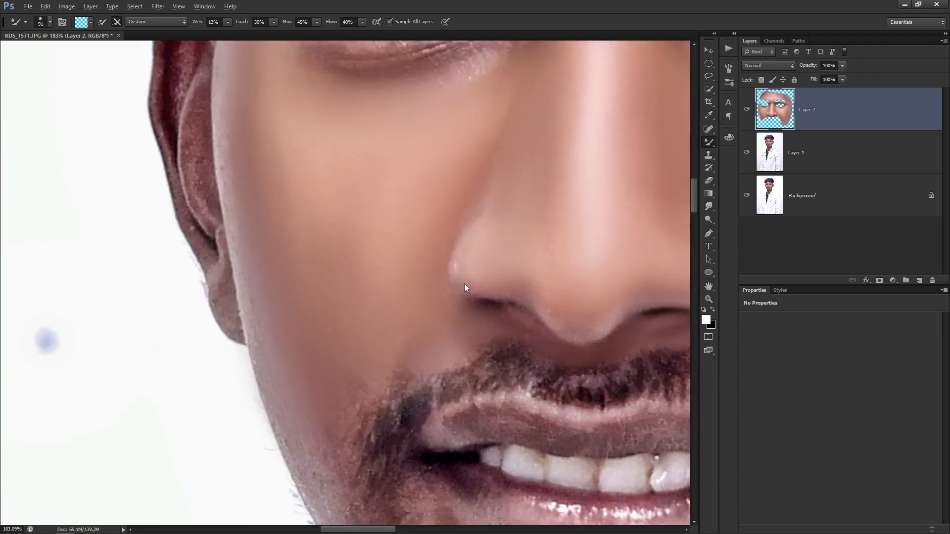
alt+right_click(475, 266)
drag(368, 339, 414, 249)
drag(368, 310, 411, 231)
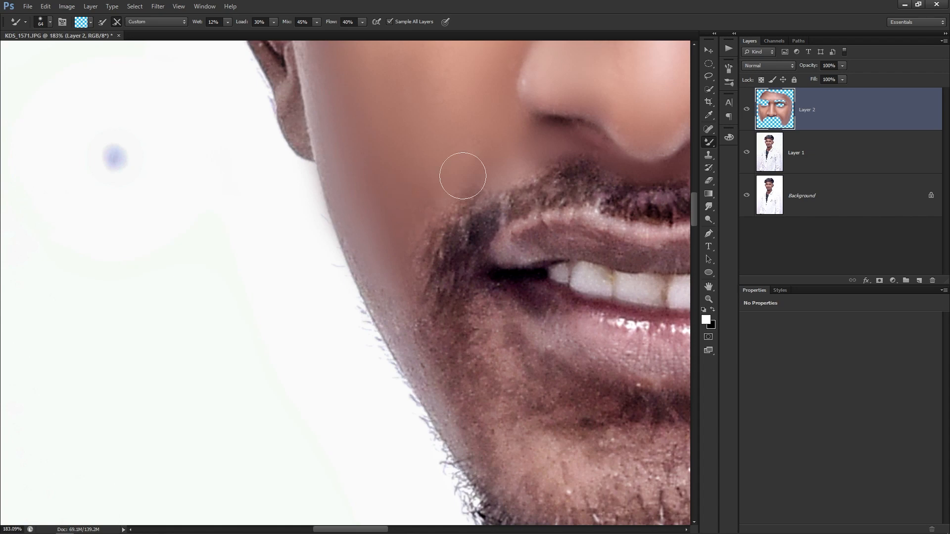
drag(395, 258, 357, 176)
alt+right_click(367, 230)
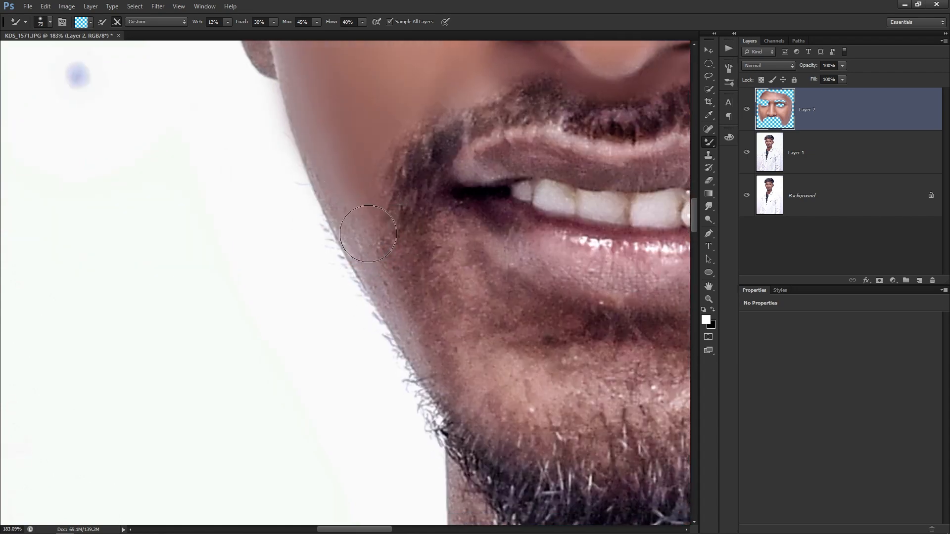
mouse_move(365, 235)
mouse_down()
mouse_move(413, 312)
mouse_move(385, 283)
mouse_move(447, 359)
mouse_move(474, 370)
mouse_move(462, 326)
mouse_move(481, 326)
mouse_move(457, 262)
mouse_move(459, 298)
mouse_move(455, 263)
mouse_move(456, 281)
mouse_move(427, 295)
mouse_move(389, 255)
mouse_move(434, 285)
mouse_move(455, 259)
mouse_up()
Smooth the skin beside and below the lower lip and the jaw near the chin.
alt+right_click(459, 367)
drag(490, 327, 423, 216)
mouse_move(427, 260)
mouse_down()
mouse_move(482, 281)
mouse_move(435, 282)
mouse_move(471, 280)
mouse_move(492, 261)
mouse_move(428, 255)
mouse_move(433, 266)
mouse_move(513, 277)
mouse_move(465, 265)
mouse_move(422, 198)
mouse_move(438, 230)
mouse_move(445, 201)
mouse_up()
alt+right_click(484, 282)
drag(431, 223, 332, 383)
alt+right_click(434, 300)
mouse_move(435, 311)
mouse_down()
mouse_move(583, 302)
mouse_move(527, 365)
mouse_up()
mouse_move(499, 412)
mouse_down()
mouse_move(498, 313)
mouse_move(373, 345)
mouse_up()
Smooth the chin and stubble right of the mouth and around the mouth corner.
alt+right_click(480, 324)
alt+right_click(519, 338)
mouse_move(544, 349)
mouse_down()
mouse_move(558, 334)
mouse_move(473, 353)
mouse_up()
mouse_move(516, 325)
mouse_down()
mouse_move(549, 336)
mouse_move(530, 353)
mouse_move(451, 345)
mouse_move(461, 293)
mouse_move(450, 290)
mouse_move(509, 307)
mouse_move(564, 296)
mouse_up()
drag(463, 359, 477, 333)
alt+right_click(524, 317)
mouse_move(557, 278)
mouse_down()
mouse_move(466, 274)
mouse_move(472, 263)
mouse_up()
alt+right_click(551, 293)
drag(551, 178, 578, 281)
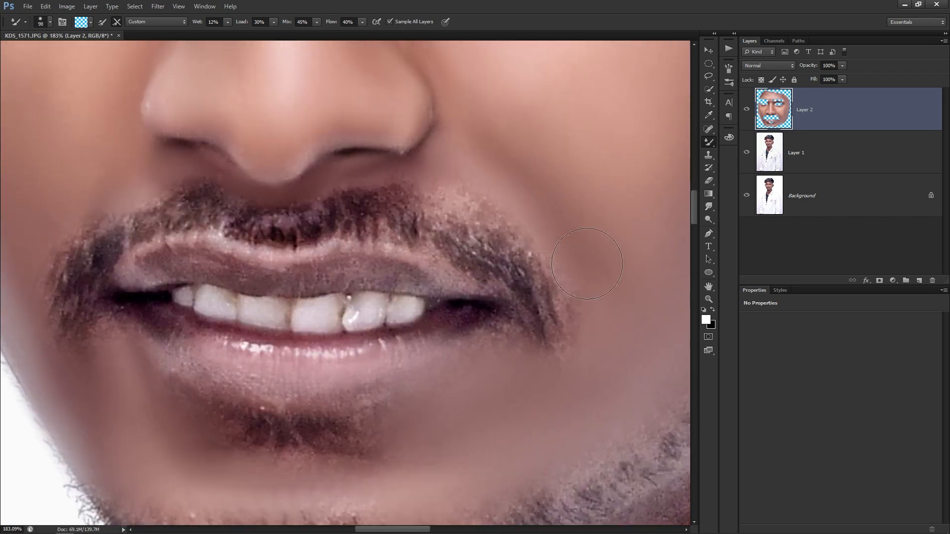
alt+right_click(560, 261)
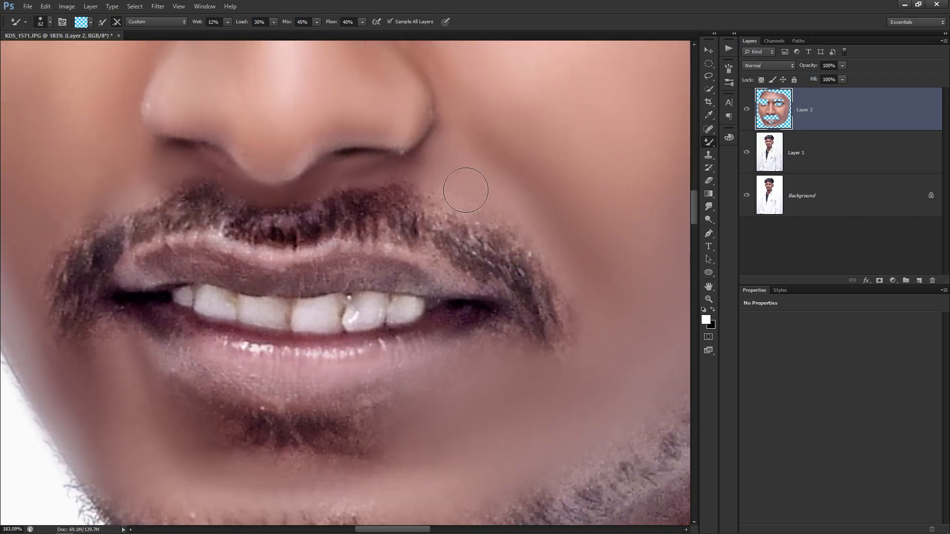
Zoom to the mouth and blend the lower-lip corner with a slightly smaller Mixer Brush.
drag(399, 180, 458, 269)
drag(232, 275, 374, 339)
scroll(370, 321, down, 1)
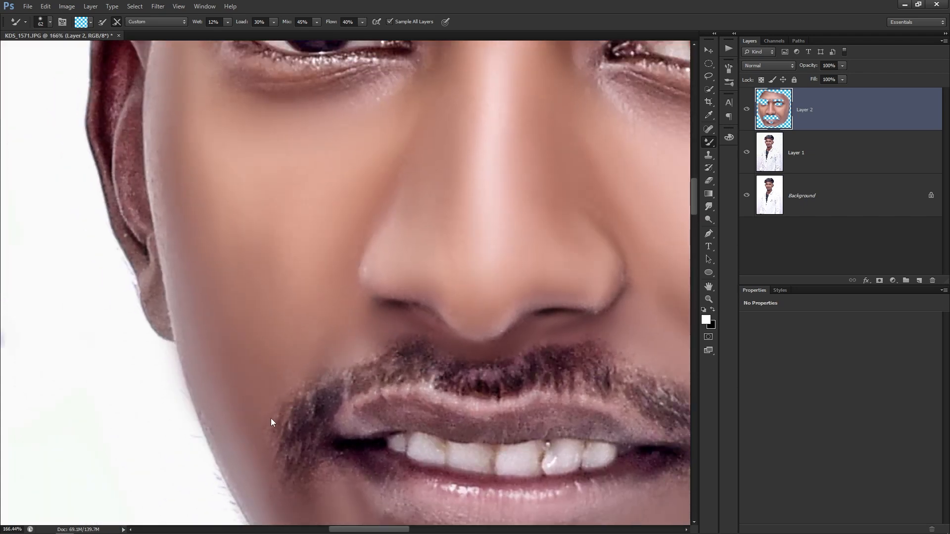
scroll(302, 321, up, 2)
drag(302, 356, 354, 251)
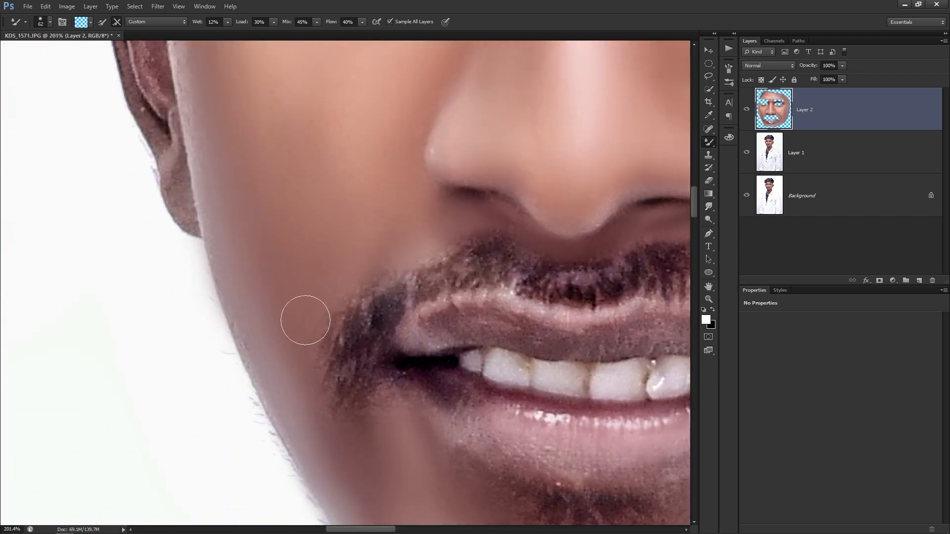
drag(316, 361, 297, 268)
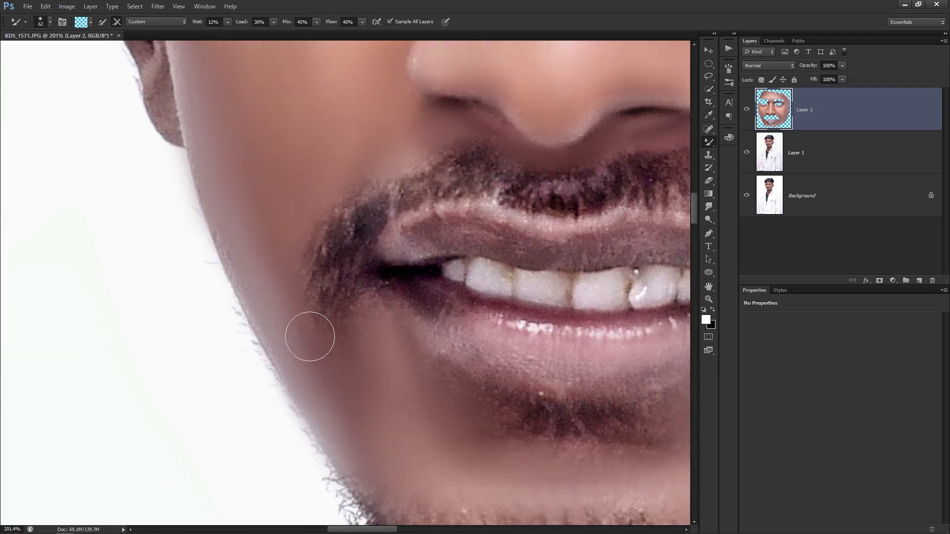
drag(331, 358, 307, 235)
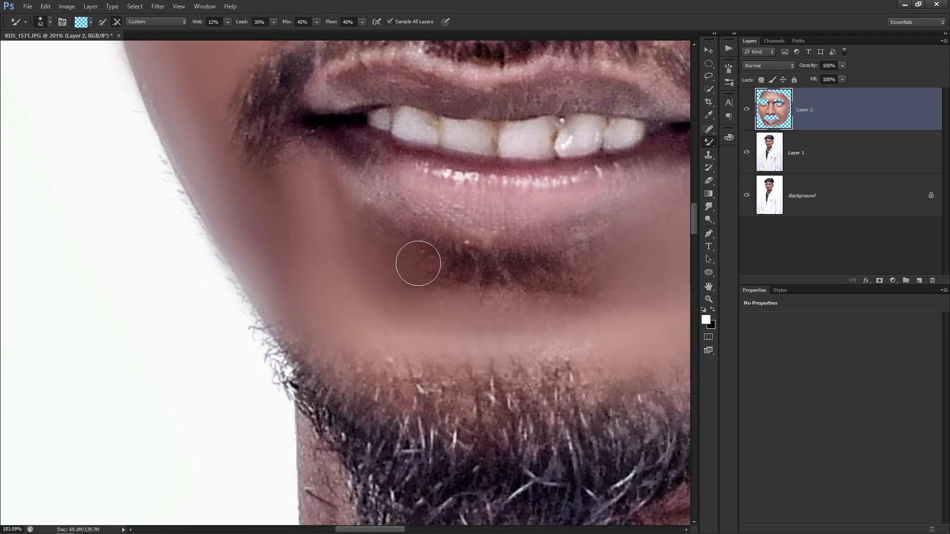
scroll(420, 266, down, 1)
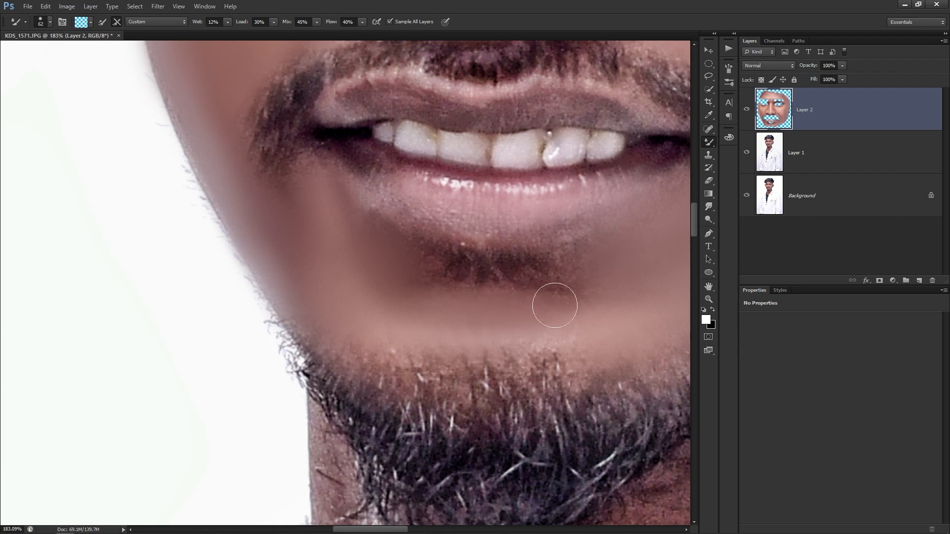
alt+right_click(377, 180)
drag(382, 179, 369, 235)
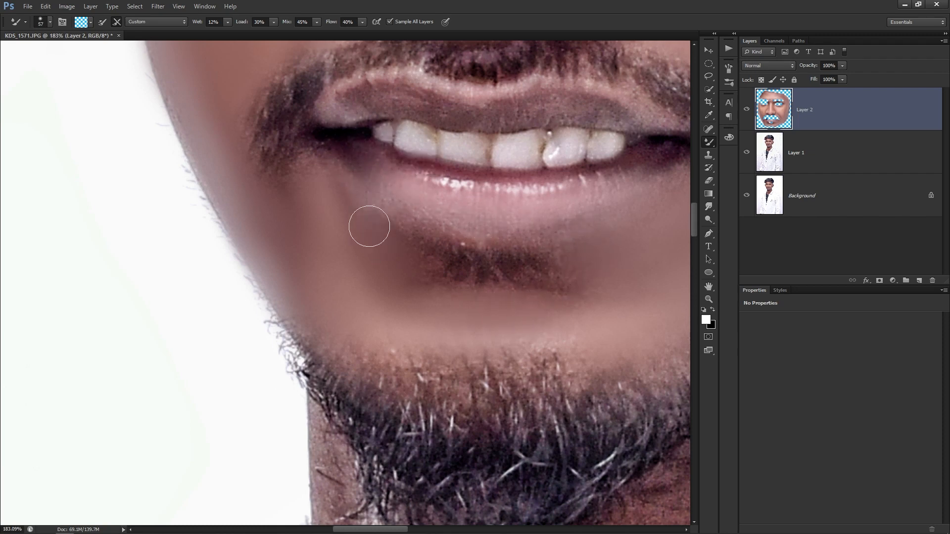
Resize the brush and smooth along the left part of the upper lip.
drag(374, 132, 386, 236)
alt+right_click(381, 210)
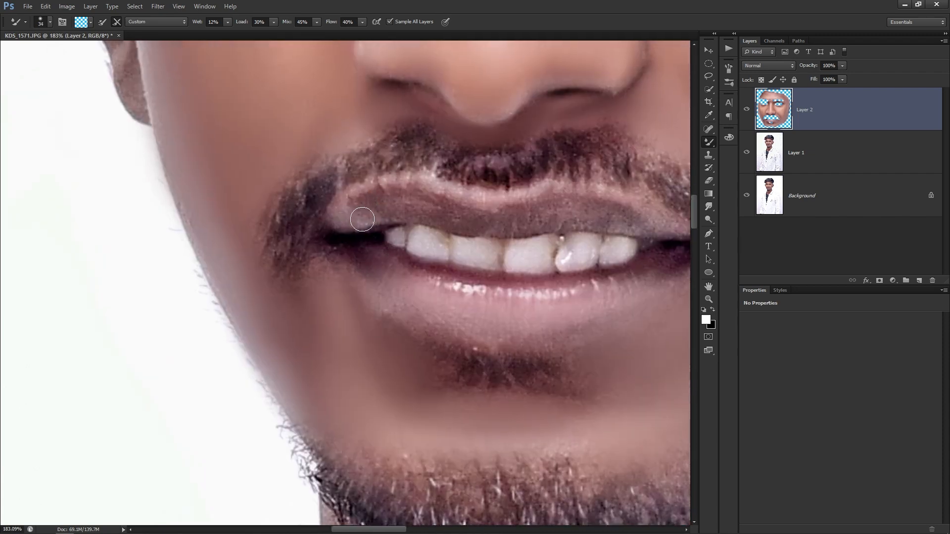
alt+right_click(413, 207)
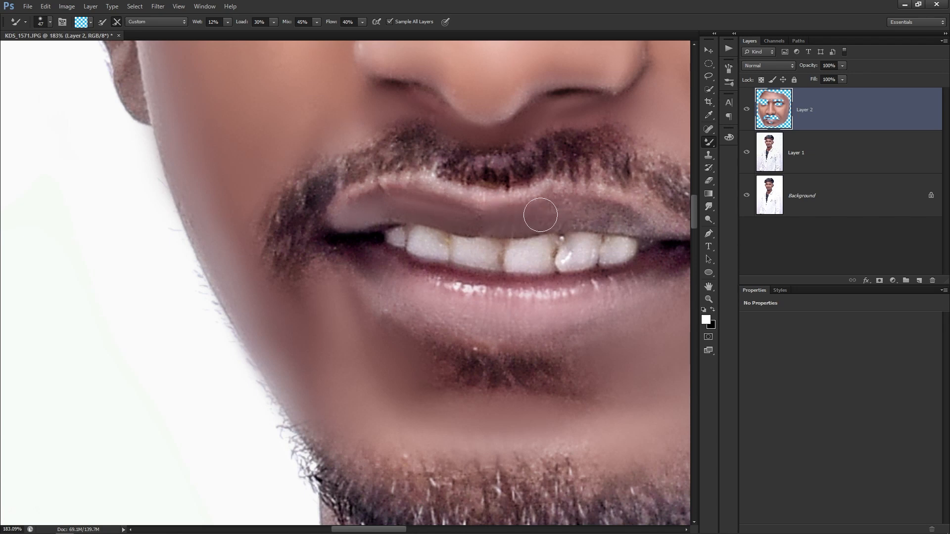
drag(646, 223, 580, 214)
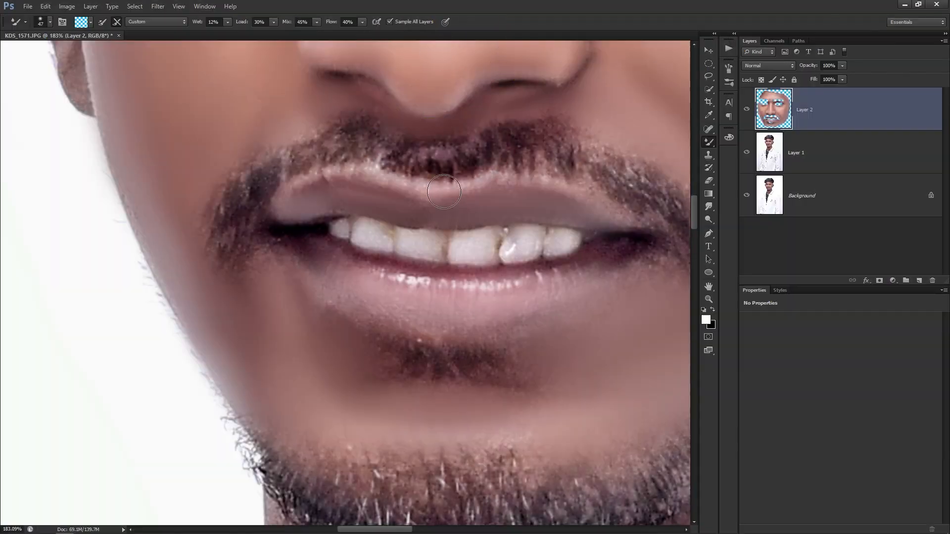
Smooth and lighten the dark skin under the left eye with a 69 px brush.
scroll(395, 185, down, 3)
scroll(405, 251, down, 2)
drag(452, 257, 376, 368)
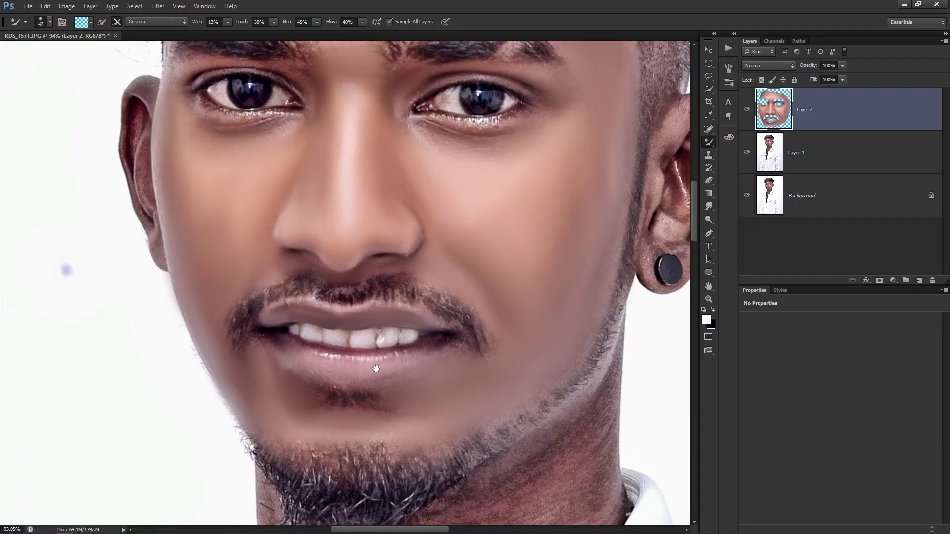
drag(396, 226, 438, 314)
drag(391, 199, 396, 265)
scroll(291, 293, up, 3)
alt+right_click(286, 292)
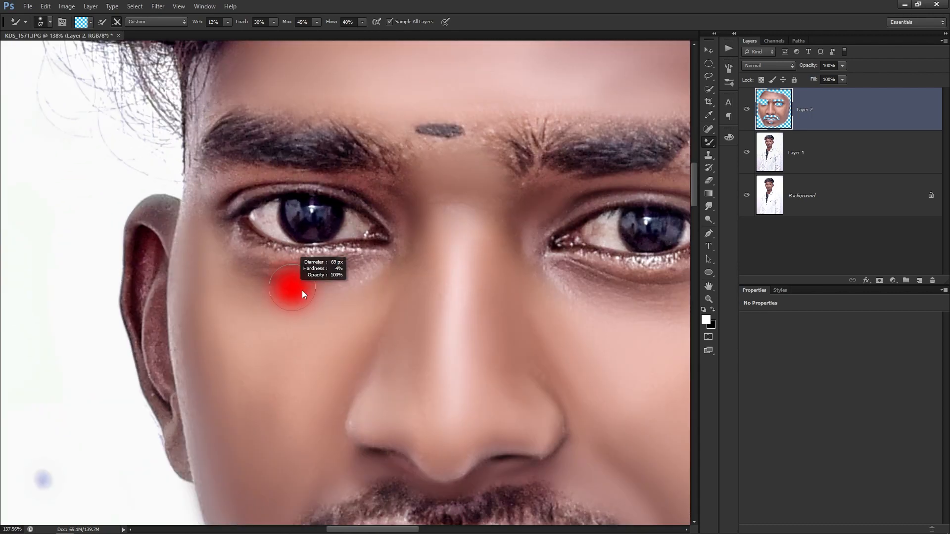
scroll(284, 294, up, 2)
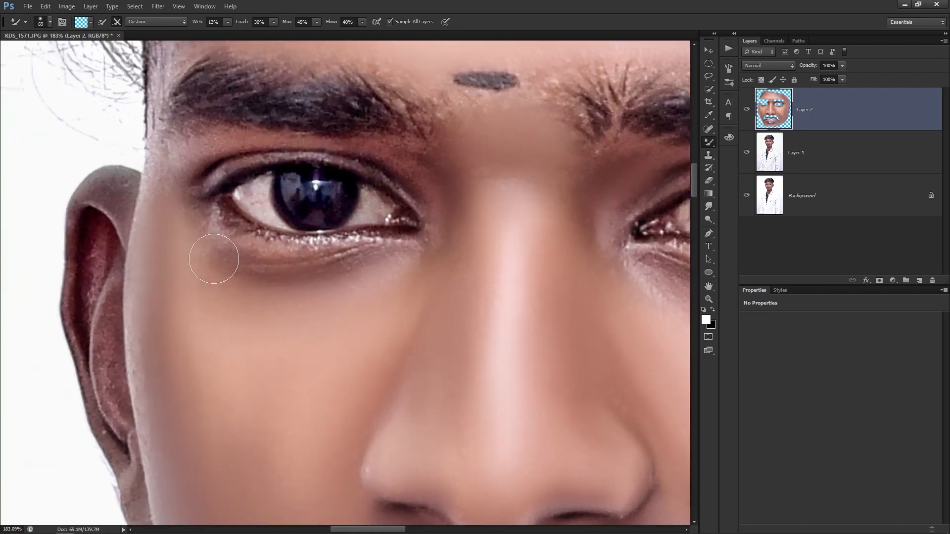
drag(235, 271, 379, 270)
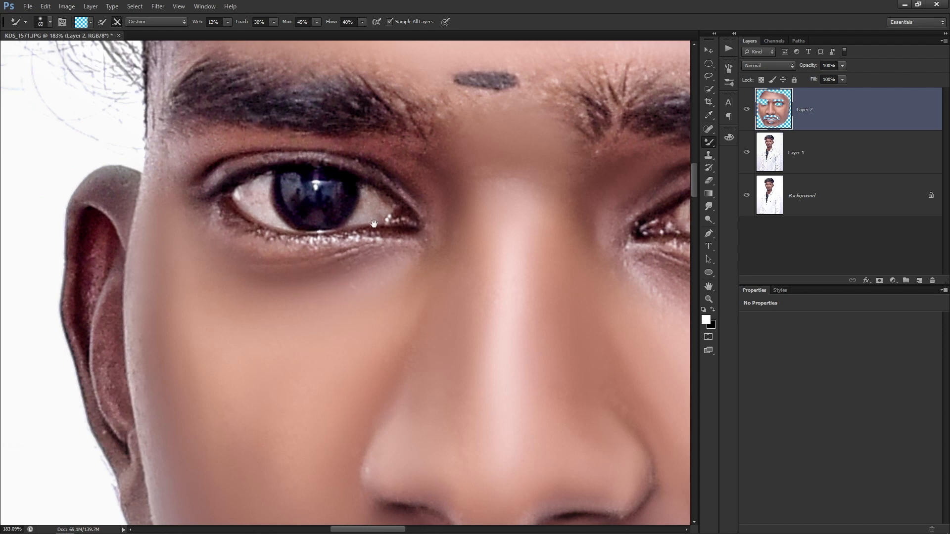
Smooth the temple above the eyebrow at 61 px and the brow gap at 68 px.
drag(376, 233, 391, 312)
mouse_move(381, 235)
mouse_down()
mouse_move(437, 288)
mouse_move(349, 275)
mouse_move(292, 288)
mouse_move(252, 311)
mouse_up()
alt+right_click(469, 292)
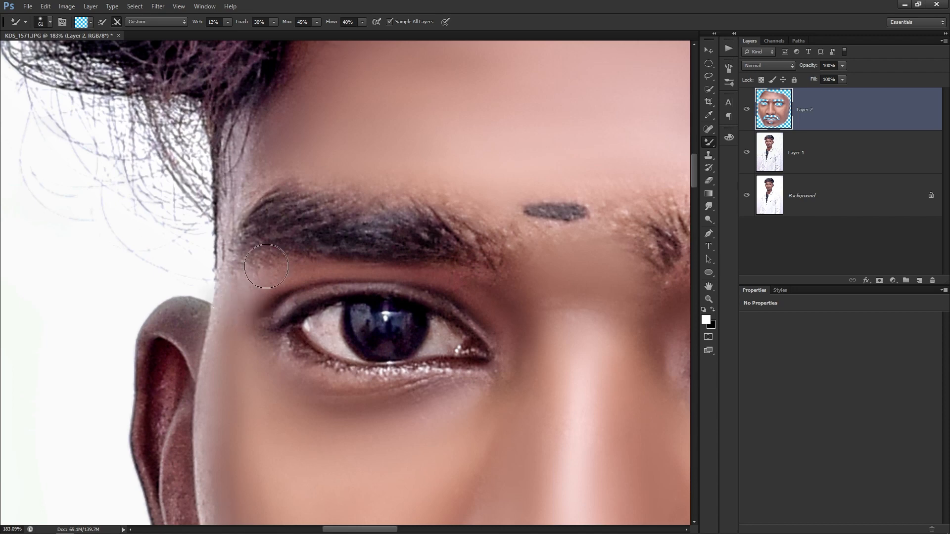
mouse_move(239, 186)
mouse_down()
mouse_move(231, 268)
mouse_move(264, 218)
mouse_move(291, 229)
mouse_move(264, 224)
mouse_up()
scroll(265, 224, down, 3)
alt+right_click(441, 299)
mouse_move(417, 285)
mouse_down()
mouse_move(435, 295)
mouse_move(464, 286)
mouse_up()
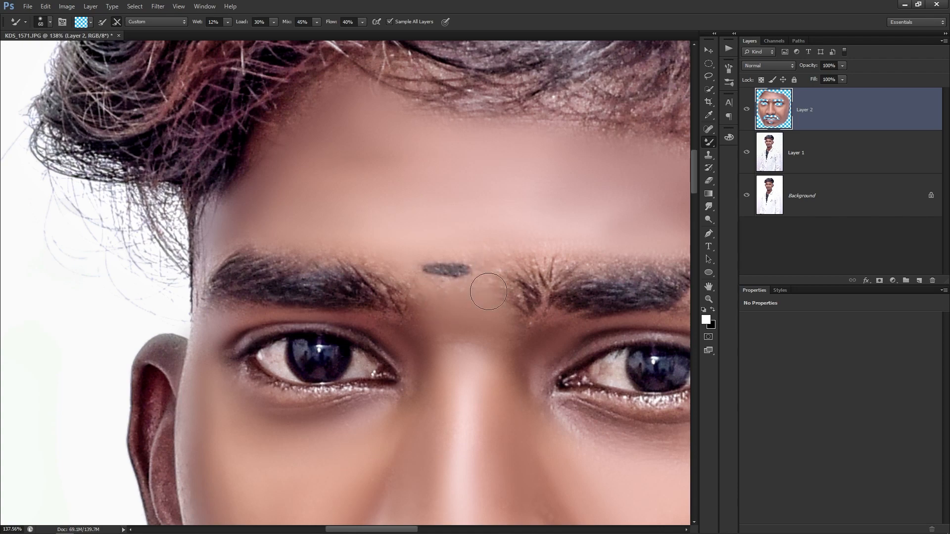
Bring the neck into view and enlarge the smoothing brush to 106 px.
drag(422, 246, 330, 60)
scroll(330, 60, down, 5)
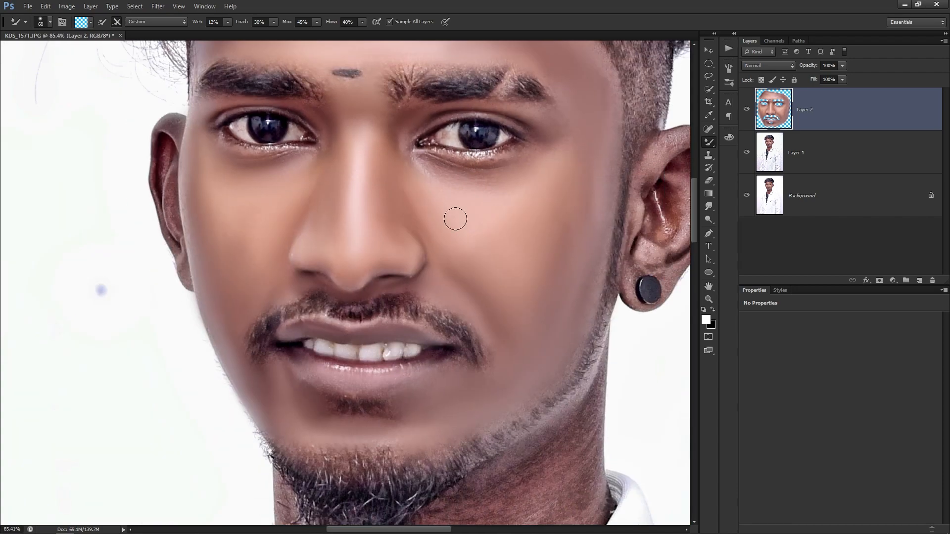
scroll(413, 228, up, 3)
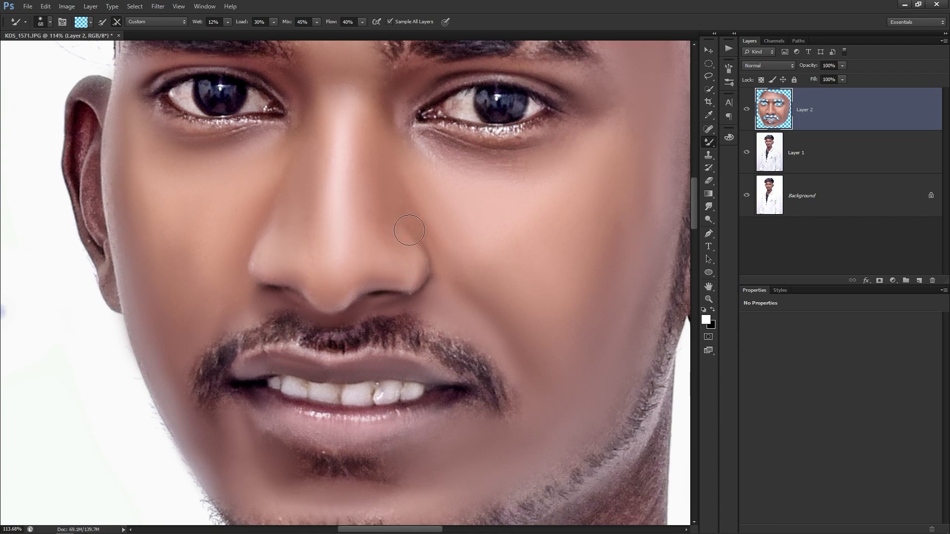
scroll(409, 230, down, 3)
drag(447, 381, 432, 225)
scroll(431, 225, up, 1)
scroll(375, 297, up, 1)
mouse_move(469, 331)
mouse_down()
mouse_move(381, 297)
mouse_move(402, 251)
mouse_move(472, 169)
mouse_up()
alt+right_click(375, 296)
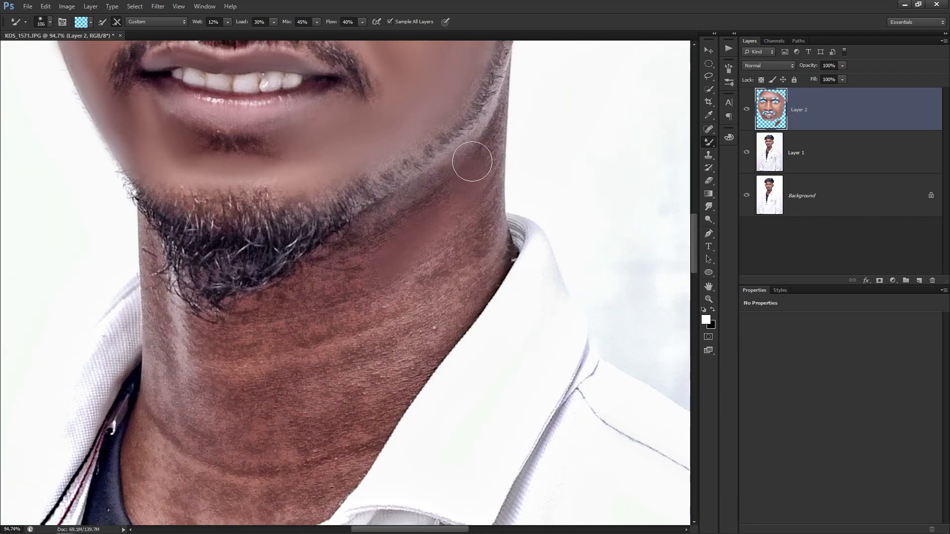
Smooth the neck skin below the jaw with a 121 px, then 176 px brush.
alt+right_click(435, 235)
mouse_move(422, 282)
mouse_down()
mouse_move(476, 189)
mouse_move(483, 226)
mouse_move(433, 340)
mouse_move(461, 266)
mouse_move(424, 317)
mouse_up()
alt+right_click(449, 303)
mouse_move(369, 377)
mouse_down()
mouse_move(409, 220)
mouse_move(412, 251)
mouse_up()
drag(364, 301, 357, 456)
mouse_move(402, 294)
mouse_down()
mouse_move(423, 321)
mouse_move(402, 317)
mouse_move(404, 308)
mouse_move(342, 367)
mouse_move(321, 404)
mouse_move(342, 414)
mouse_move(312, 447)
mouse_up()
drag(350, 343, 287, 484)
drag(364, 413, 283, 426)
Smooth the neck skin just below the jawline beard with a 64 px brush.
alt+right_click(420, 352)
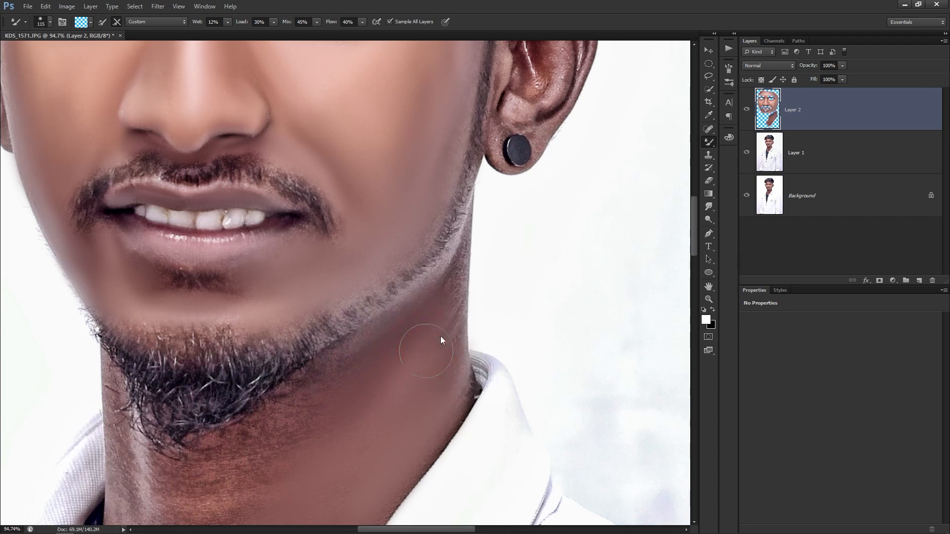
scroll(417, 329, up, 3)
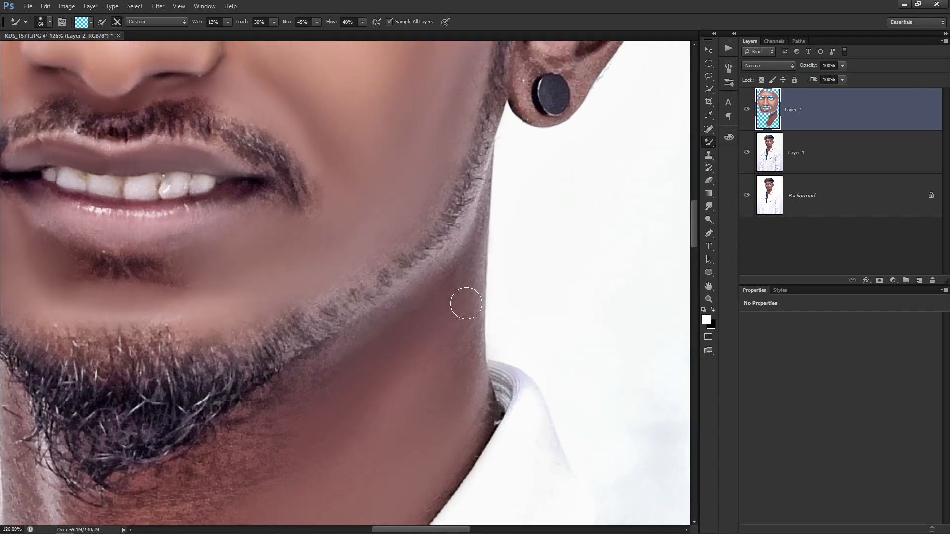
drag(446, 273, 418, 304)
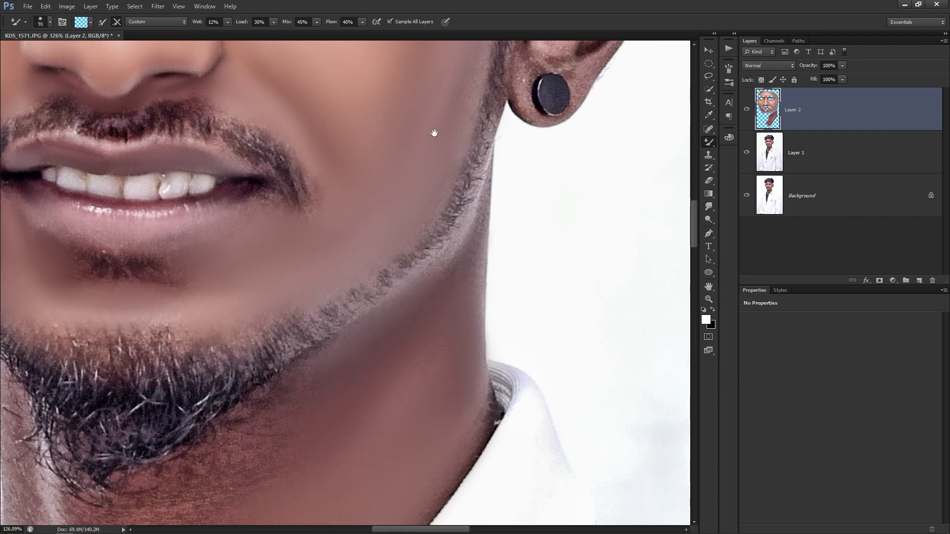
drag(434, 134, 411, 269)
drag(371, 307, 493, 42)
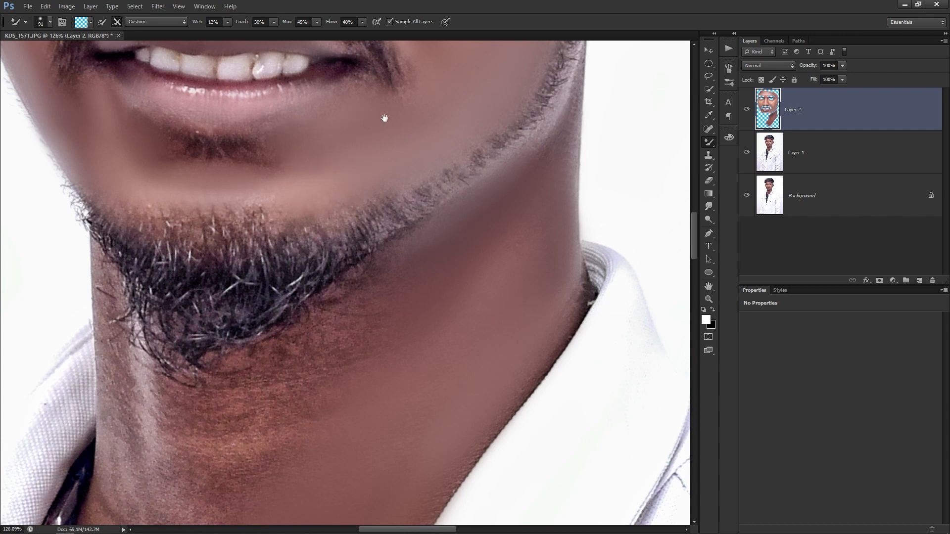
drag(357, 136, 360, 168)
Smooth the lower neck down to the shirt collar with a 137 px brush.
mouse_move(349, 392)
mouse_down()
mouse_move(349, 270)
mouse_move(390, 212)
mouse_move(383, 198)
mouse_up()
alt+right_click(333, 294)
alt+right_click(303, 293)
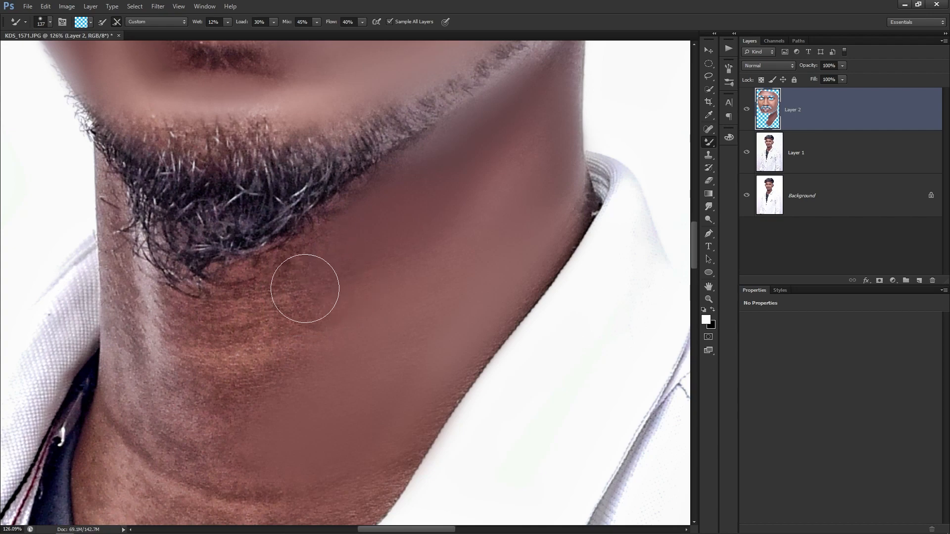
drag(272, 312, 302, 225)
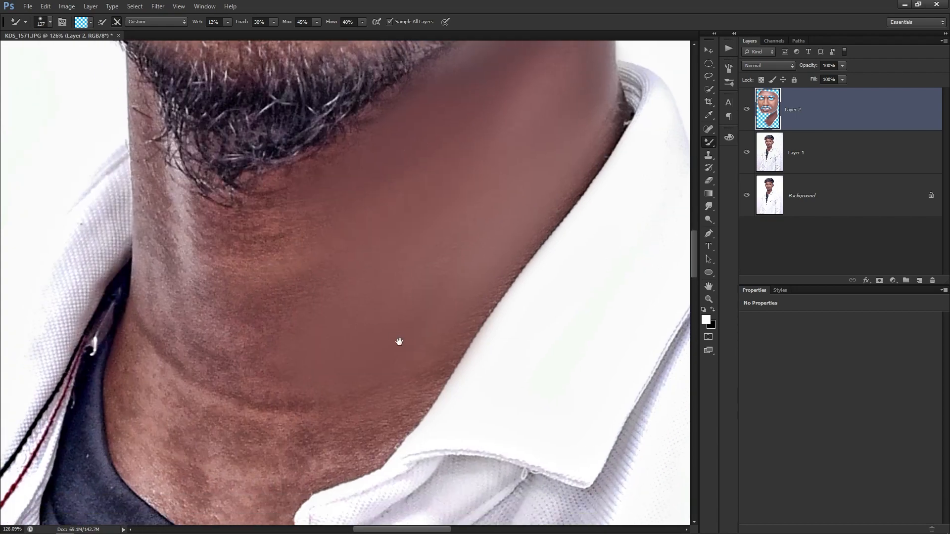
drag(398, 337, 399, 260)
mouse_move(376, 339)
mouse_down()
mouse_move(369, 347)
mouse_move(402, 318)
mouse_up()
mouse_move(293, 370)
mouse_down()
mouse_move(364, 299)
mouse_move(289, 339)
mouse_move(287, 388)
mouse_move(273, 402)
mouse_move(303, 388)
mouse_move(328, 339)
mouse_move(265, 414)
mouse_move(238, 415)
mouse_move(185, 377)
mouse_up()
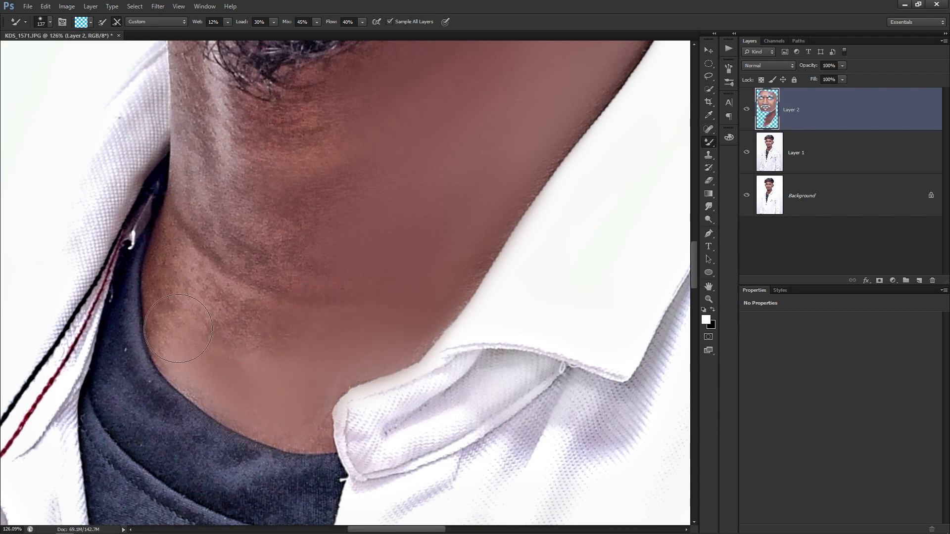
Smooth the lower neck and its left edge with a 118 px brush.
alt+right_click(393, 362)
alt+right_click(223, 378)
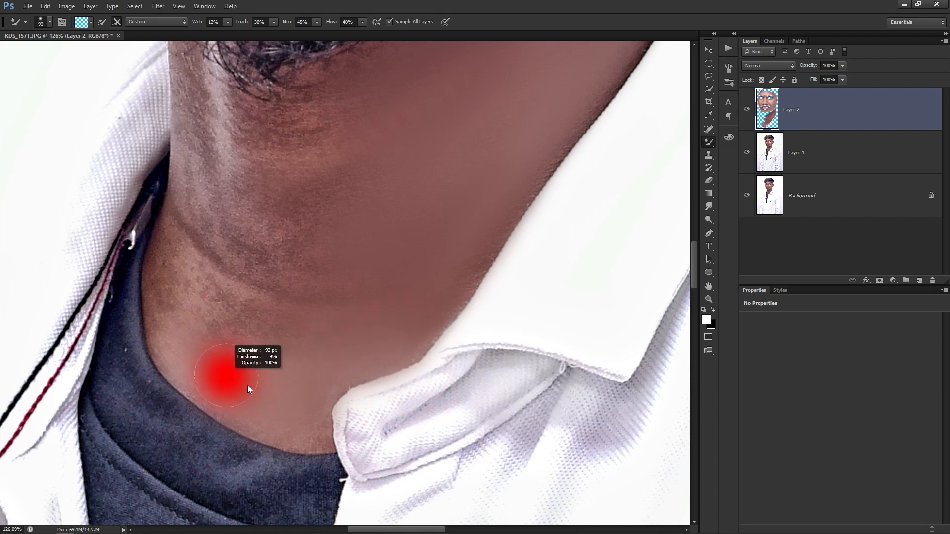
mouse_move(290, 425)
mouse_down()
mouse_move(312, 430)
mouse_move(292, 413)
mouse_up()
drag(253, 385, 281, 433)
mouse_move(204, 343)
mouse_down()
mouse_move(201, 361)
mouse_move(206, 283)
mouse_move(208, 386)
mouse_move(236, 363)
mouse_up()
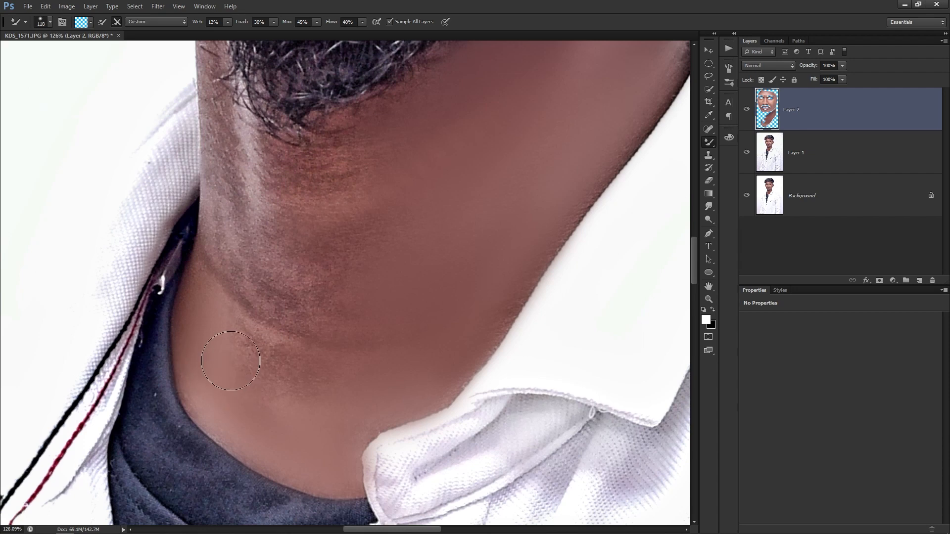
Smooth the reddish stubble band on the neck, resizing the brush from 188 to 99 px.
drag(319, 325, 336, 388)
mouse_move(244, 333)
mouse_down()
mouse_move(232, 295)
mouse_move(330, 328)
mouse_move(333, 360)
mouse_up()
drag(352, 275, 375, 324)
drag(354, 361, 373, 363)
drag(326, 336, 346, 306)
key(bracketleft)
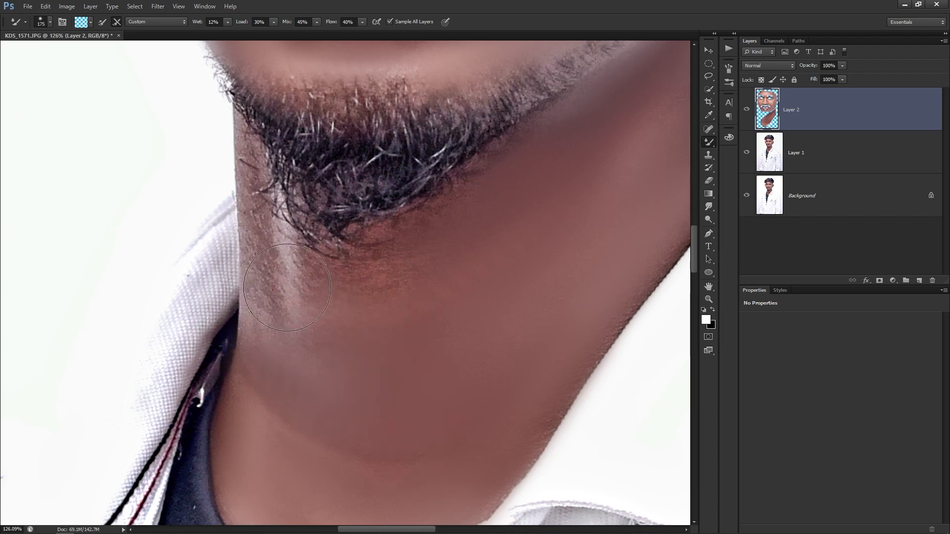
drag(410, 308, 391, 308)
mouse_move(379, 252)
mouse_down()
mouse_move(391, 268)
mouse_move(376, 303)
mouse_move(419, 228)
mouse_move(438, 219)
mouse_move(360, 257)
mouse_move(351, 289)
mouse_move(288, 299)
mouse_move(267, 289)
mouse_move(273, 322)
mouse_move(260, 317)
mouse_move(340, 322)
mouse_move(307, 343)
mouse_up()
Undo the beard-edge smear and smooth the skin left of the beard at 58 px.
key(bracketleft)
key(bracketleft)
key(bracketleft)
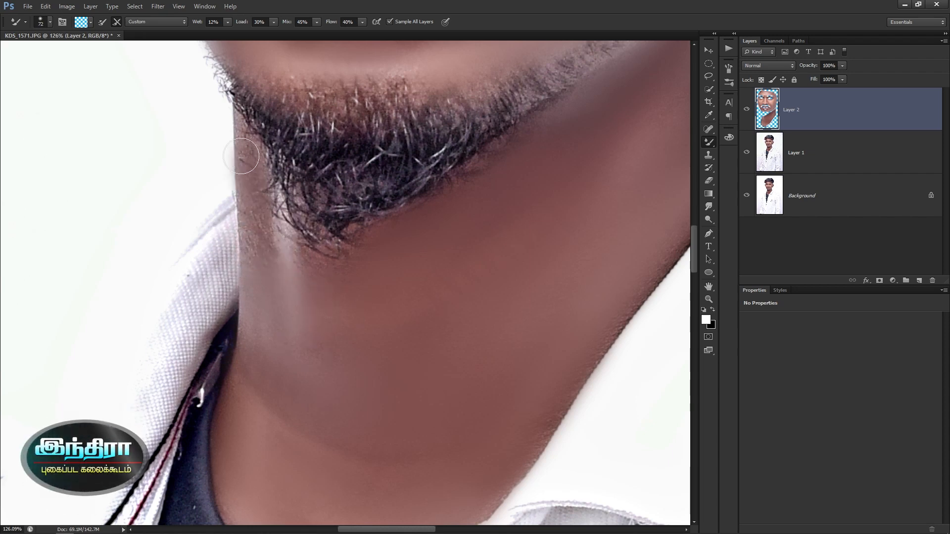
key(ctrl+z)
mouse_move(250, 151)
mouse_down()
mouse_move(250, 131)
mouse_move(256, 253)
mouse_move(281, 267)
mouse_up()
mouse_move(281, 232)
mouse_down()
mouse_move(261, 184)
mouse_move(278, 272)
mouse_move(255, 275)
mouse_up()
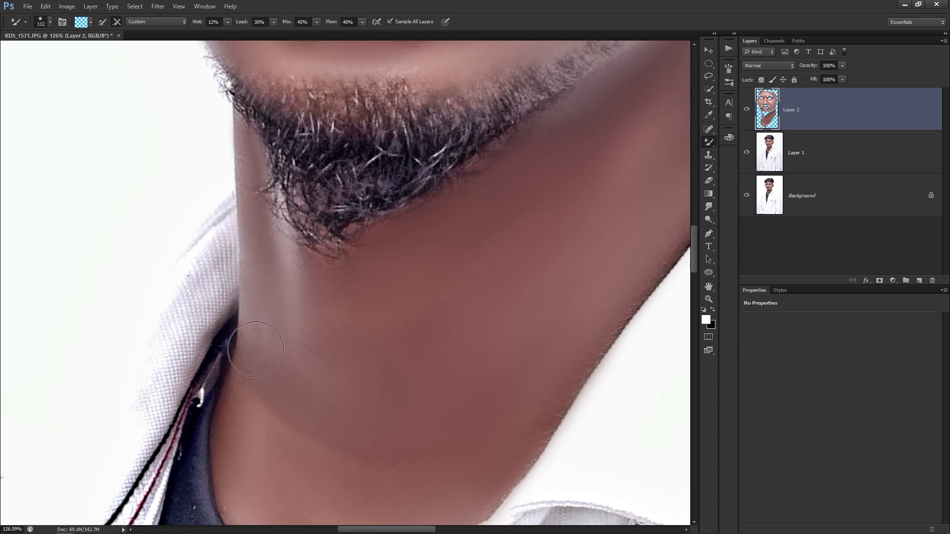
Resize the smoothing brush to about 139 px and shift the view down and left.
alt+right_click(345, 284)
drag(346, 284, 338, 284)
alt+right_click(311, 315)
mouse_move(310, 315)
mouse_down()
mouse_move(500, 341)
mouse_move(332, 361)
mouse_move(424, 372)
mouse_move(315, 380)
mouse_up()
alt+right_click(499, 341)
scroll(445, 318, down, 3)
drag(445, 318, 378, 400)
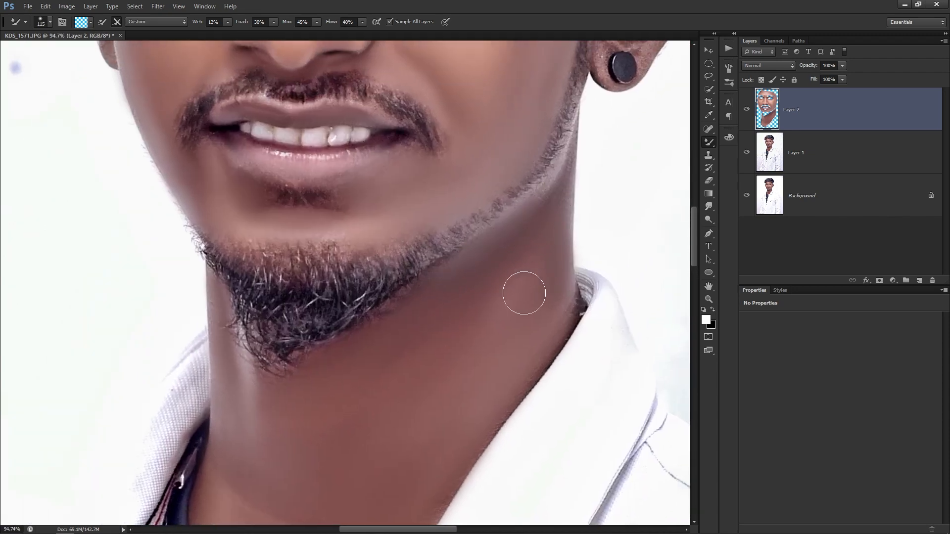
scroll(441, 321, down, 6)
Fit the whole photo on screen, then zoom in on the shirt collar.
drag(375, 183, 328, 275)
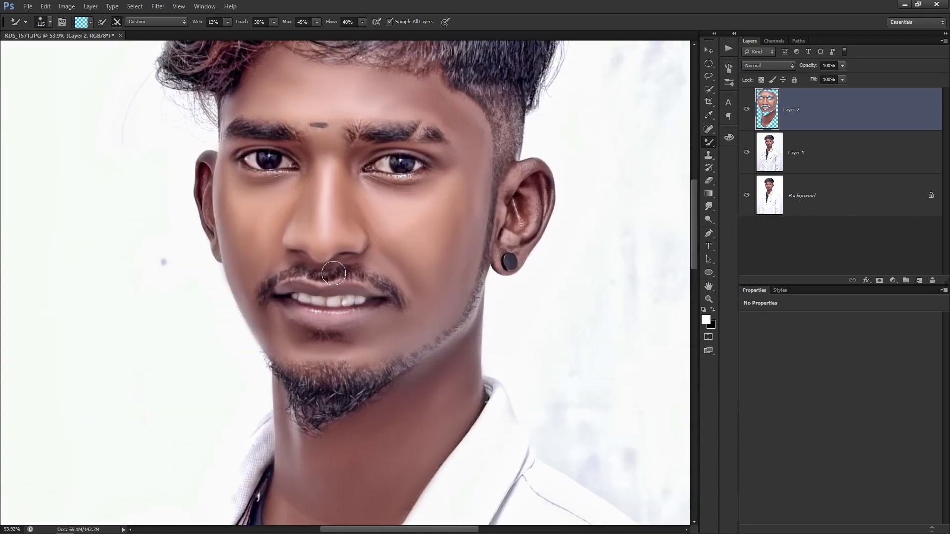
scroll(324, 231, down, 4)
key(ctrl+0)
key(v)
scroll(394, 197, up, 5)
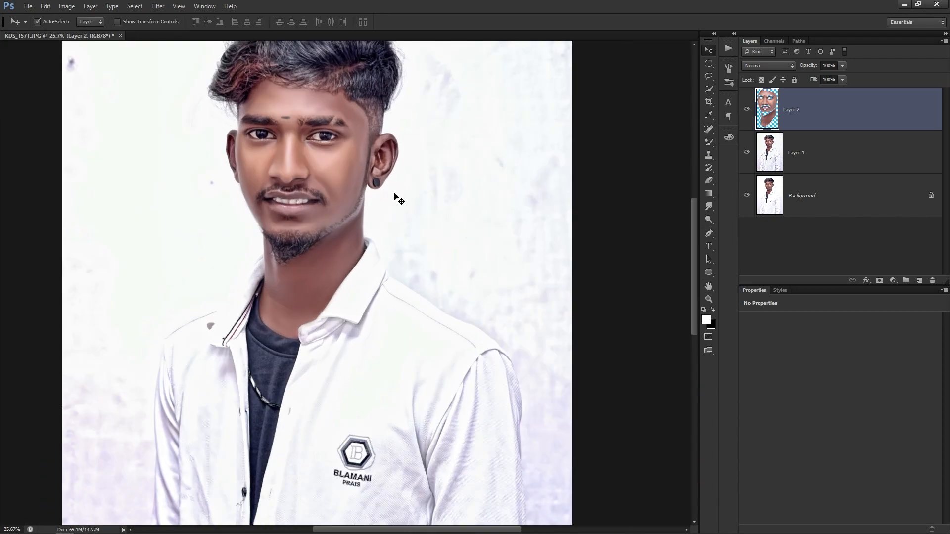
scroll(341, 196, up, 3)
drag(300, 218, 322, 244)
scroll(325, 393, up, 5)
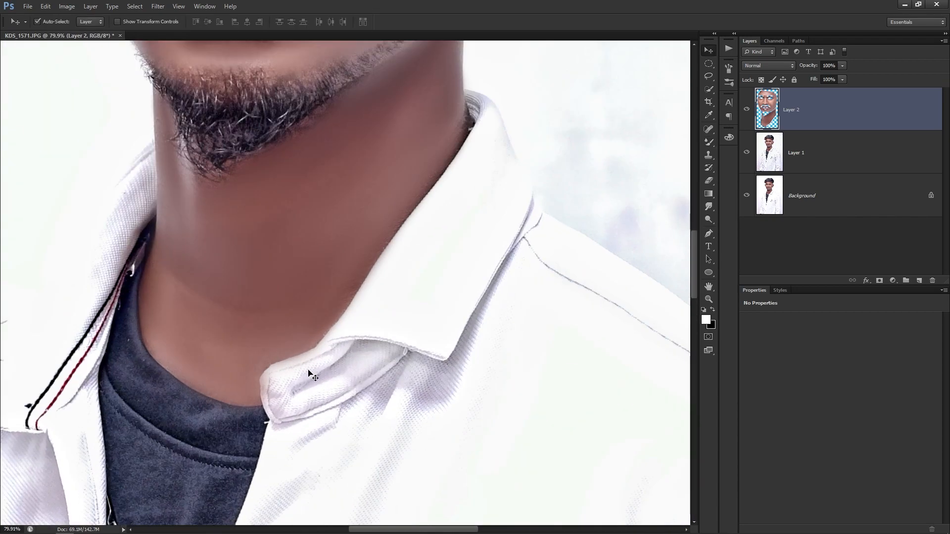
Erase the Layer 2 smoothing spilling over both sides of the collar edge.
key(e)
click(311, 373)
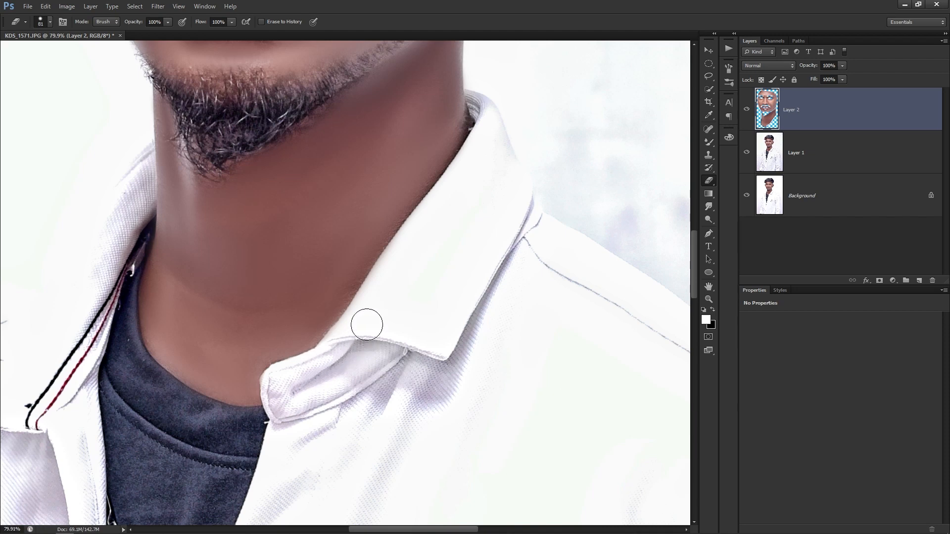
mouse_move(351, 331)
mouse_down()
mouse_move(409, 240)
mouse_move(527, 107)
mouse_up()
drag(286, 345, 390, 302)
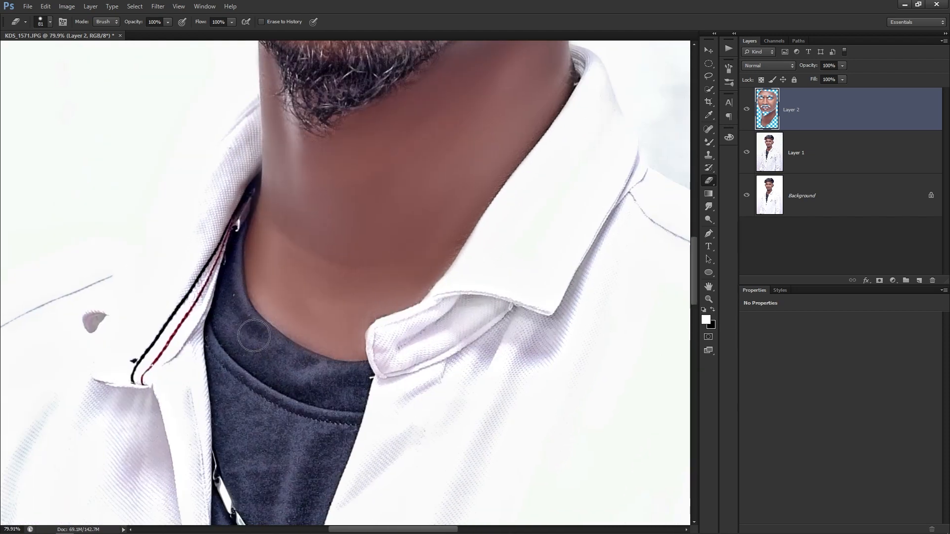
drag(220, 225, 207, 312)
scroll(208, 312, down, 5)
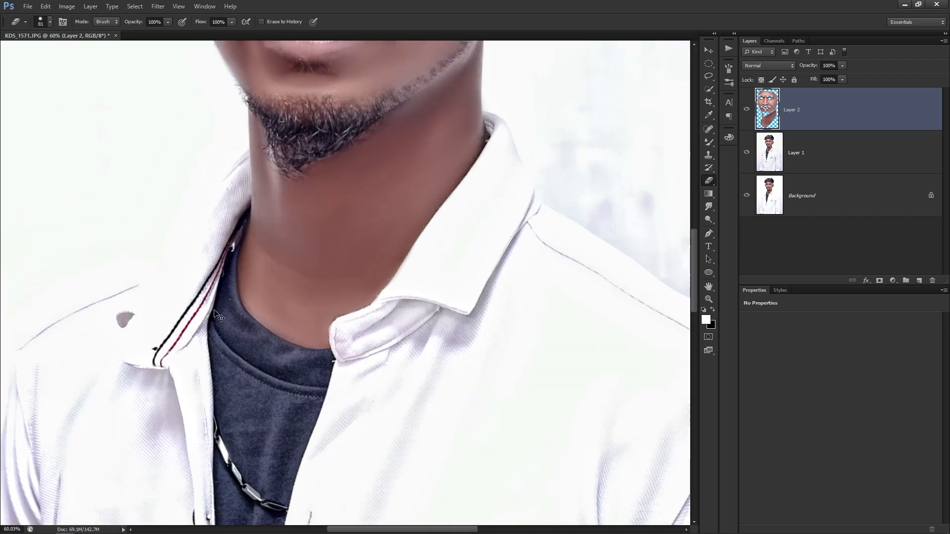
Select Layer 2 with the Move tool, nudge it to check alignment, and undo.
key(v)
scroll(304, 148, up, 4)
scroll(380, 302, up, 2)
right_click(473, 257)
click(488, 266)
drag(458, 285, 460, 310)
key(ctrl+z)
right_click(438, 254)
click(474, 261)
Brighten Layer 2 with a Curves adjustment lowering the white point, then open the Filter menu.
key(ctrl+m)
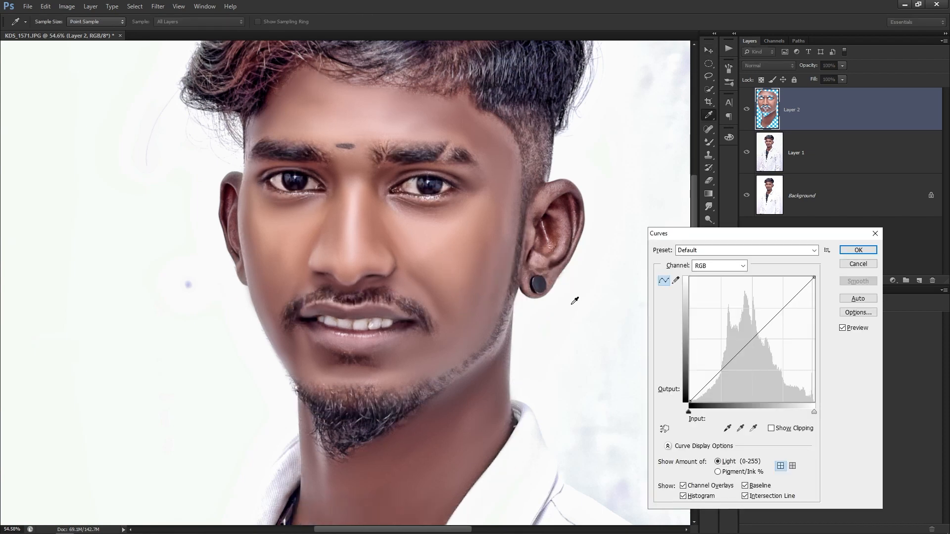
drag(813, 412, 805, 412)
key(Return)
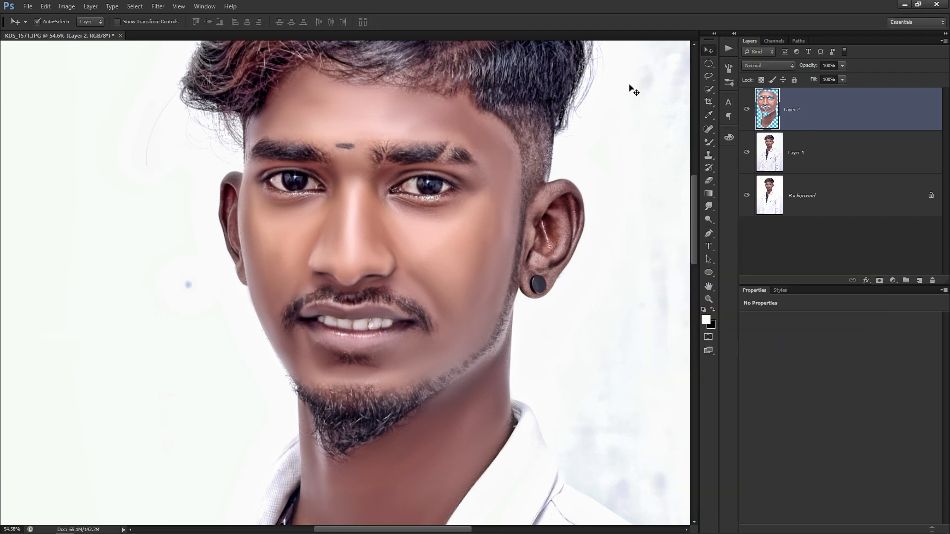
click(136, 7)
Apply Topaz Adjust 5's Clarity preset to Layer 2, expanding the Details settings.
mouse_move(156, 7)
mouse_move(248, 213)
click(314, 213)
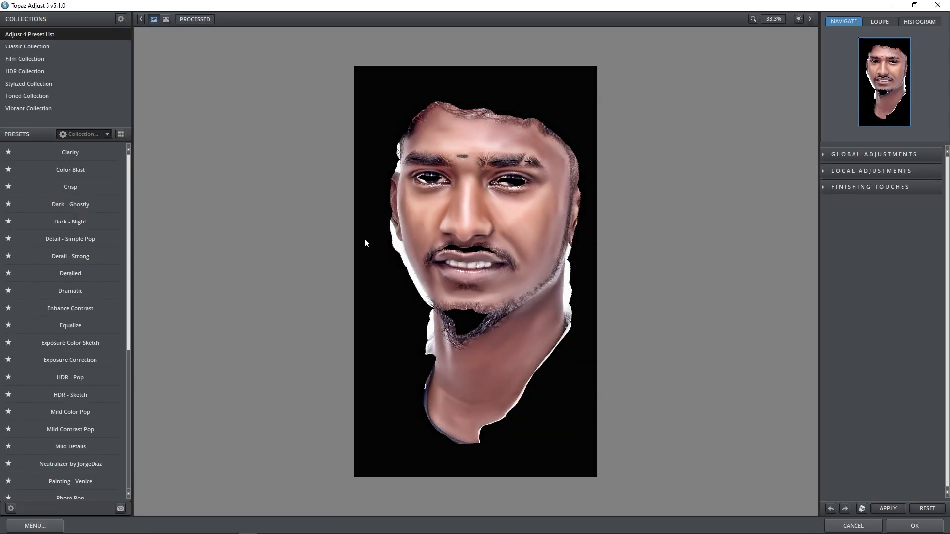
click(78, 150)
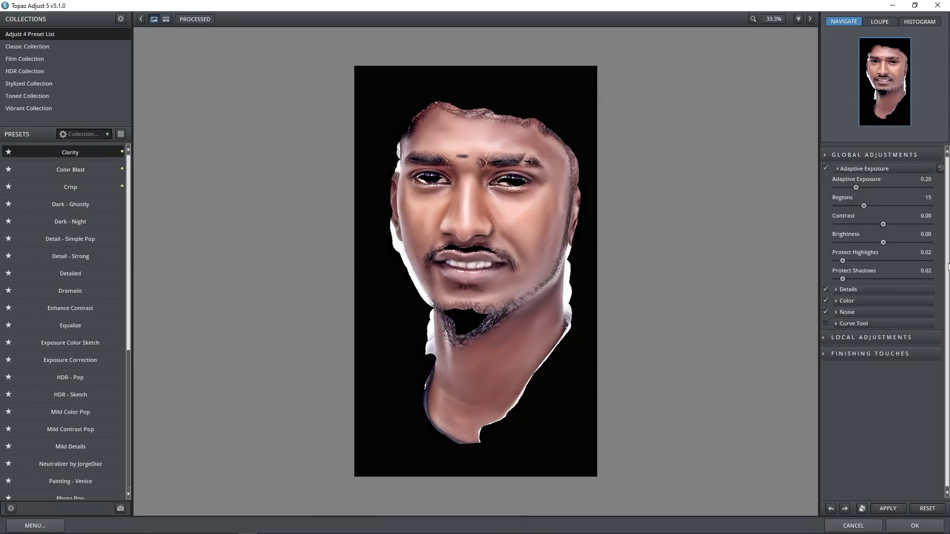
click(852, 290)
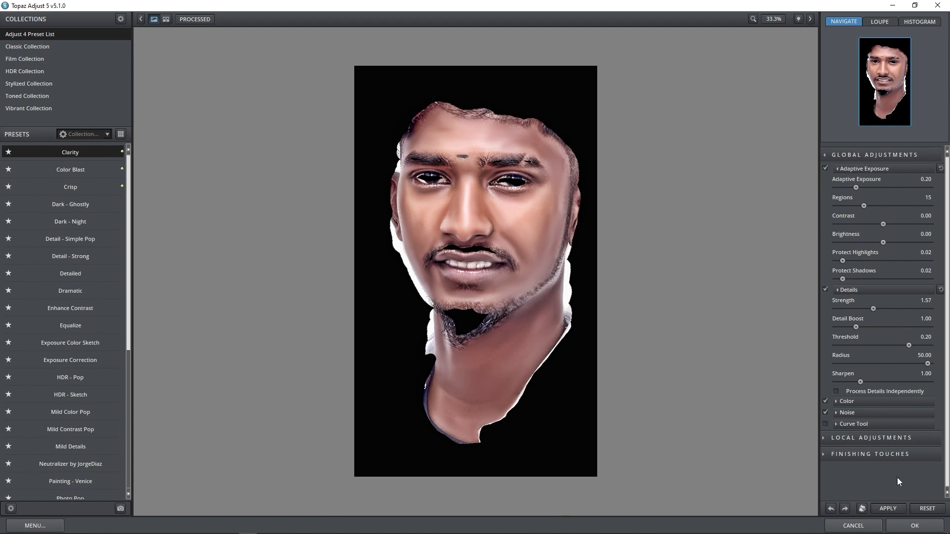
click(911, 525)
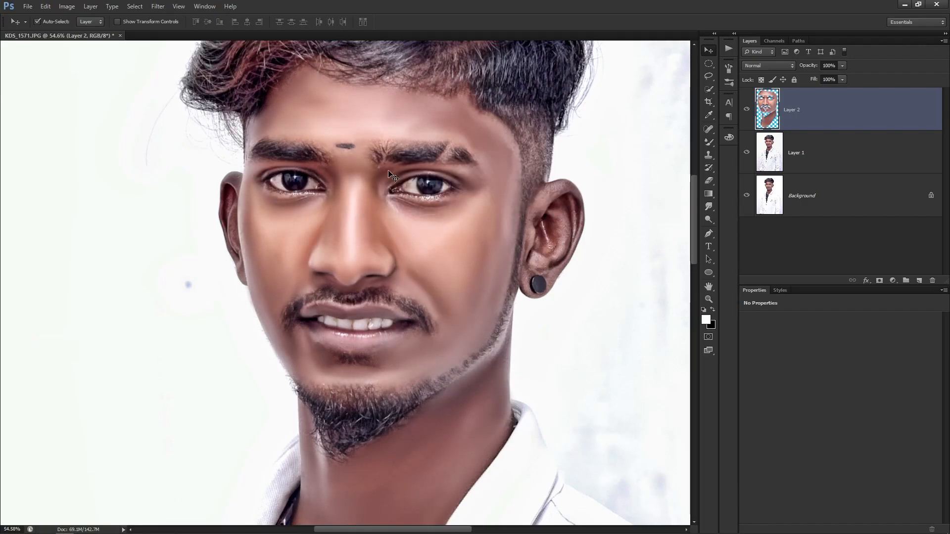
key(ctrl+0)
scroll(428, 235, down, 2)
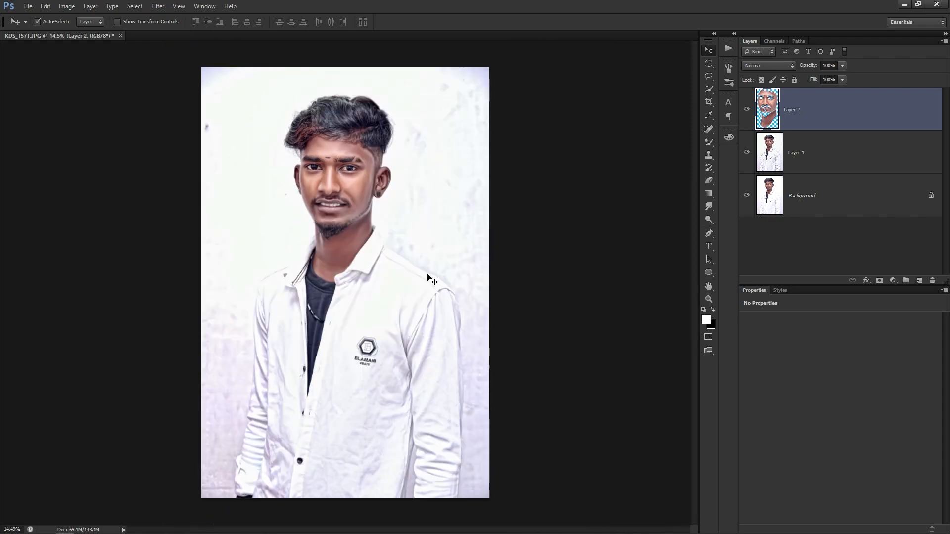
scroll(383, 274, up, 4)
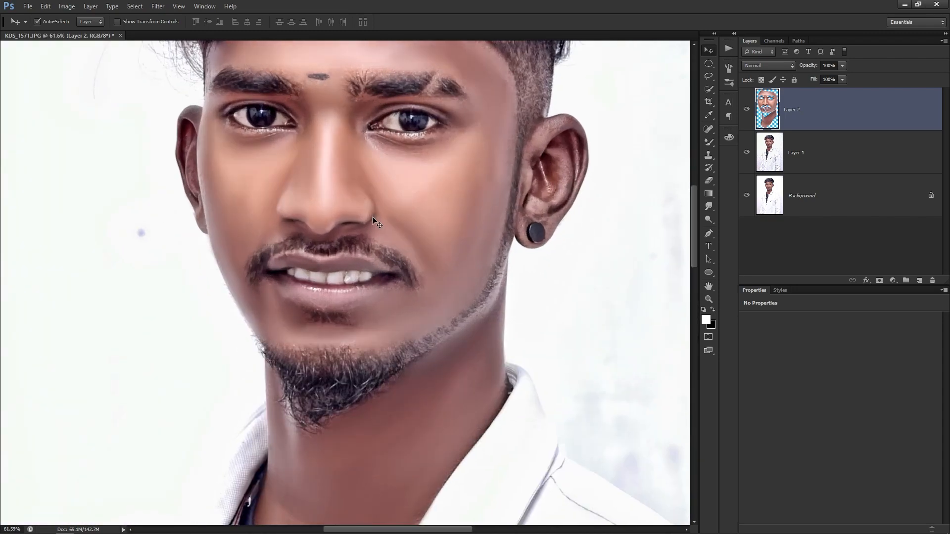
scroll(381, 243, down, 1)
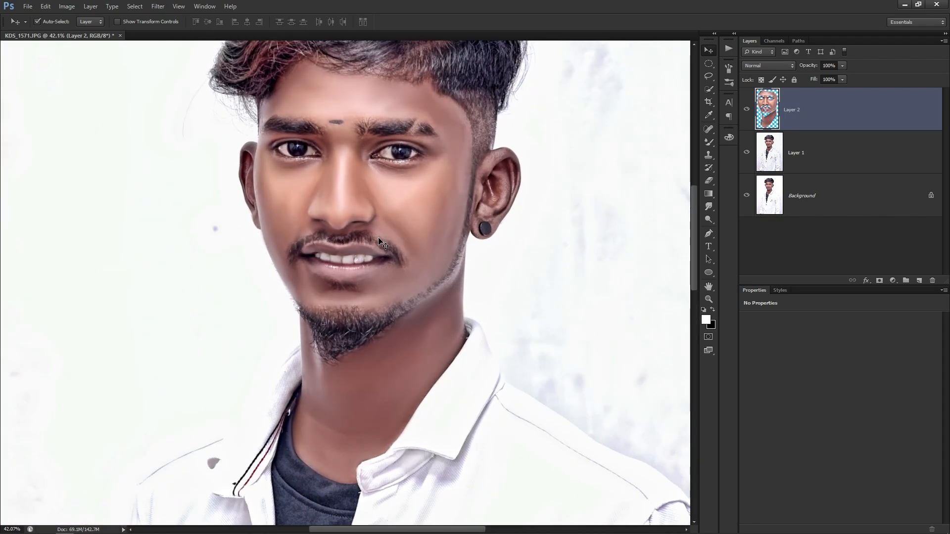
scroll(405, 323, down, 2)
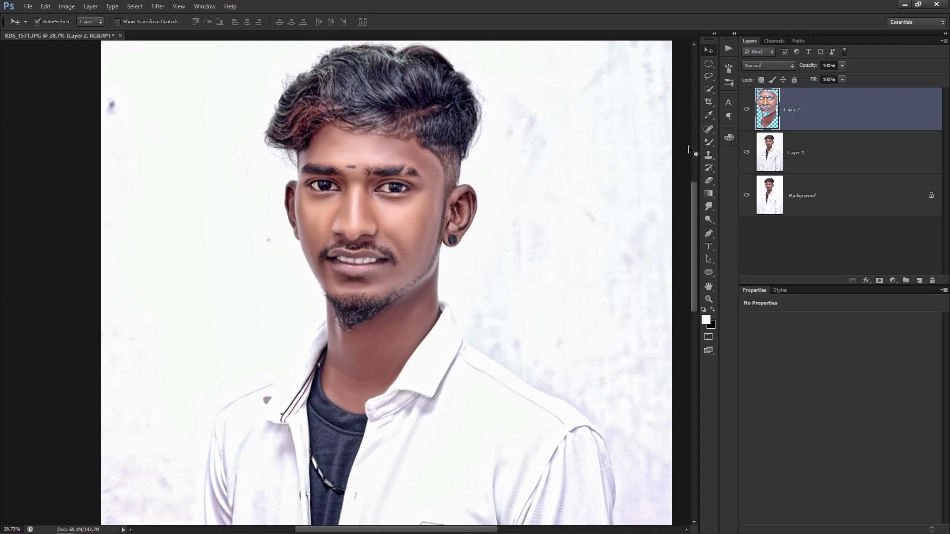
click(746, 109)
scroll(451, 126, up, 4)
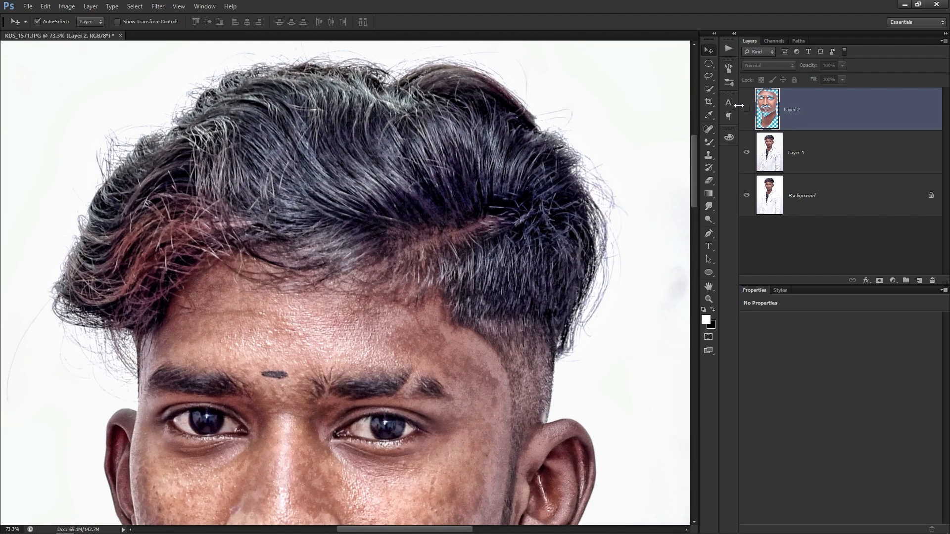
click(747, 108)
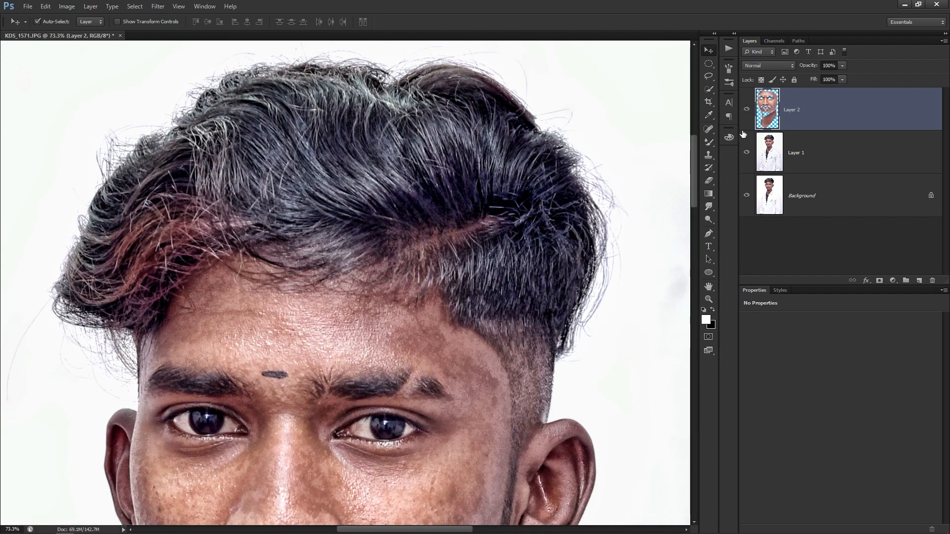
scroll(361, 192, down, 5)
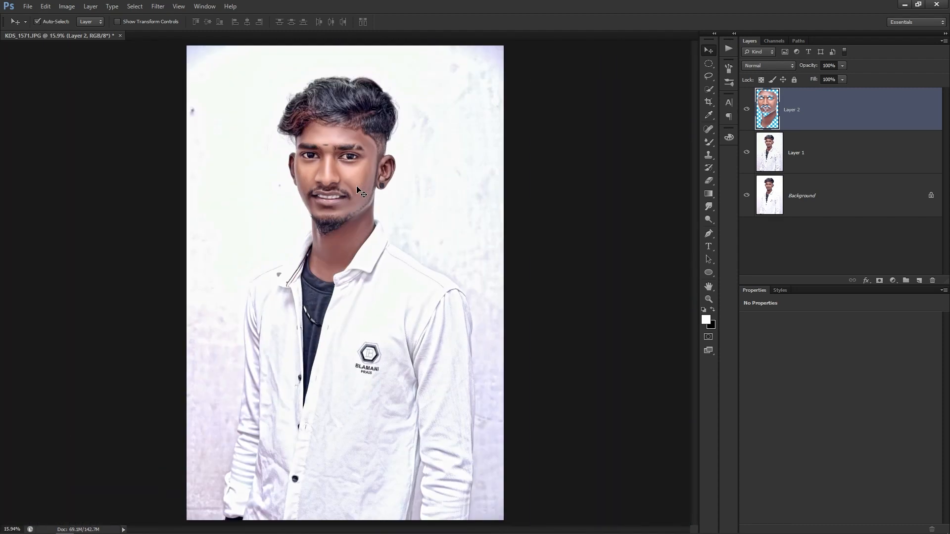
scroll(360, 122, up, 4)
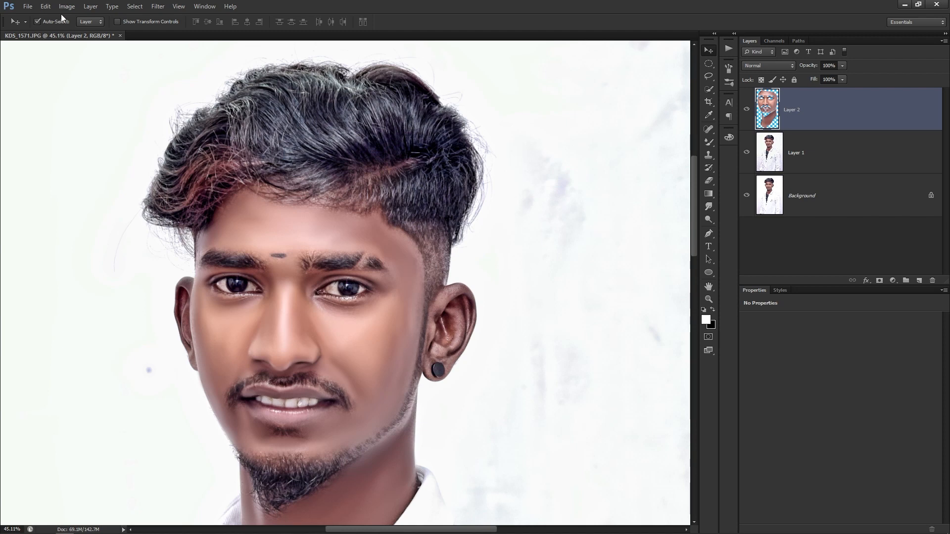
click(791, 147)
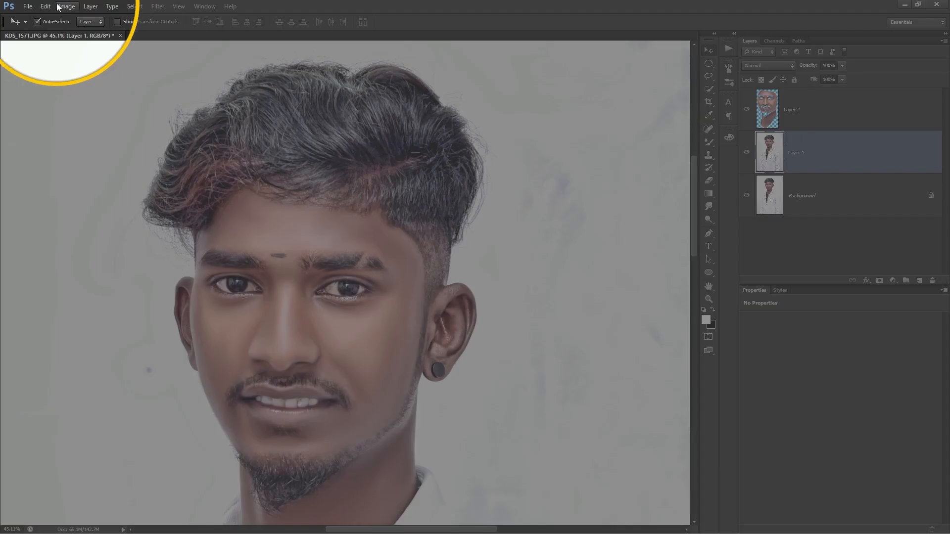
Apply Shadows/Highlights to Layer 1 with the shadows amount lowered to about 6%.
click(67, 5)
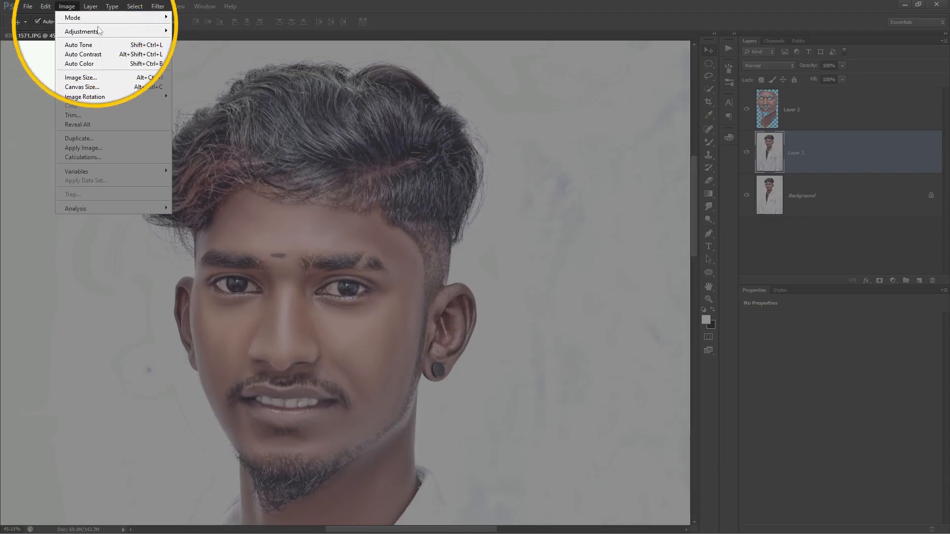
mouse_move(82, 31)
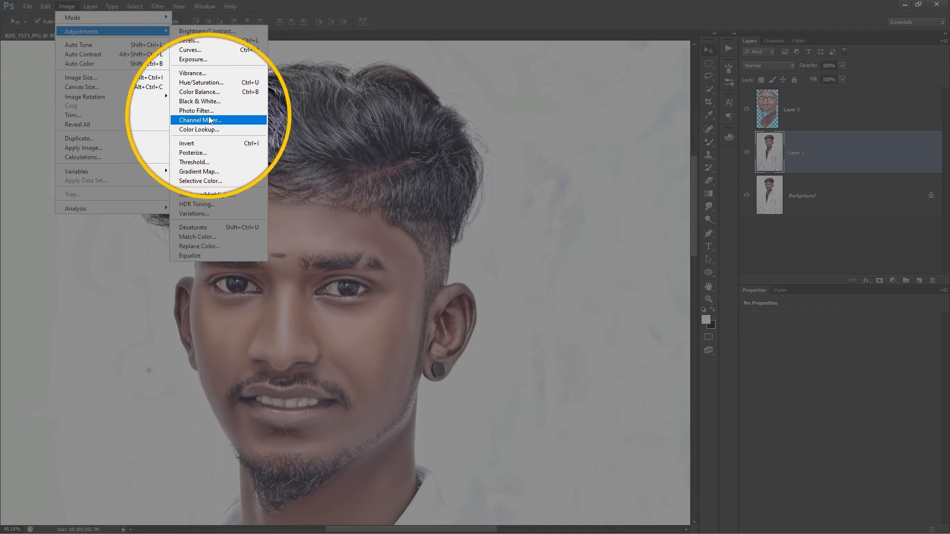
click(213, 194)
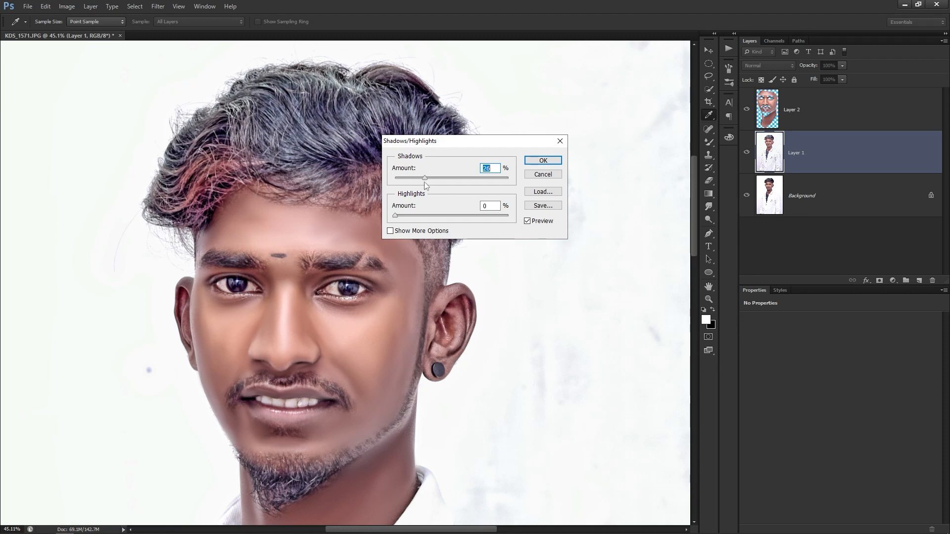
drag(421, 177, 415, 179)
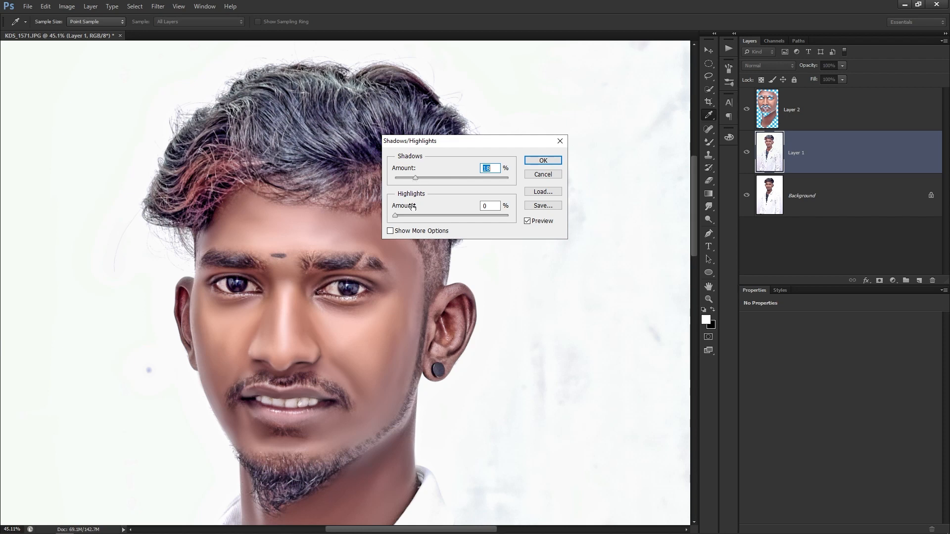
scroll(476, 168, down, 13)
scroll(476, 170, up, 1)
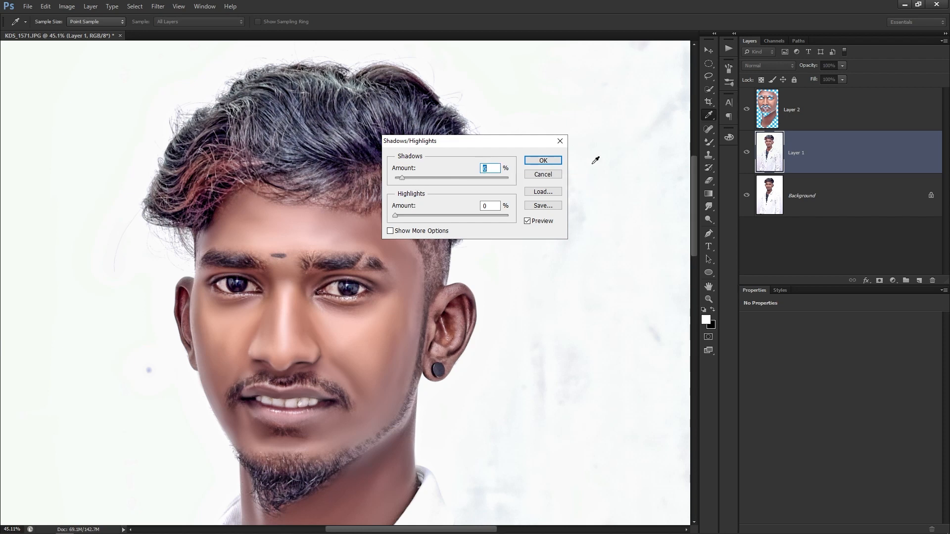
click(542, 161)
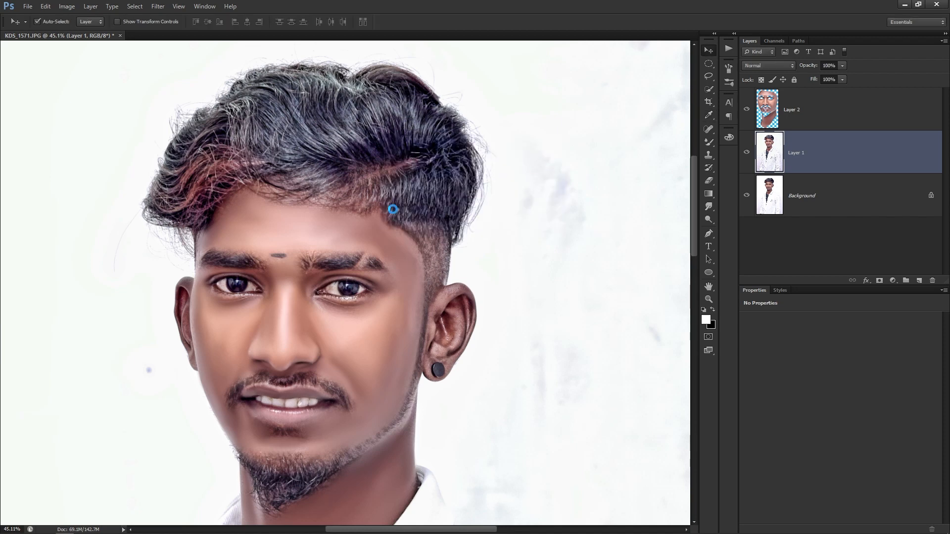
Toggle the Shadows/Highlights adjustment with undo to compare before and after.
scroll(393, 209, down, 3)
key(ctrl+z)
key(ctrl+z)
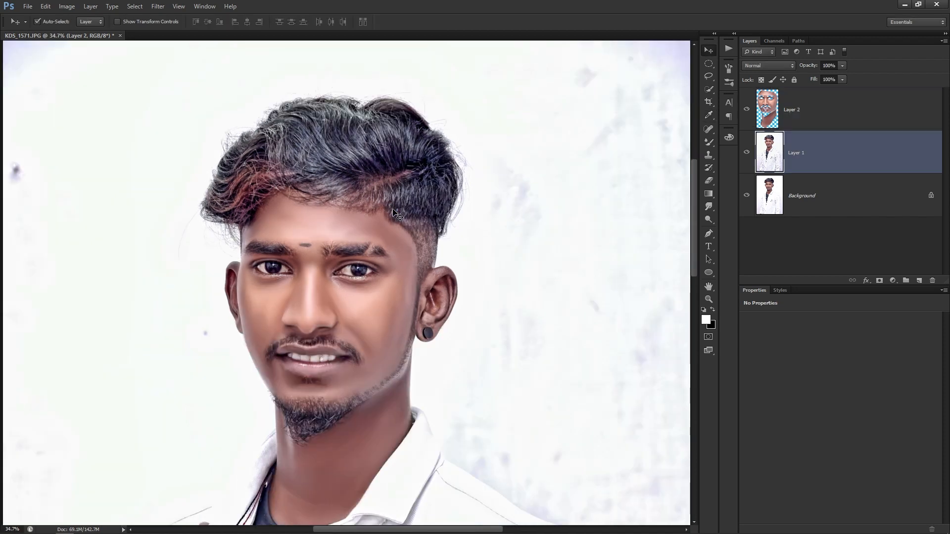
scroll(392, 209, down, 1)
scroll(392, 209, down, 3)
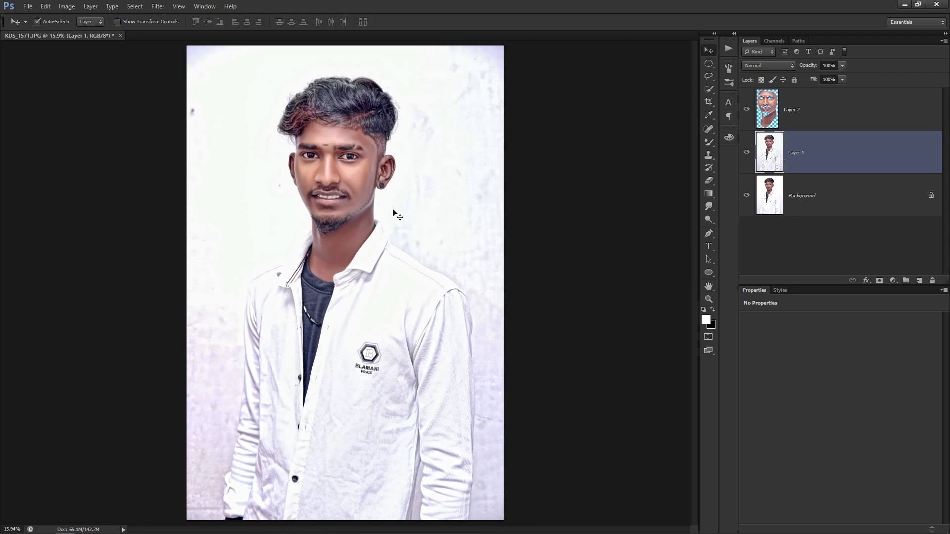
scroll(302, 99, up, 4)
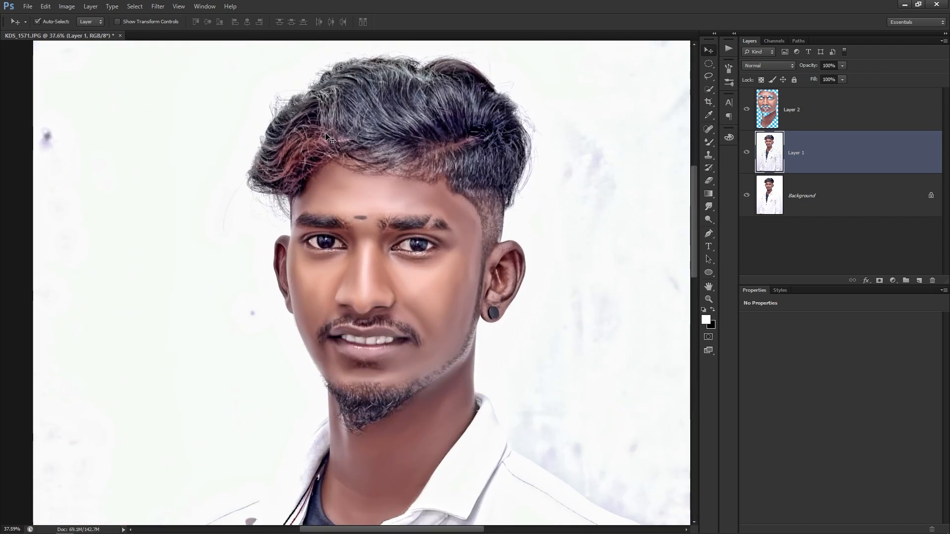
scroll(403, 271, up, 1)
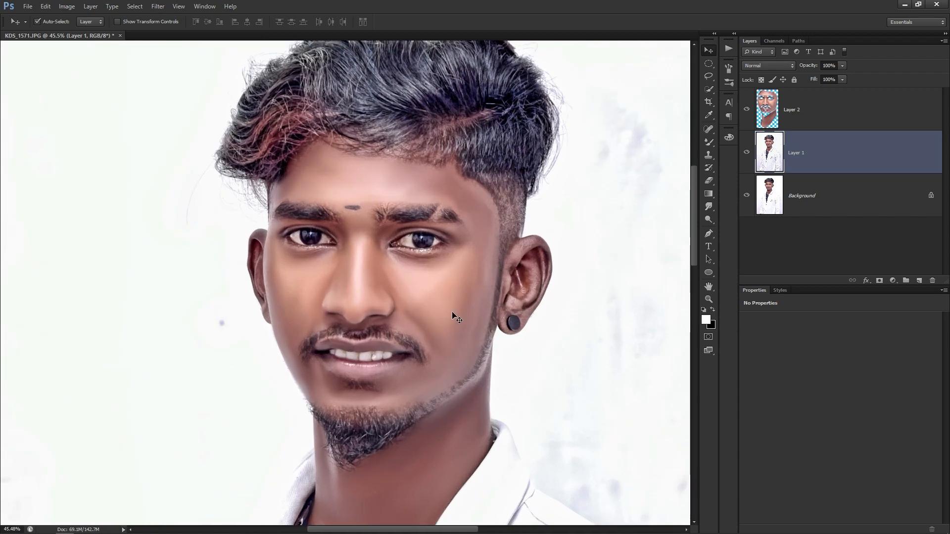
Brighten Layer 2 with Levels inputs 19 and 240, then switch to the Editing folder.
click(464, 327)
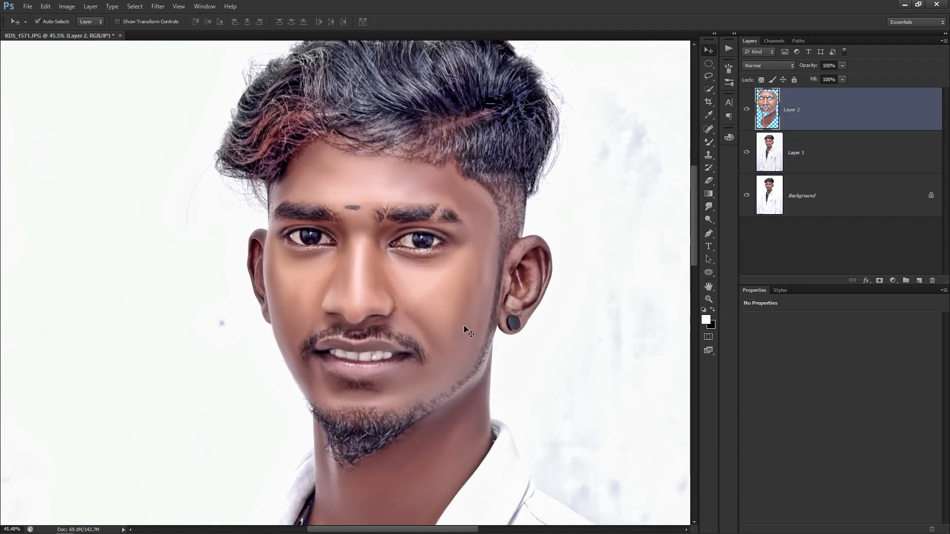
key(ctrl+l)
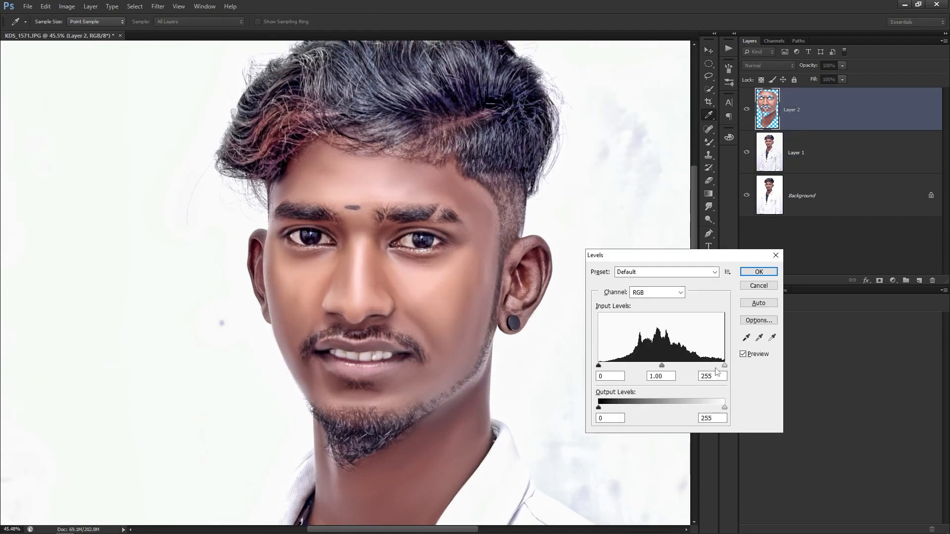
drag(724, 366, 718, 366)
drag(599, 365, 608, 366)
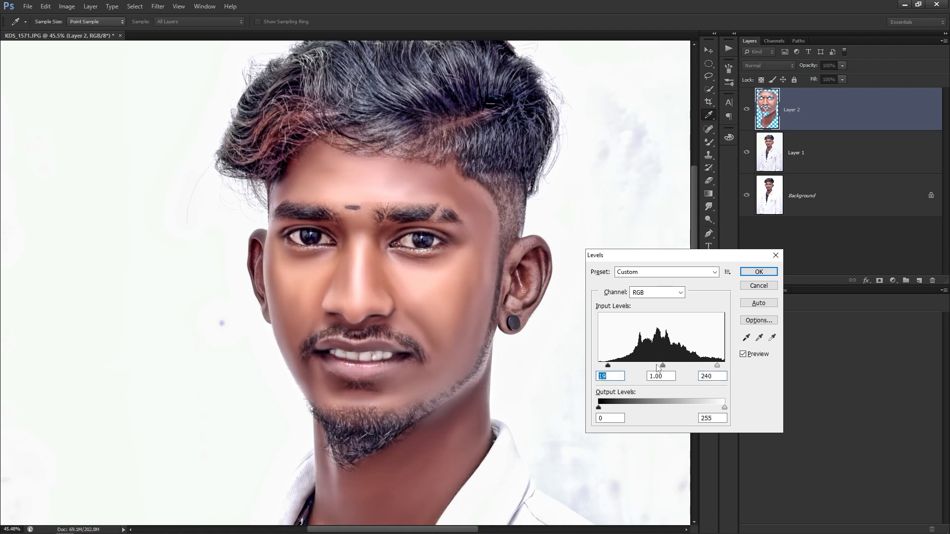
drag(657, 366, 656, 367)
key(Return)
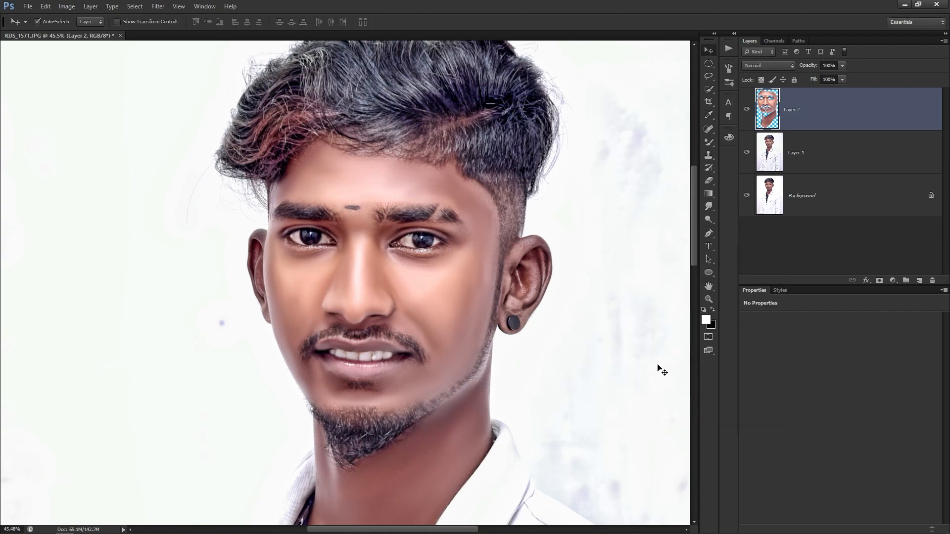
key(ctrl+0)
scroll(330, 179, up, 4)
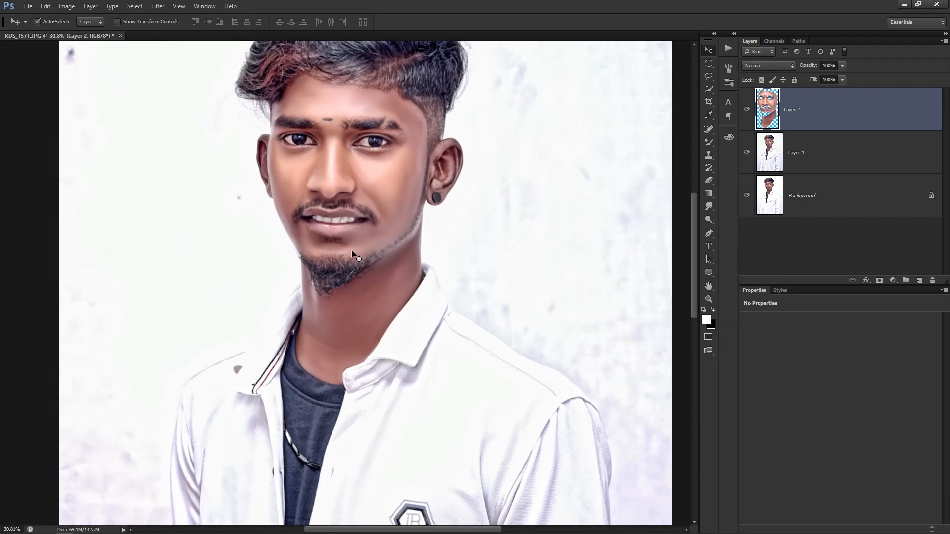
key(alt+Tab)
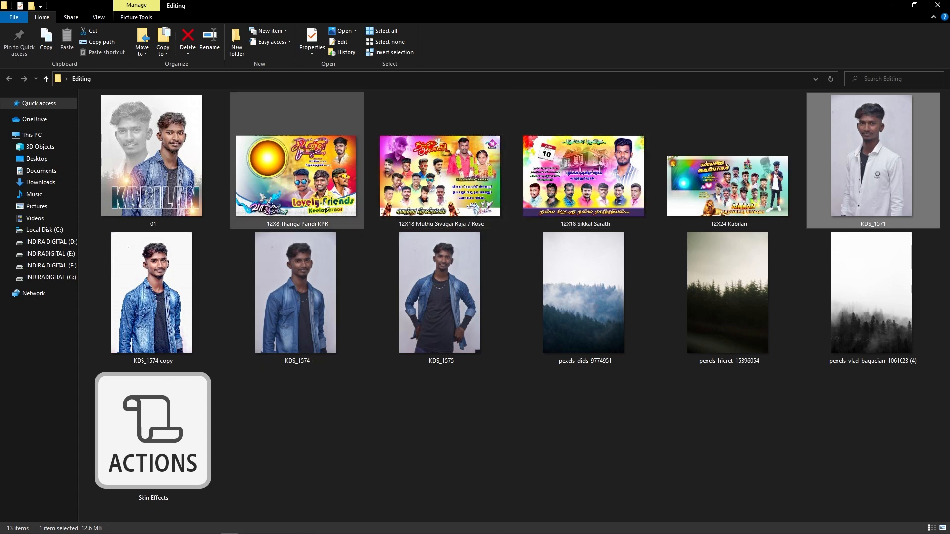
click(607, 193)
double_click(609, 207)
scroll(780, 179, up, 2)
drag(644, 221, 381, 423)
scroll(527, 342, down, 1)
drag(517, 266, 456, 463)
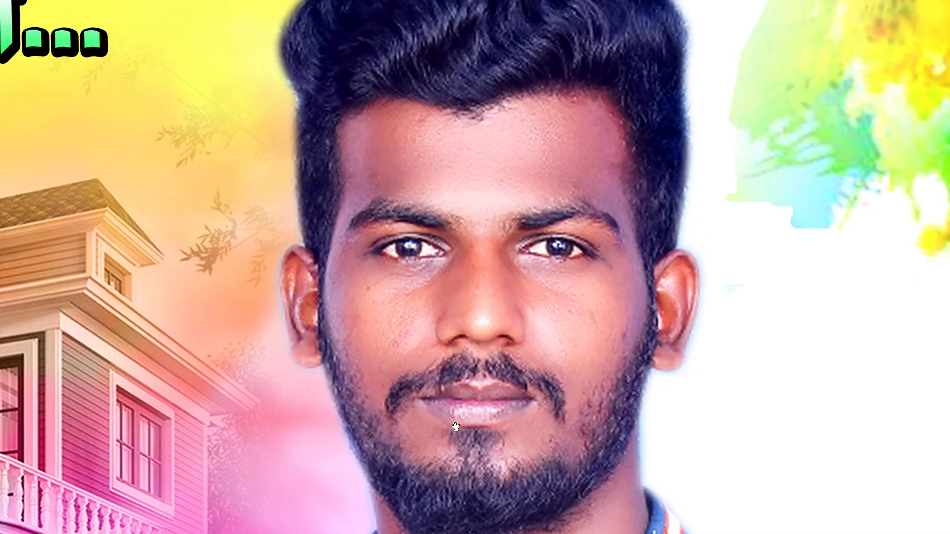
Browse the next portrait photos, close the viewer, and drag the 01 sample into Photoshop.
key(Right)
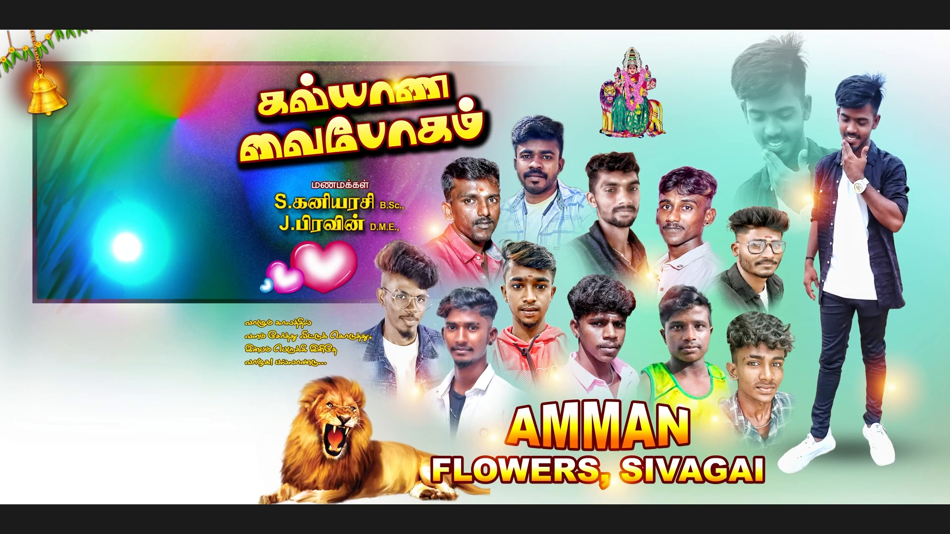
key(Right)
key(Right)
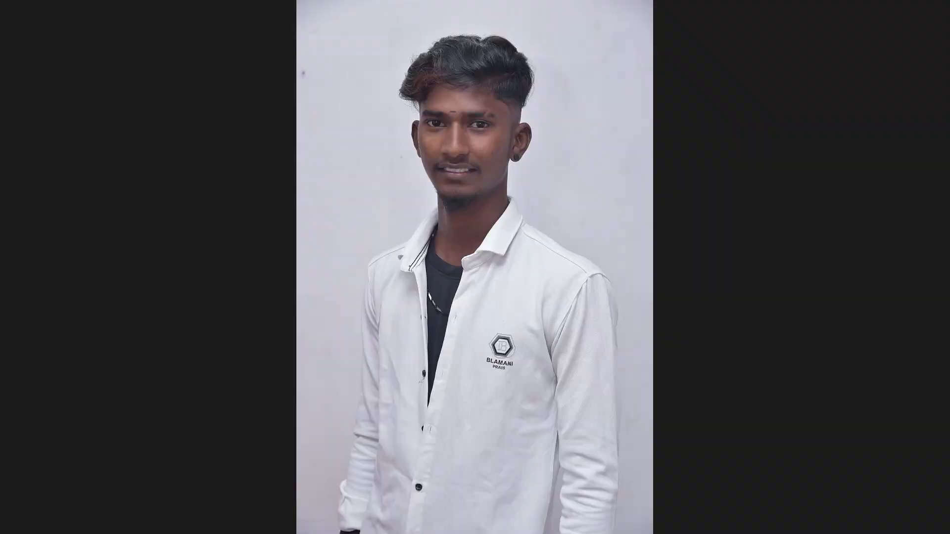
key(Escape)
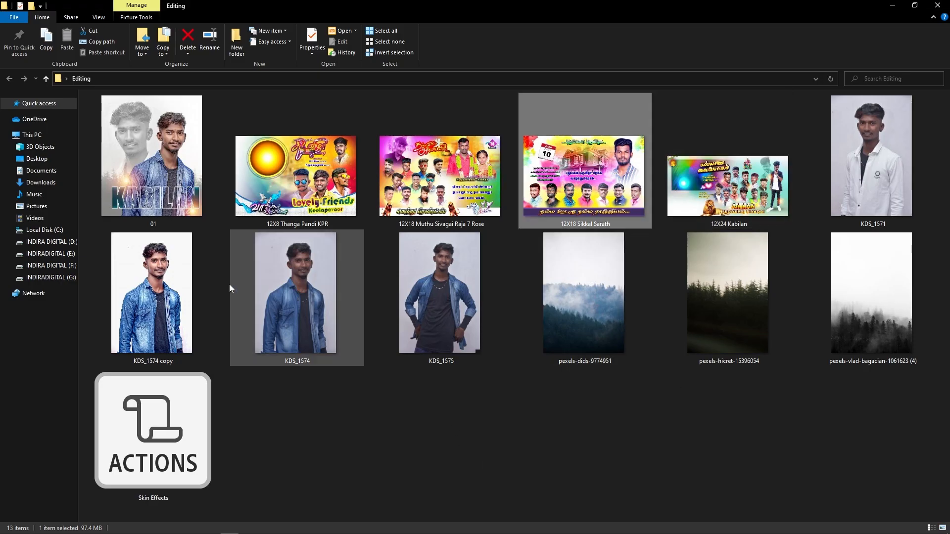
click(167, 194)
drag(167, 194, 277, 225)
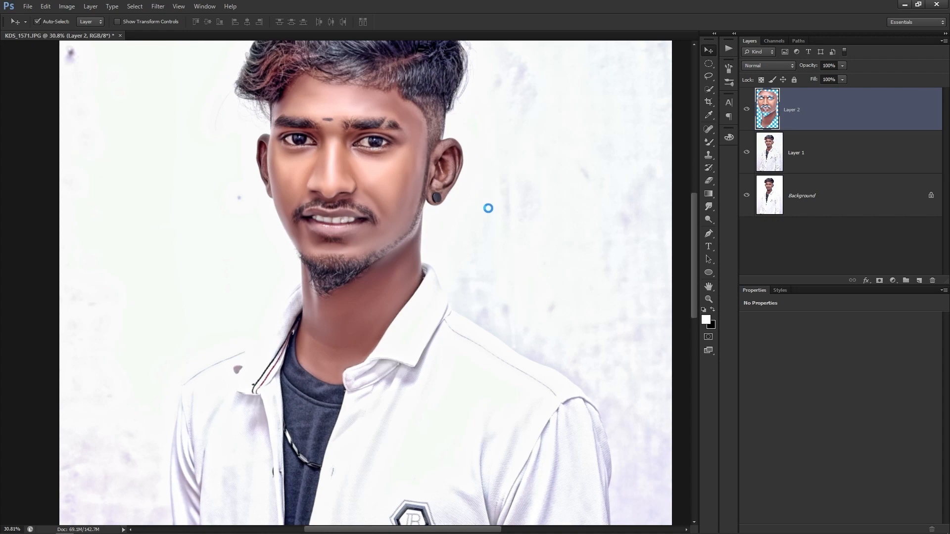
Zoom into 01.psd and toggle Layer 4 off and on to compare the skin smoothing.
scroll(489, 222, up, 10)
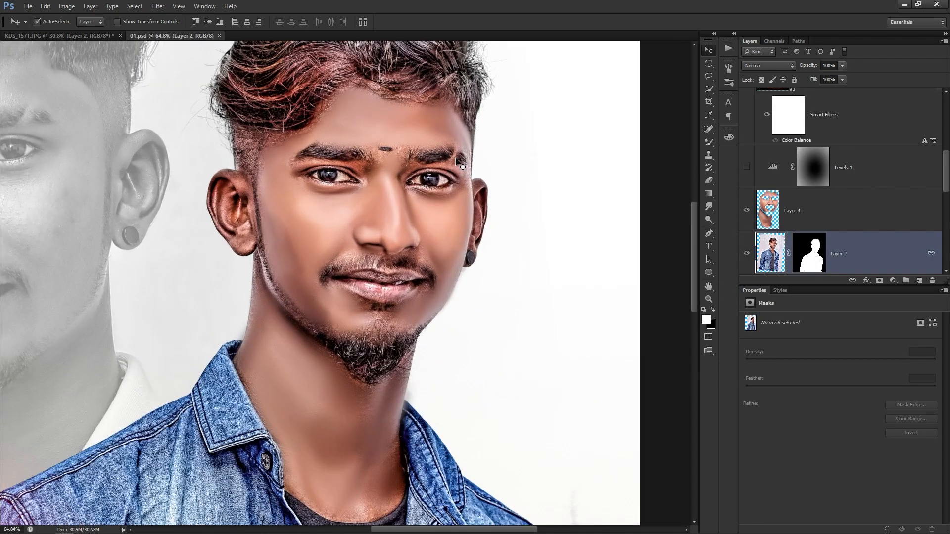
scroll(343, 243, up, 5)
scroll(343, 243, down, 4)
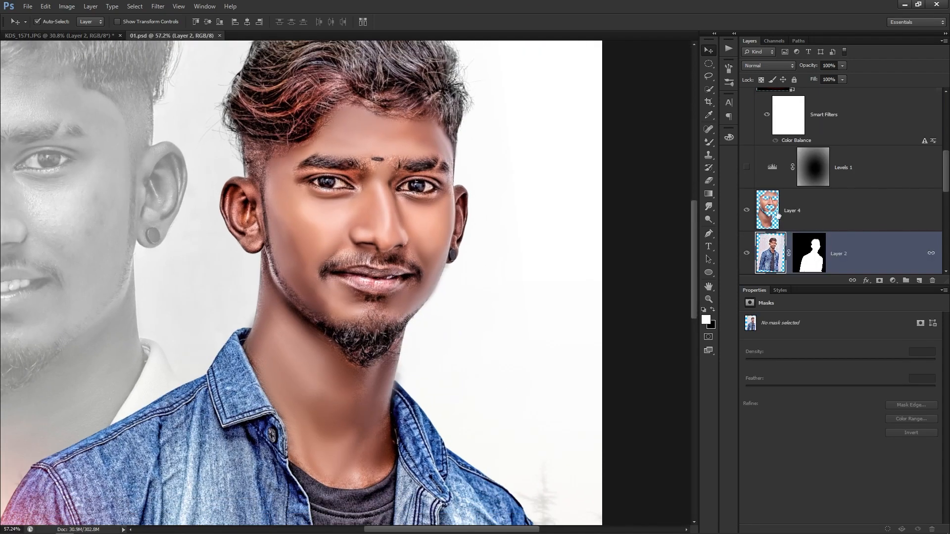
click(747, 211)
click(746, 210)
Inspect the 01.psd retouch around the face and hair, then return to KDS_1571.
scroll(325, 185, down, 3)
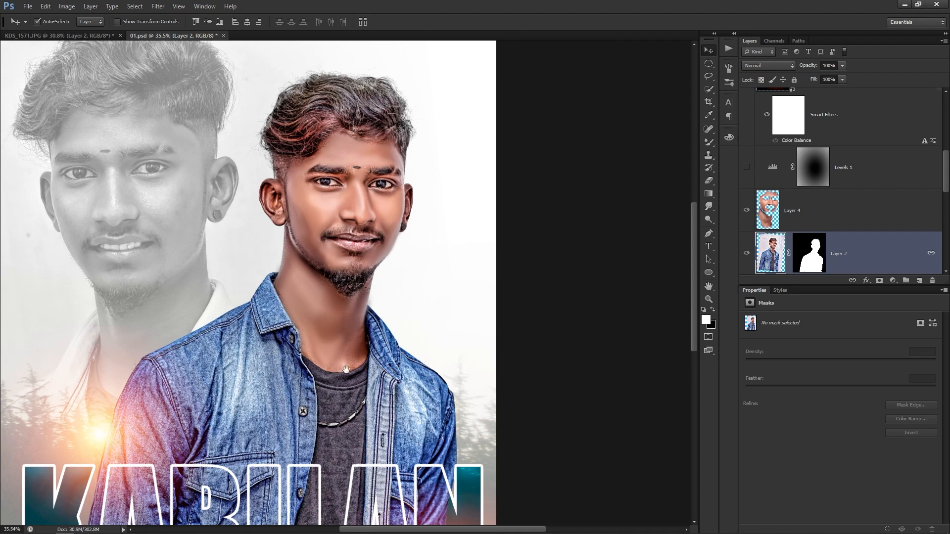
drag(331, 370, 413, 322)
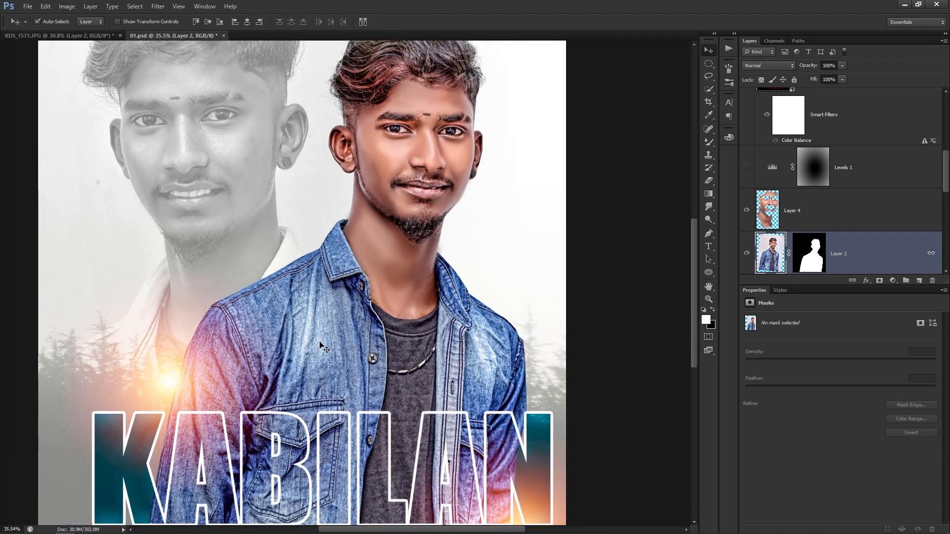
scroll(342, 358, up, 5)
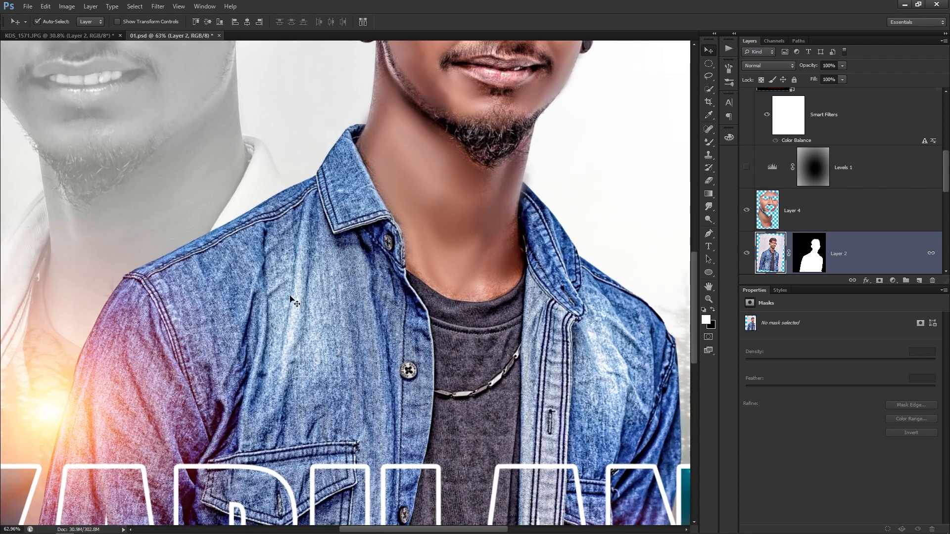
scroll(420, 292, down, 2)
drag(447, 279, 424, 388)
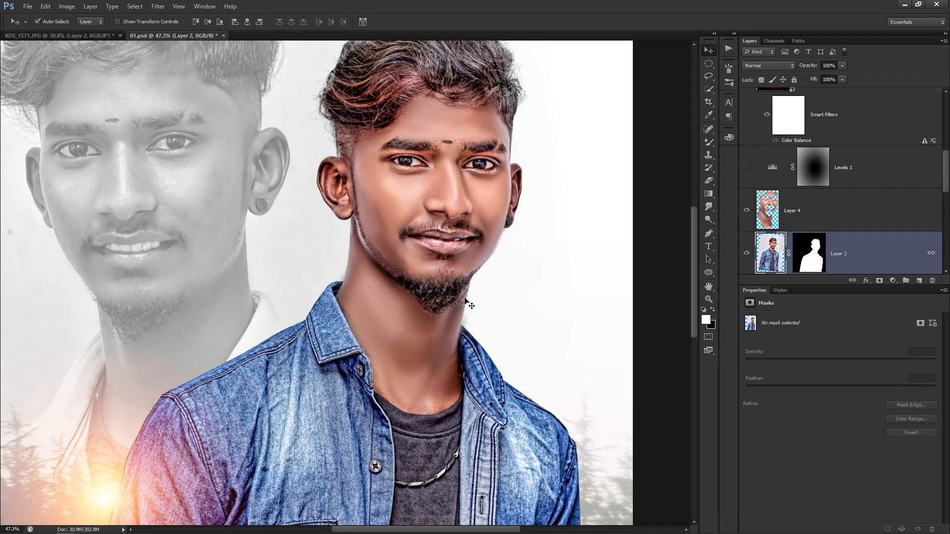
scroll(549, 195, up, 3)
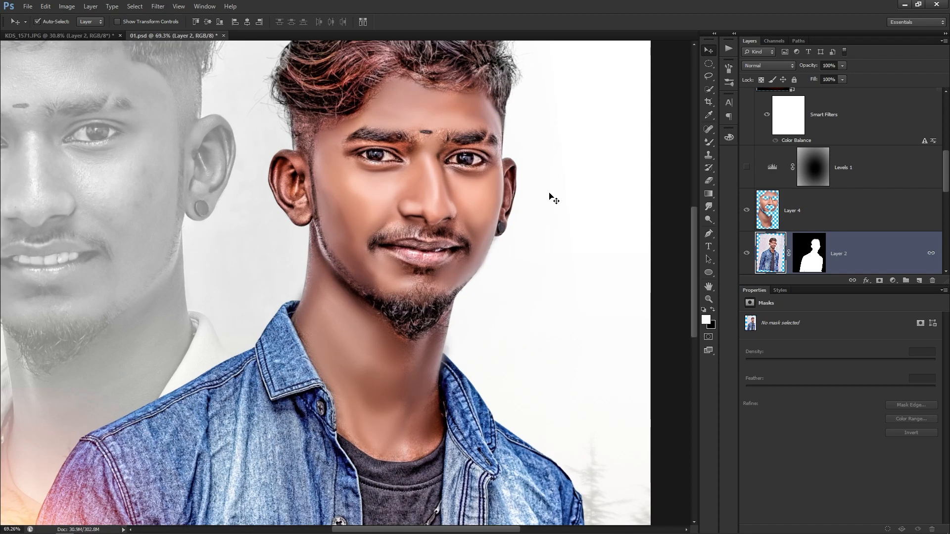
scroll(374, 101, up, 3)
drag(379, 184, 381, 266)
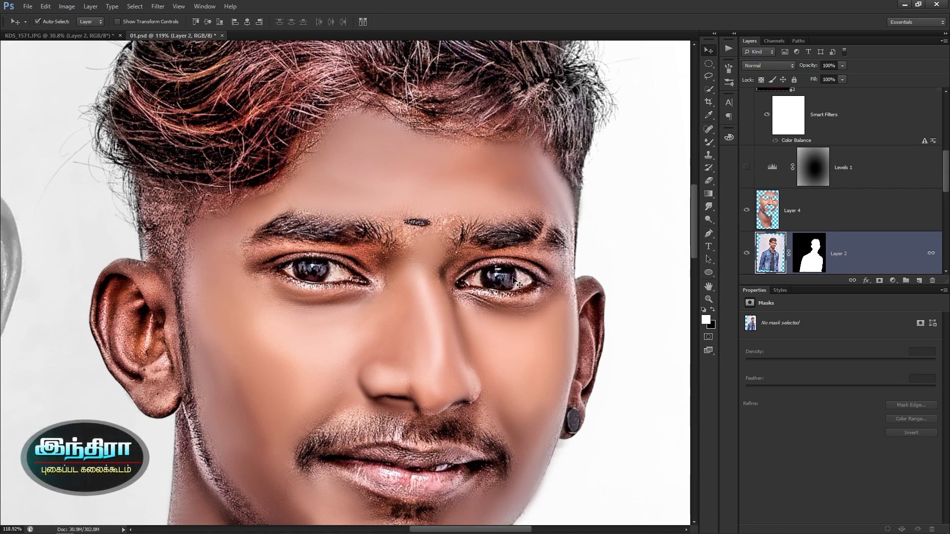
scroll(366, 289, up, 4)
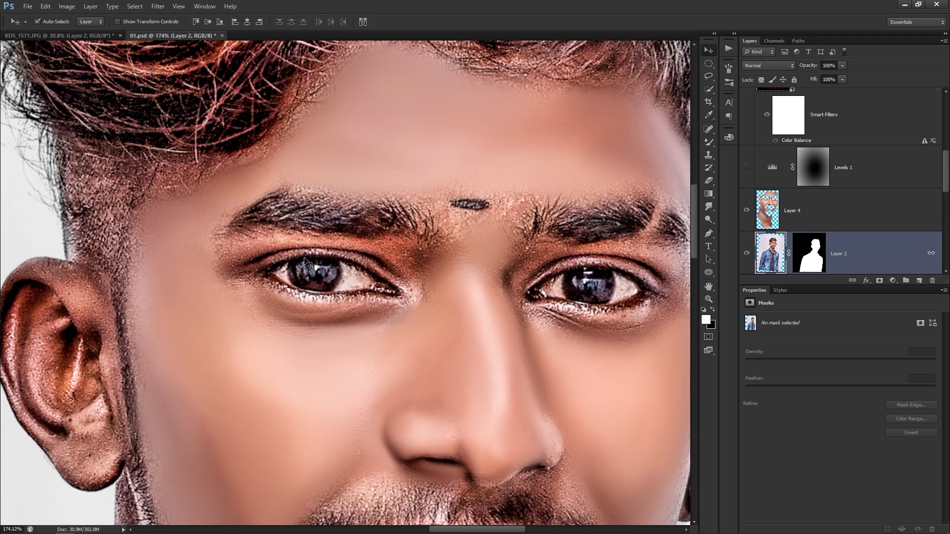
scroll(379, 295, down, 5)
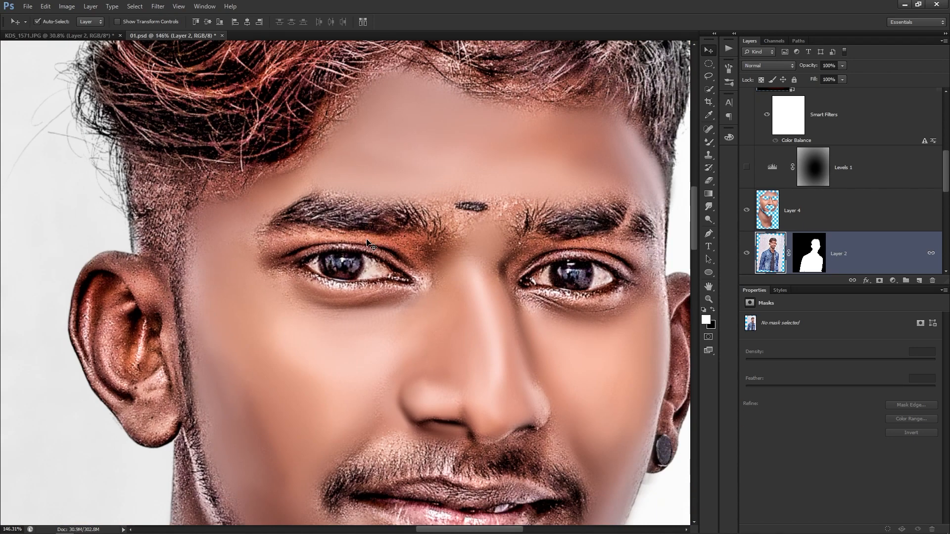
key(ctrl+Tab)
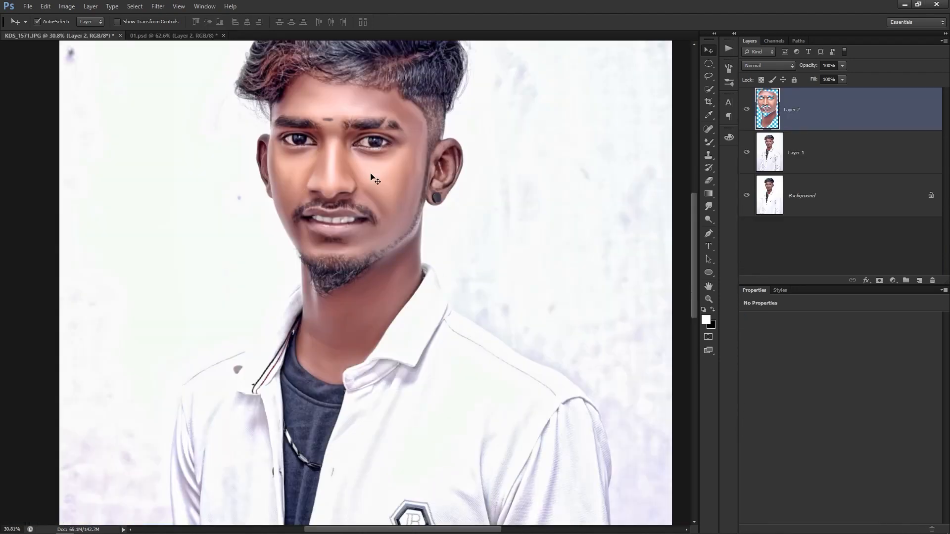
Select the neck skin with the Magic Wand, grow it over the face, and feather the edge.
scroll(347, 122, up, 4)
scroll(445, 245, down, 3)
scroll(512, 310, down, 2)
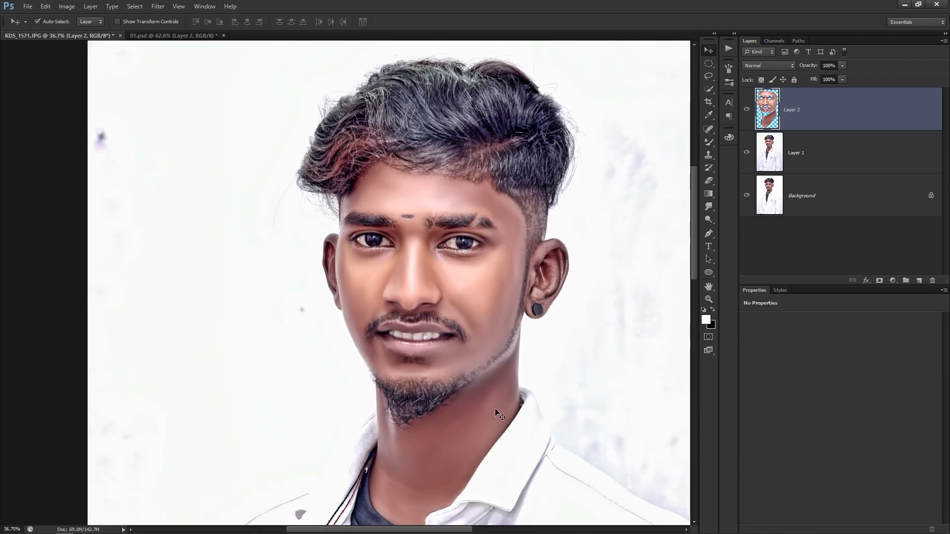
key(w)
key(shift+w)
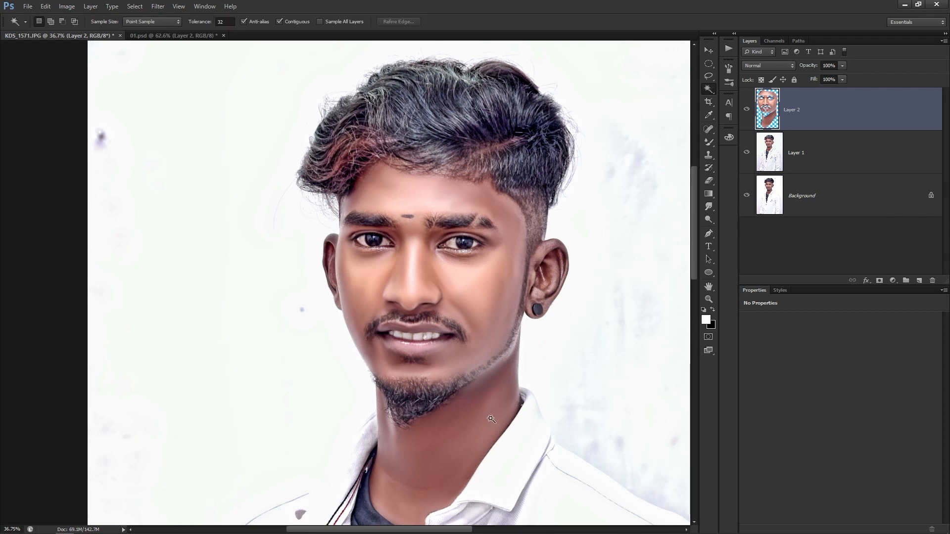
click(467, 424)
right_click(485, 404)
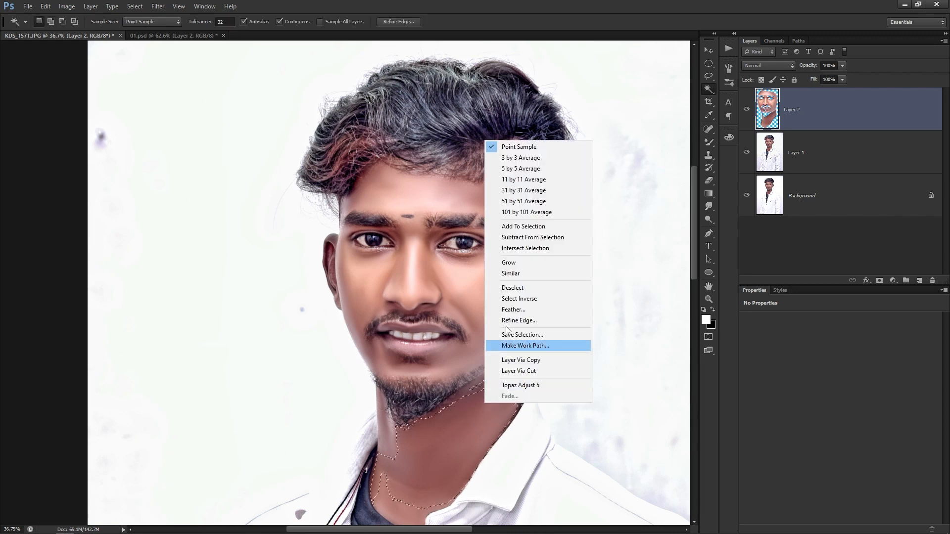
click(508, 263)
key(shift+F6)
key(Return)
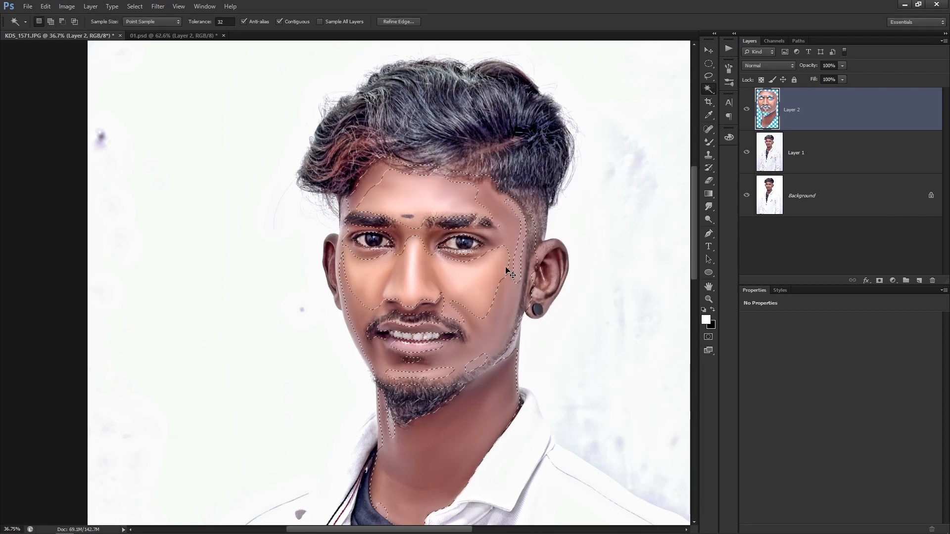
Brighten the selected face skin by raising the Curves midpoint, then deselect.
key(ctrl+m)
drag(743, 348, 741, 341)
key(Return)
key(ctrl+d)
Raise the layer's saturation by +15 in Hue/Saturation and fit the image to the screen.
key(ctrl+u)
key(Tab)
key(Tab)
key(Tab)
key(Up)
key(Up)
key(Up)
key(Up)
key(Up)
key(Up)
key(Up)
key(Up)
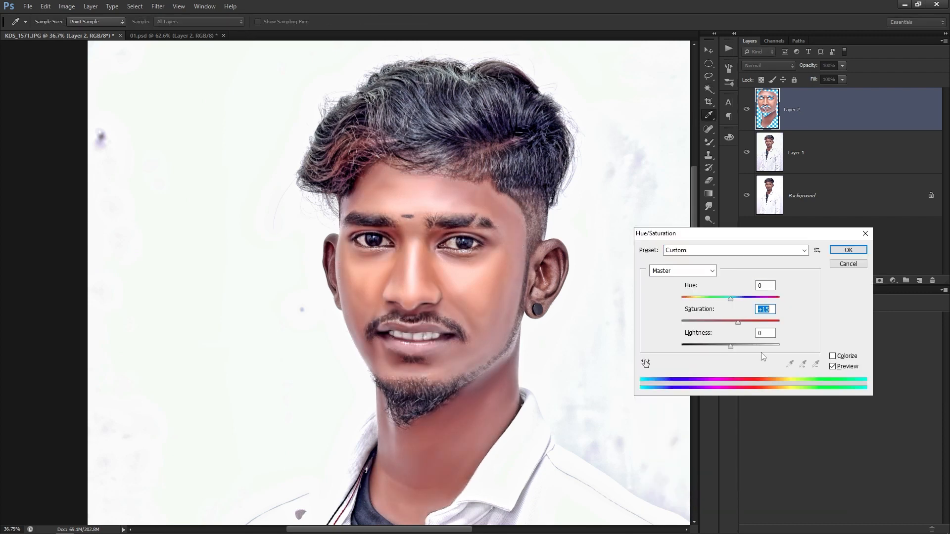
key(Return)
key(ctrl+0)
key(w)
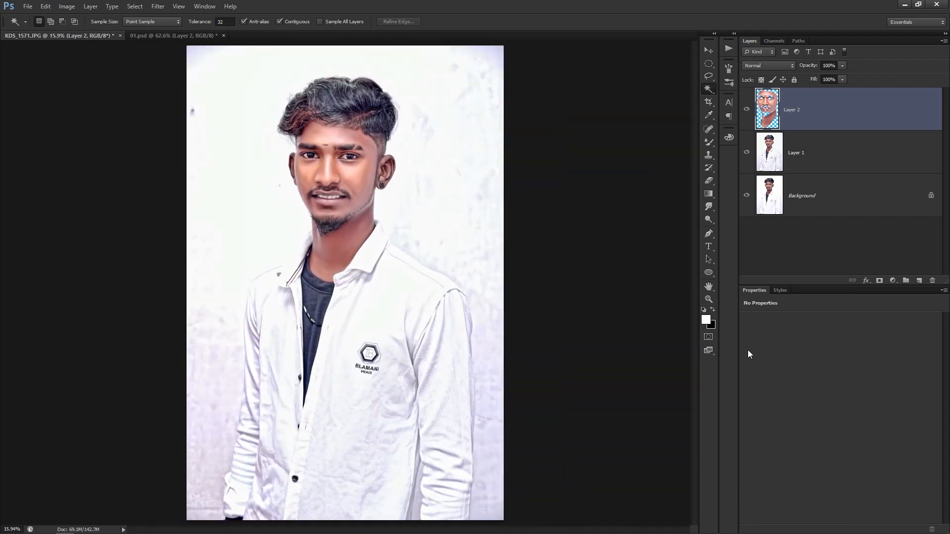